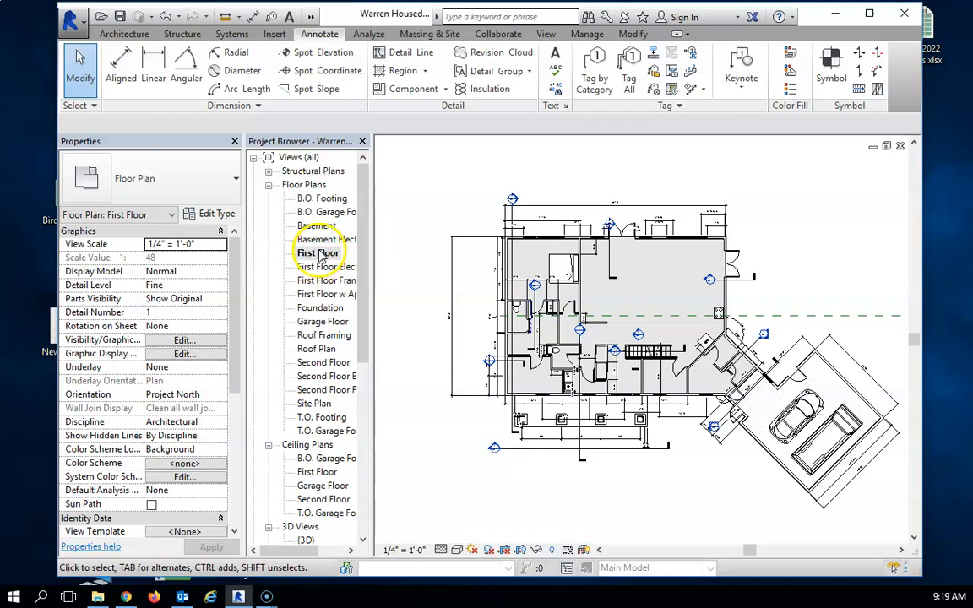
# - Duplicate the First Floor plan view without detailing and rename the copy First Floor dims
pyautogui.rightClick(320, 254)
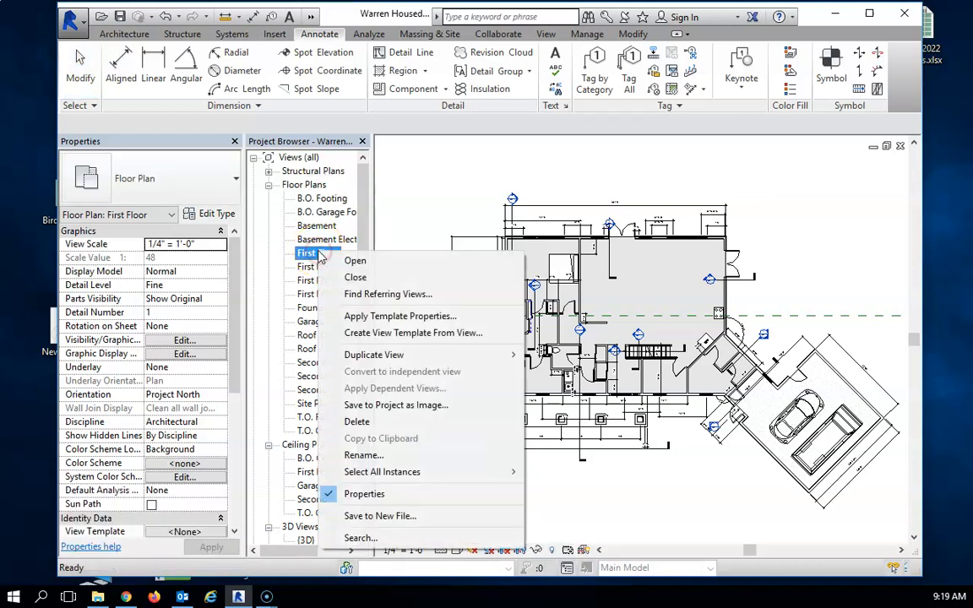
pyautogui.moveTo(414, 355)
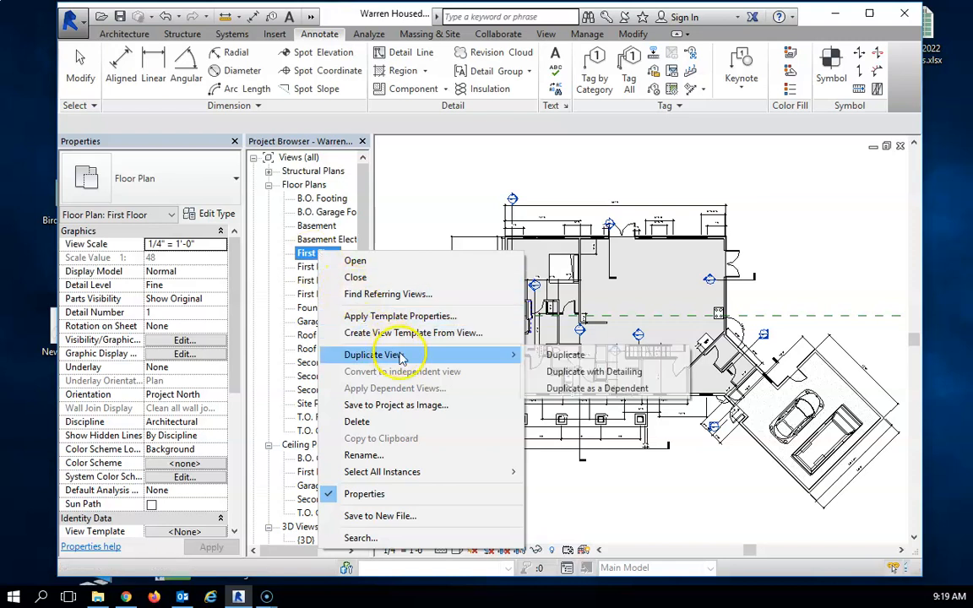
pyautogui.click(596, 358)
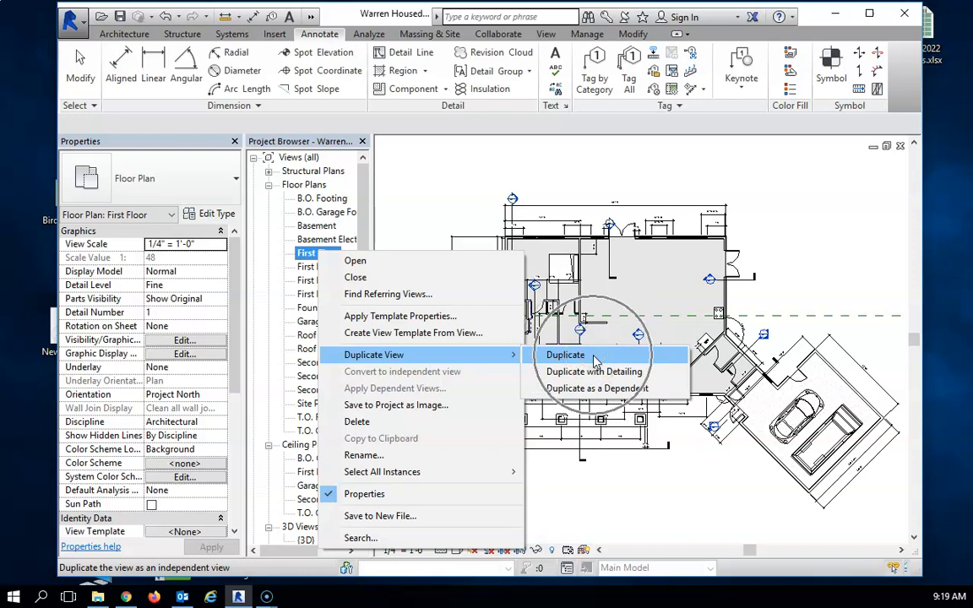
pyautogui.click(596, 358)
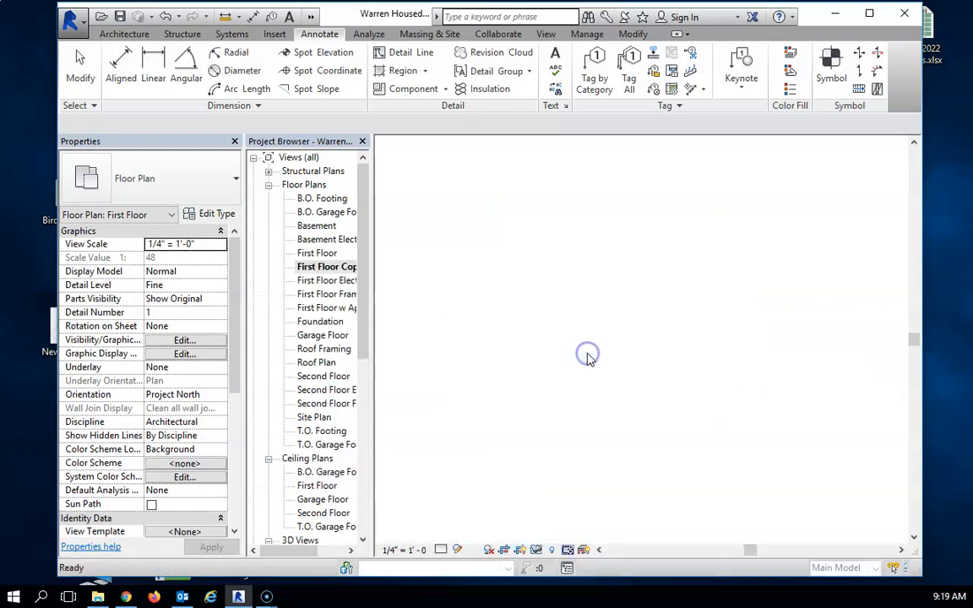
pyautogui.click(333, 271)
pyautogui.rightClick(334, 269)
pyautogui.click(382, 471)
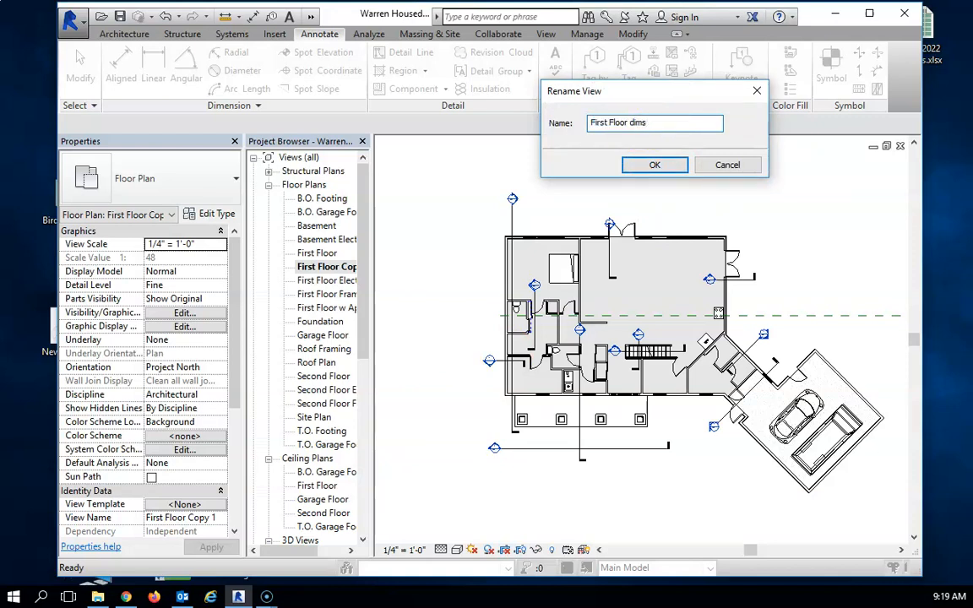
pyautogui.click(659, 166)
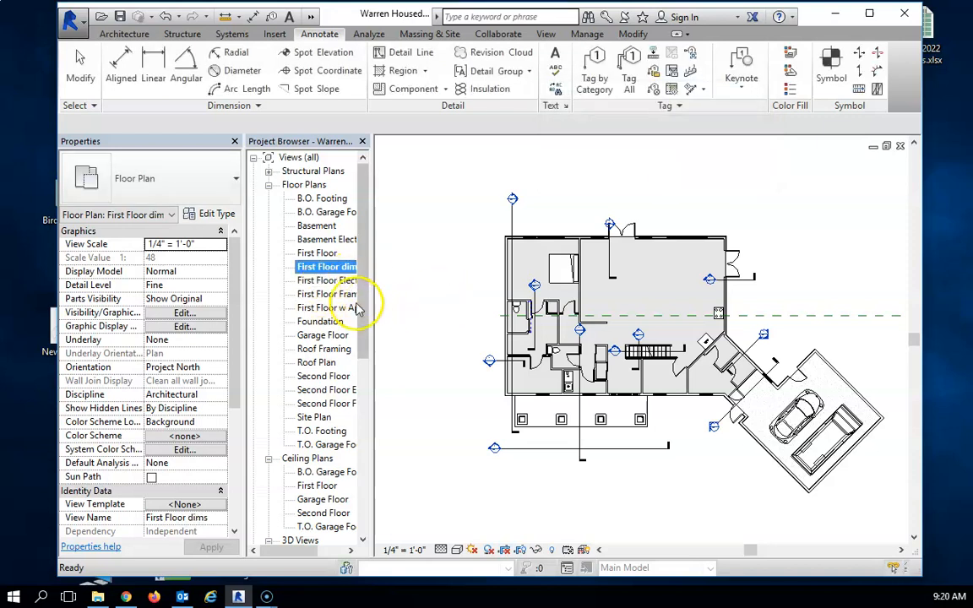
# - Start an aligned dimension string using Faces of core, from the bedroom's exterior side wall to the center of its window group
pyautogui.scroll(3, 592, 319)
pyautogui.scroll(-5, 592, 309)
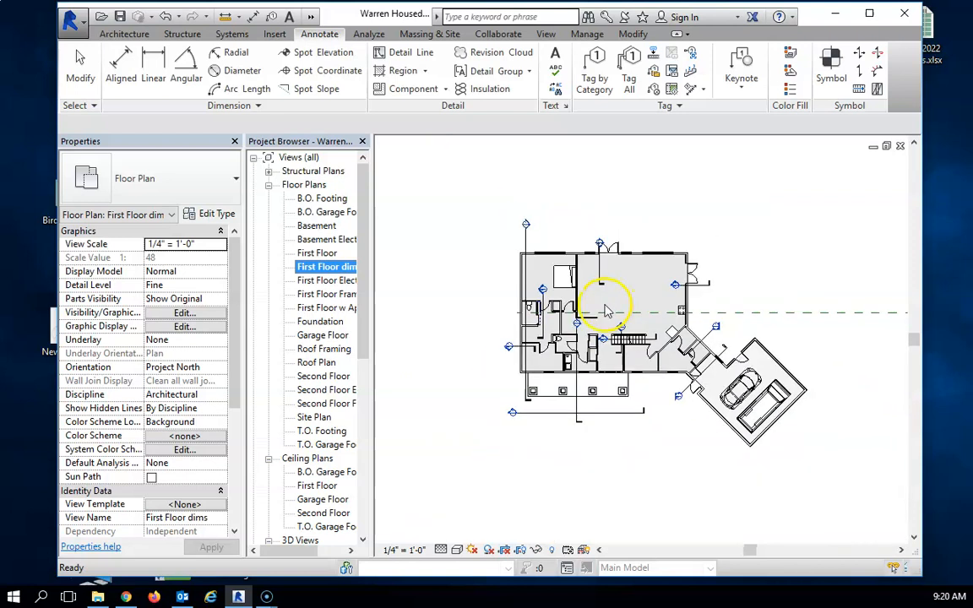
pyautogui.click(334, 267)
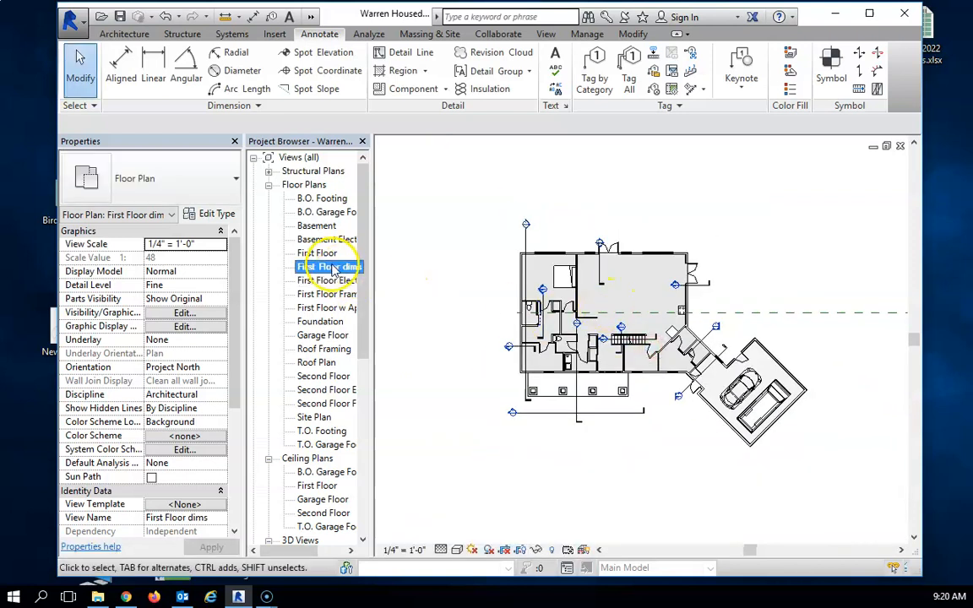
pyautogui.scroll(2, 575, 272)
pyautogui.scroll(2, 569, 274)
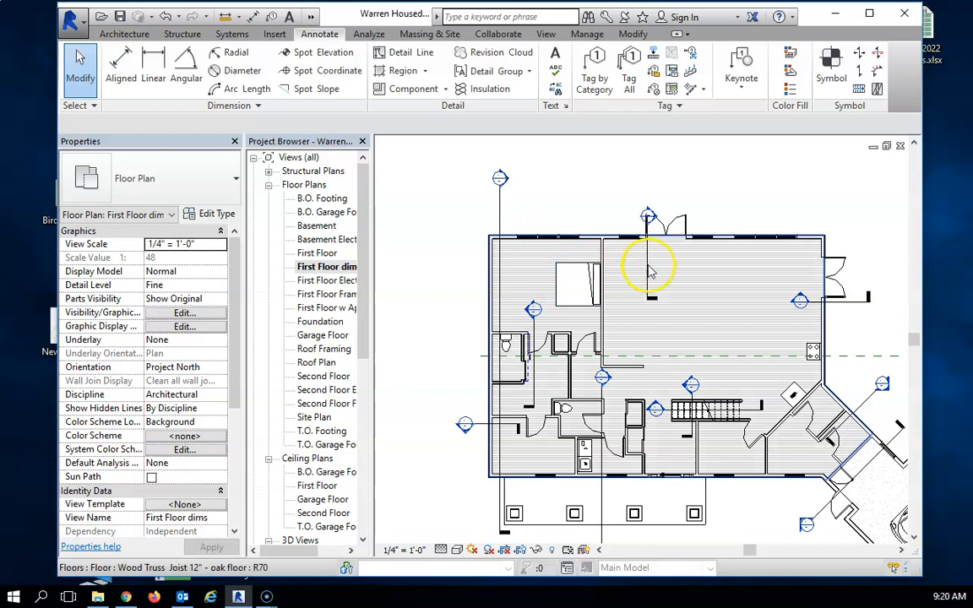
pyautogui.click(317, 39)
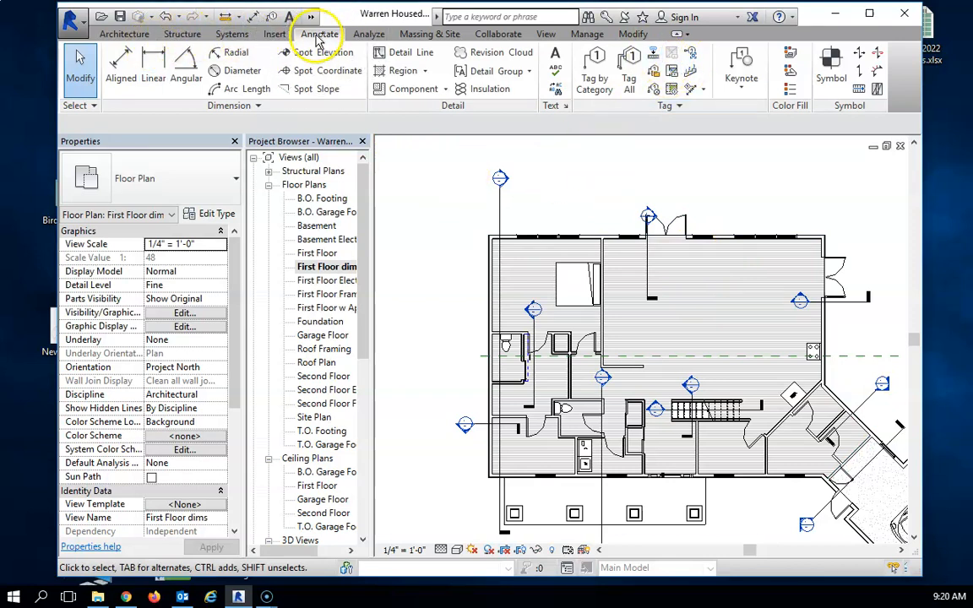
pyautogui.click(121, 68)
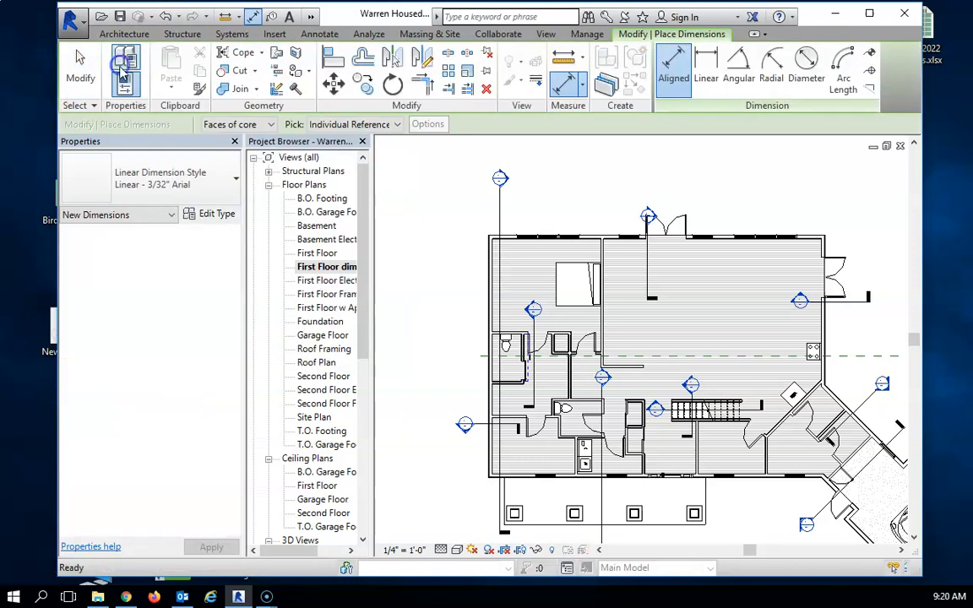
pyautogui.click(265, 125)
pyautogui.press('ctrl')
pyautogui.press('ctrl')
pyautogui.press('ctrl')
pyautogui.press('ctrl')
pyautogui.press('ctrl')
pyautogui.press('ctrl')
pyautogui.click(256, 175)
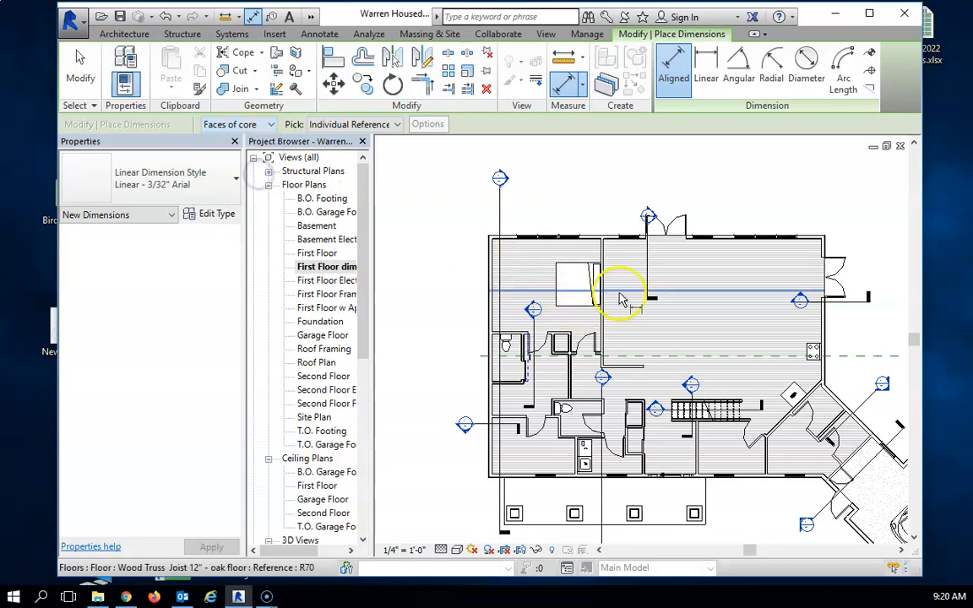
pyautogui.scroll(-2, 619, 297)
pyautogui.scroll(6, 569, 279)
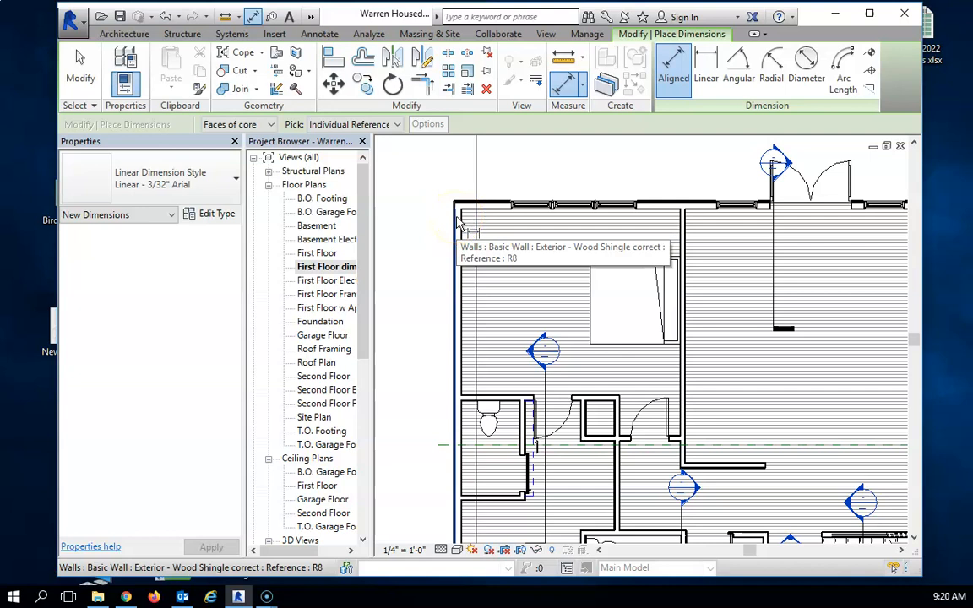
pyautogui.click(457, 221)
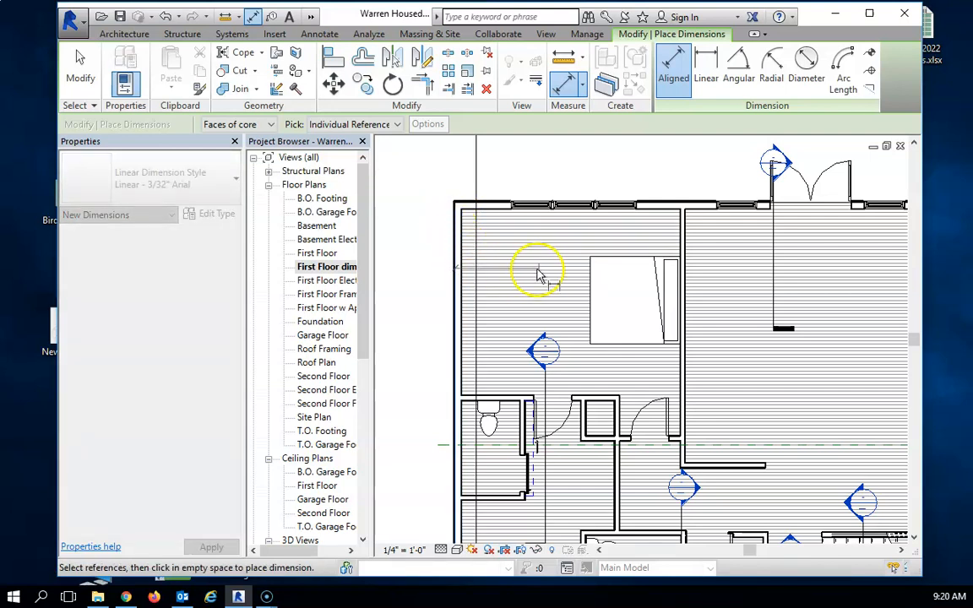
pyautogui.click(575, 209)
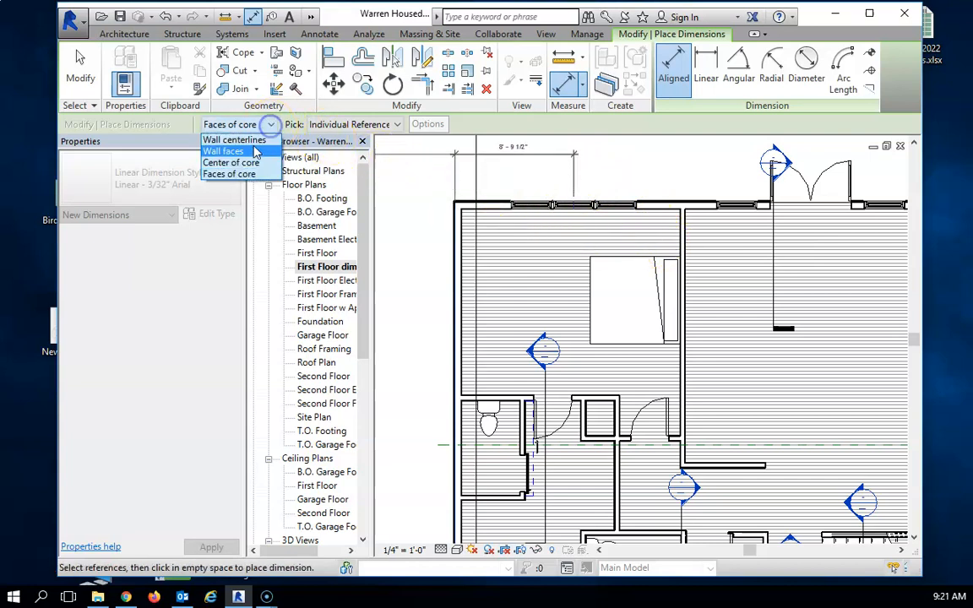
# - Continue the string with Center of core to the bedroom's interior partition, the single window beyond it and the double door's center
pyautogui.click(239, 162)
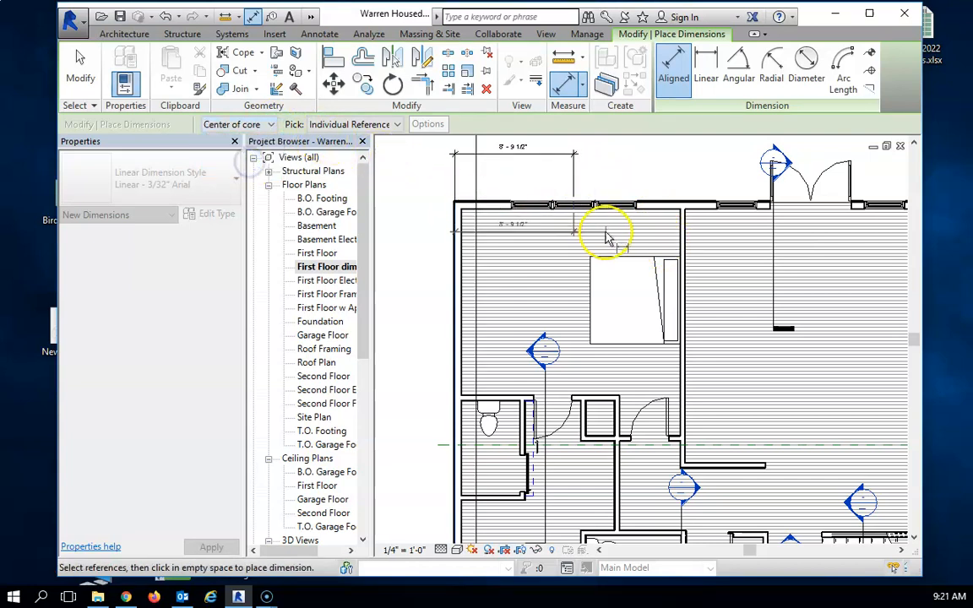
pyautogui.click(686, 243)
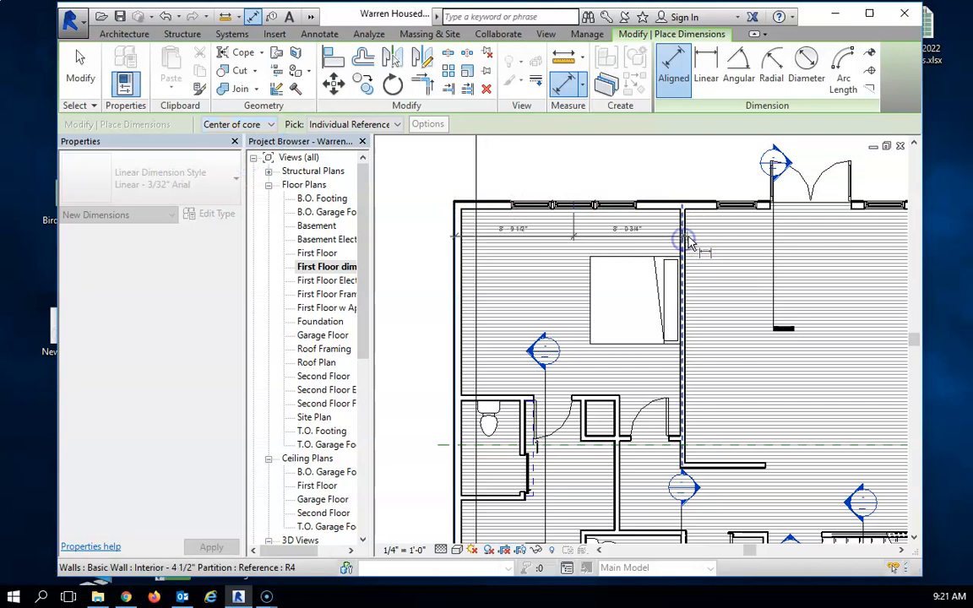
pyautogui.click(738, 210)
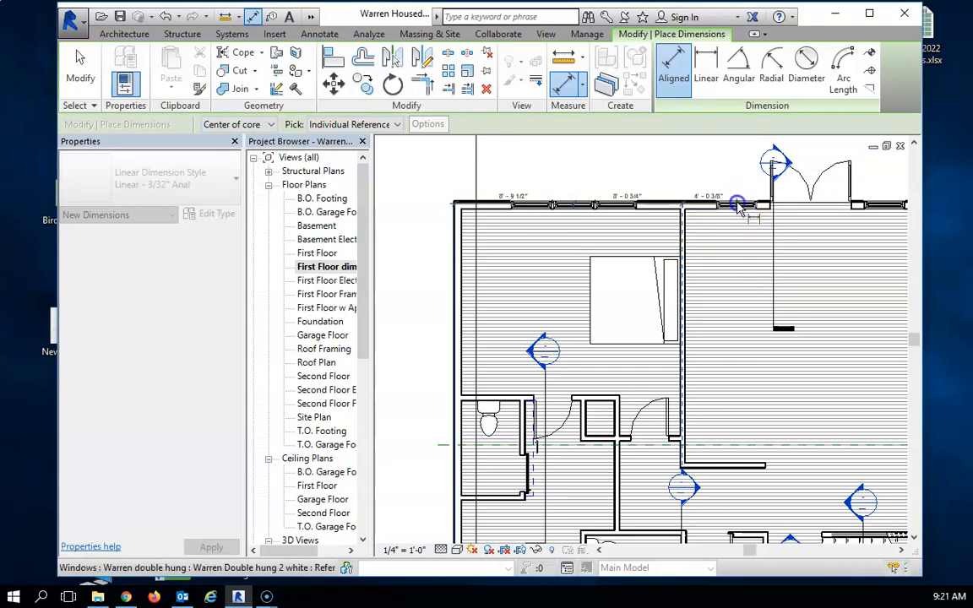
pyautogui.scroll(2, 809, 269)
pyautogui.scroll(-2, 810, 269)
pyautogui.click(808, 215)
# - Extend the dimension string to the centers of the single window and the window group beyond the double door
pyautogui.scroll(3, 857, 269)
pyautogui.scroll(-2, 857, 269)
pyautogui.moveTo(856, 270); pyautogui.dragTo(739, 338, button='middle')
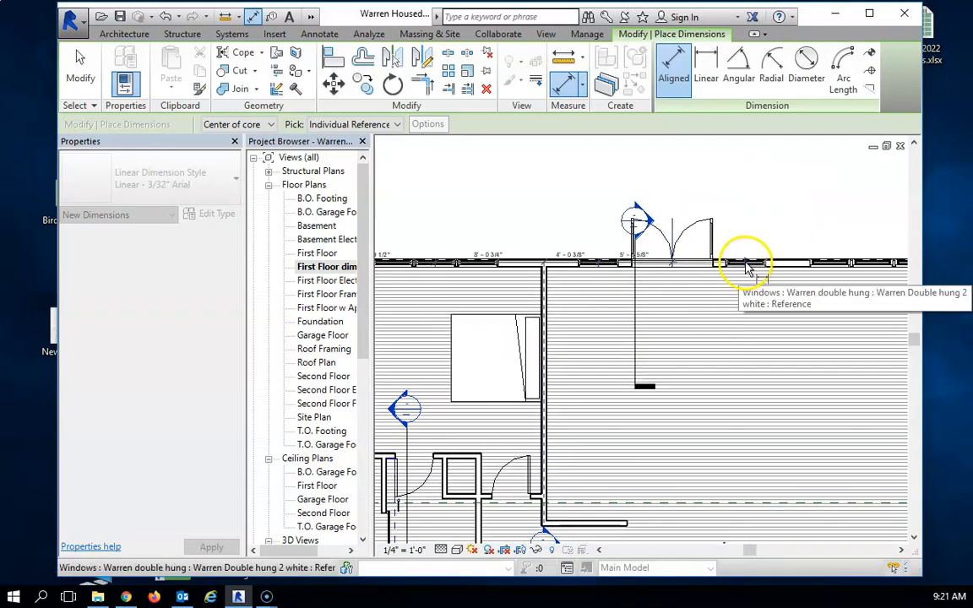
pyautogui.click(748, 265)
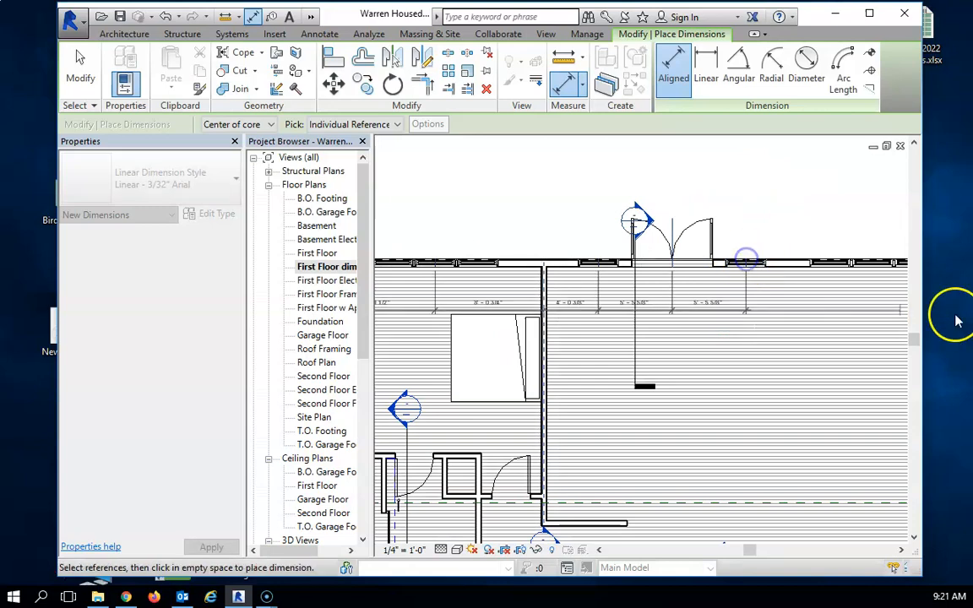
pyautogui.click(869, 268)
pyautogui.scroll(5, 859, 332)
pyautogui.scroll(-4, 853, 333)
pyautogui.scroll(-4, 850, 332)
pyautogui.moveTo(738, 311); pyautogui.dragTo(716, 297, button='middle')
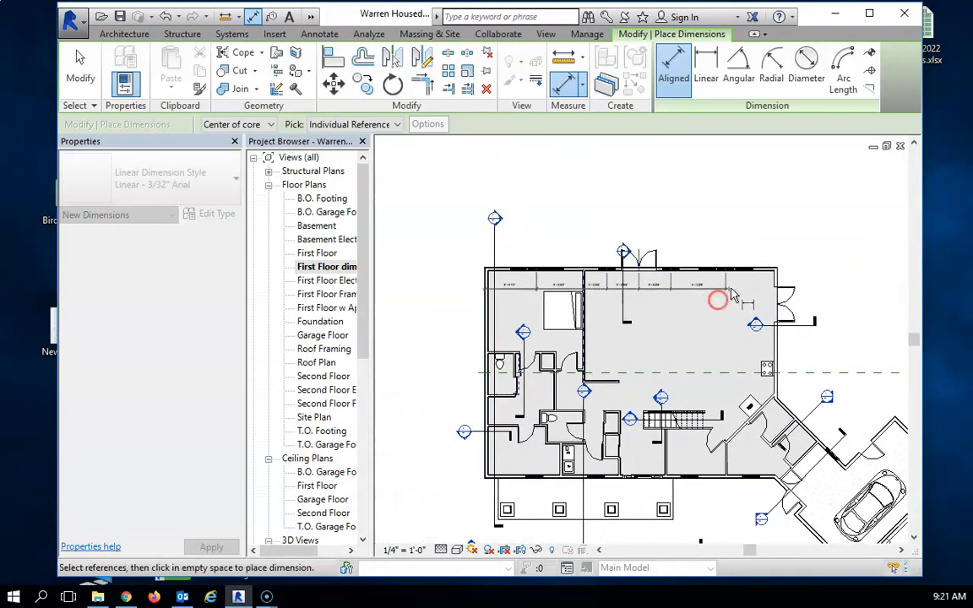
# - End the string at the far exterior wall using Faces of core and place it just outside the wall with the double door
pyautogui.click(235, 124)
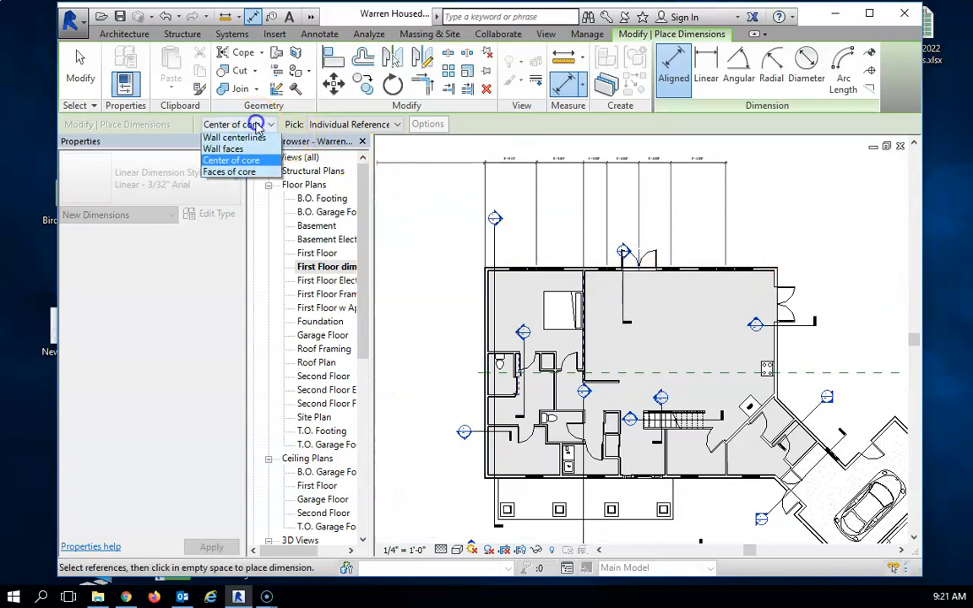
pyautogui.click(238, 176)
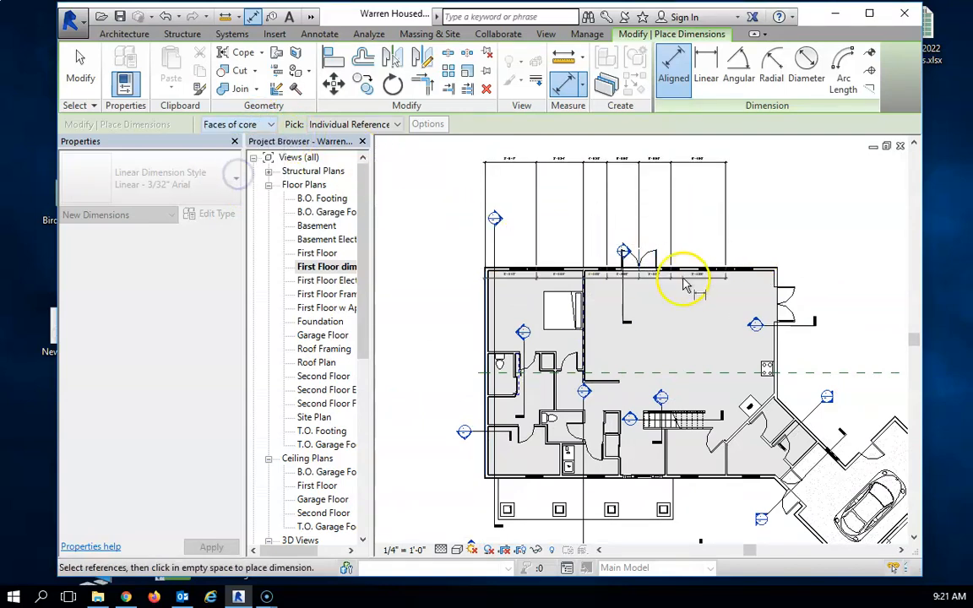
pyautogui.click(781, 284)
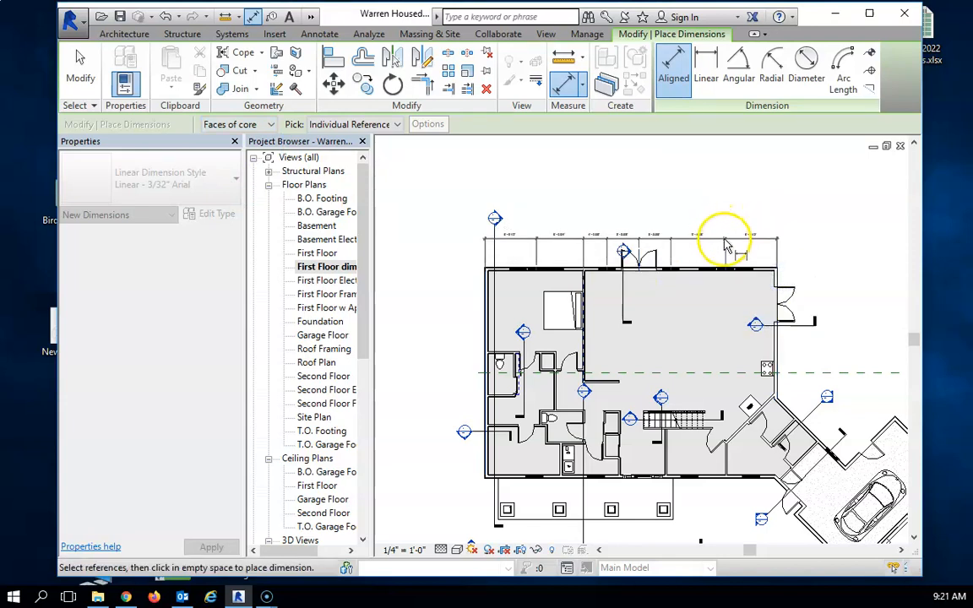
pyautogui.click(728, 243)
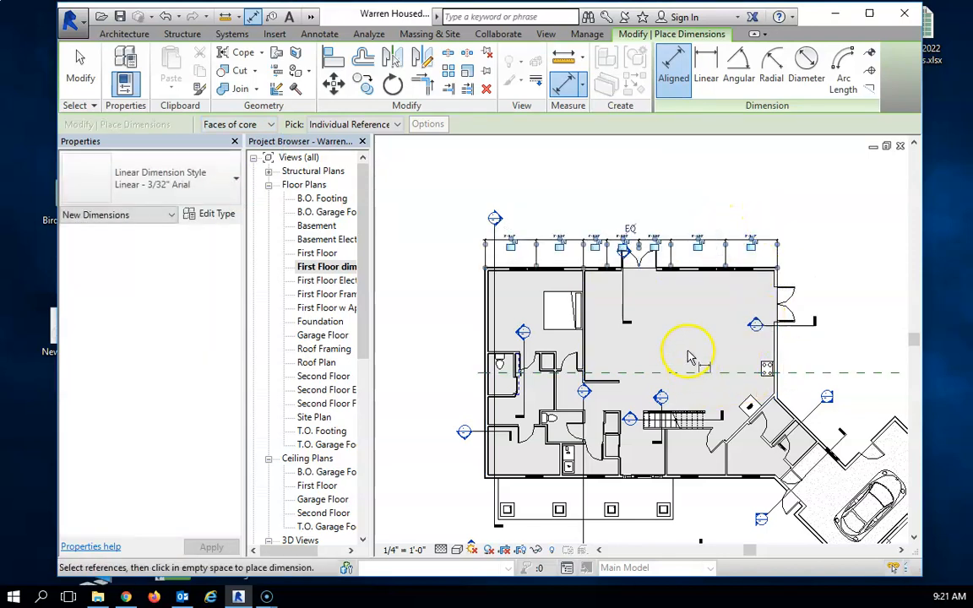
# - Lock all the segments of the new dimension string along the exterior wall and deselect it
pyautogui.click(560, 247)
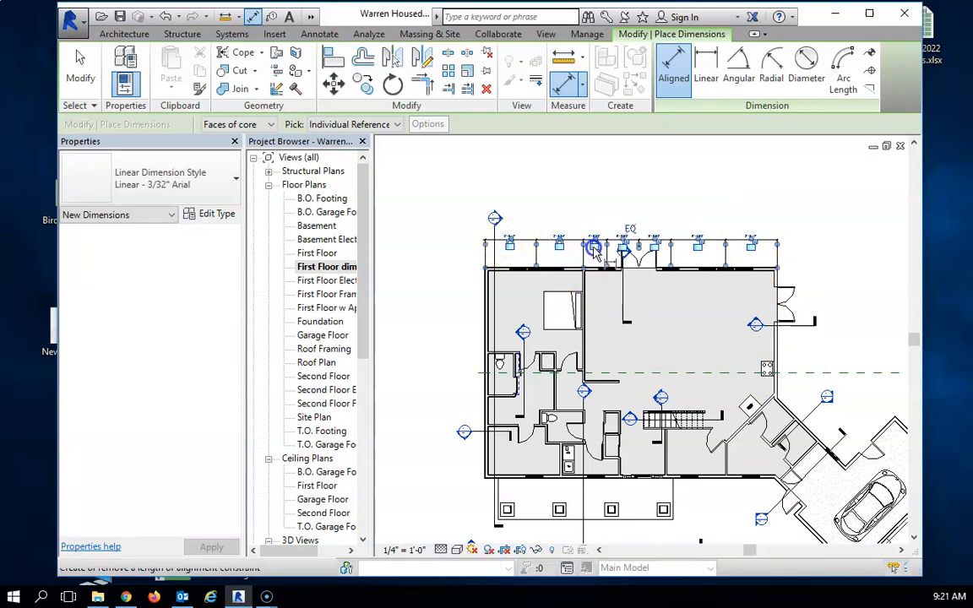
pyautogui.click(625, 250)
pyautogui.click(656, 250)
pyautogui.scroll(-3, 647, 256)
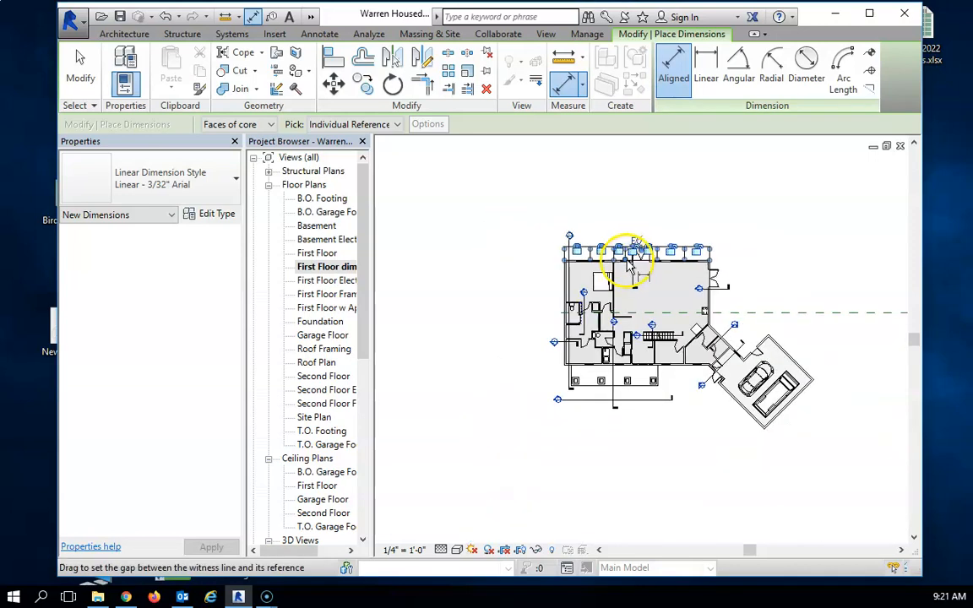
pyautogui.scroll(6, 630, 258)
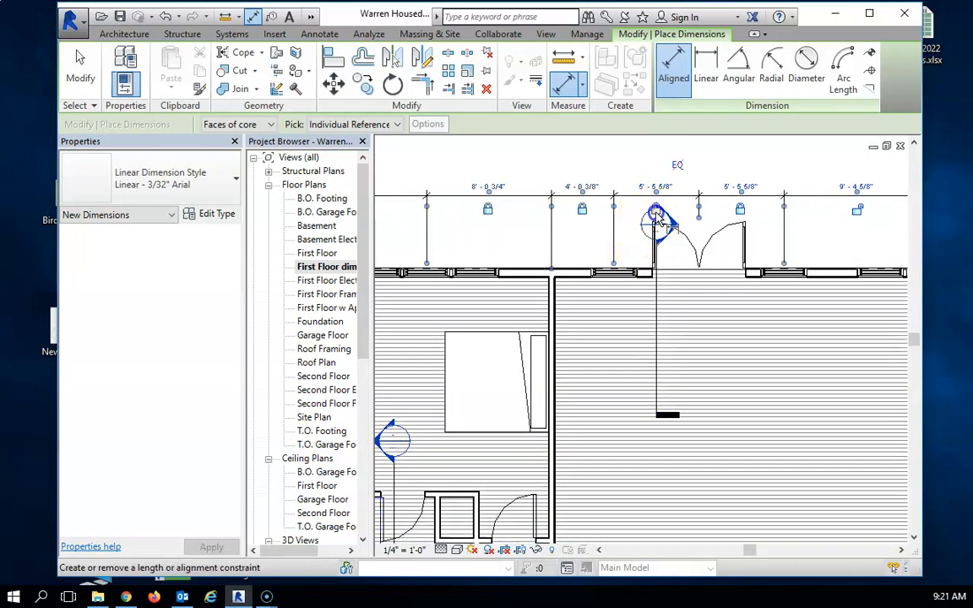
pyautogui.click(858, 211)
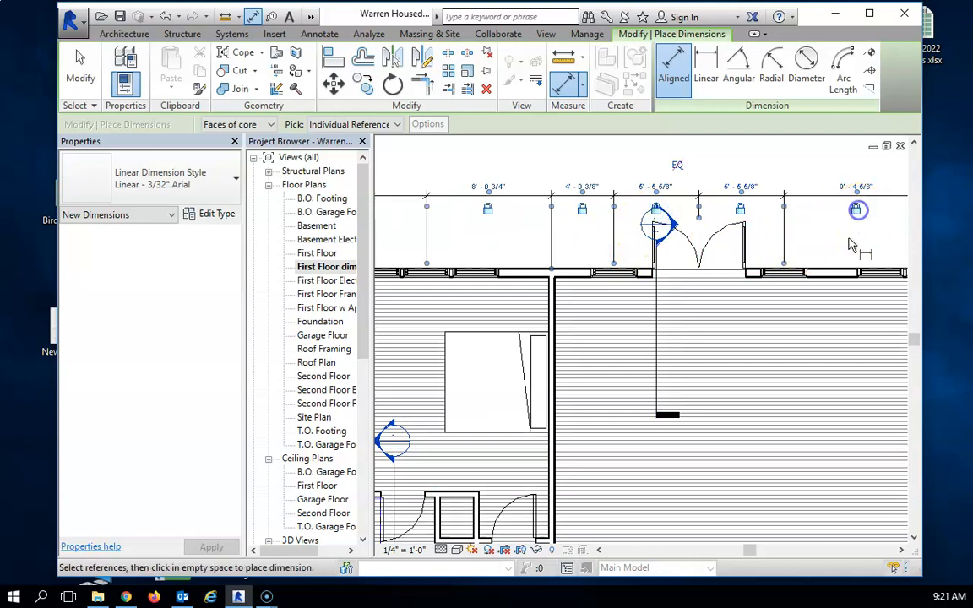
pyautogui.scroll(-4, 845, 241)
pyautogui.moveTo(831, 253); pyautogui.dragTo(694, 225, button='middle')
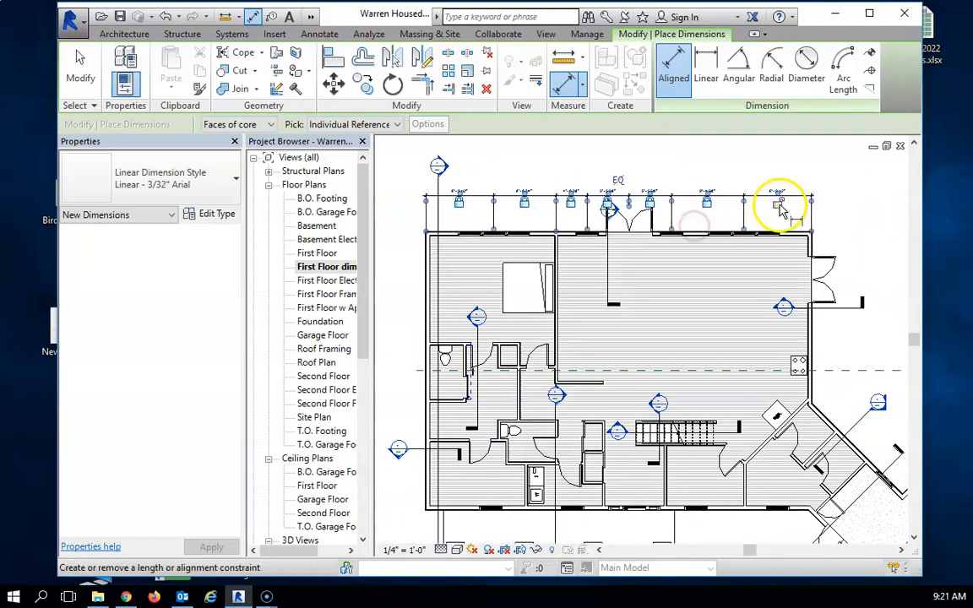
pyautogui.click(845, 222)
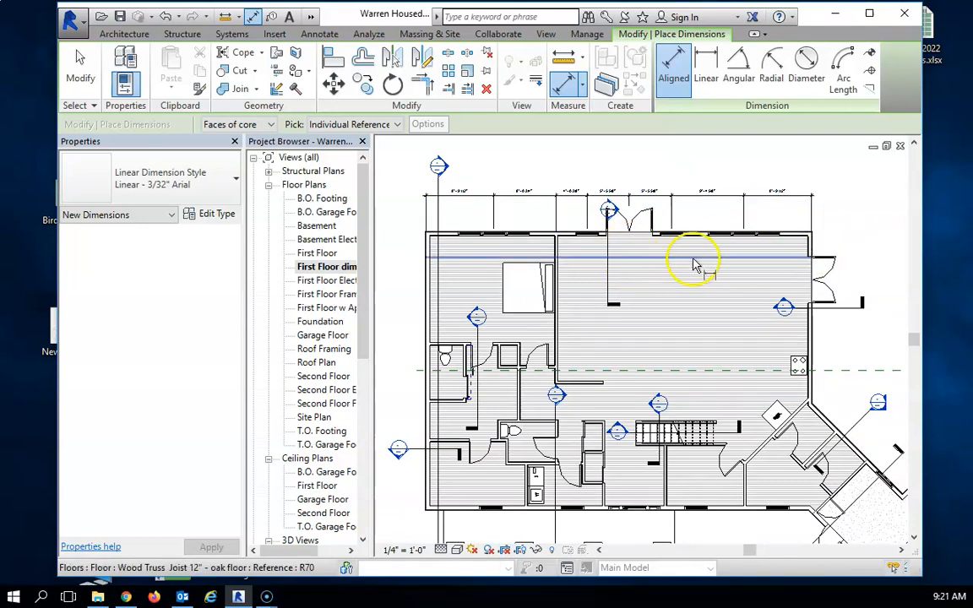
# - Try to set the distance from the single window beyond the double door to the neighboring window group to 7'
pyautogui.press('Escape')
pyautogui.click(671, 233)
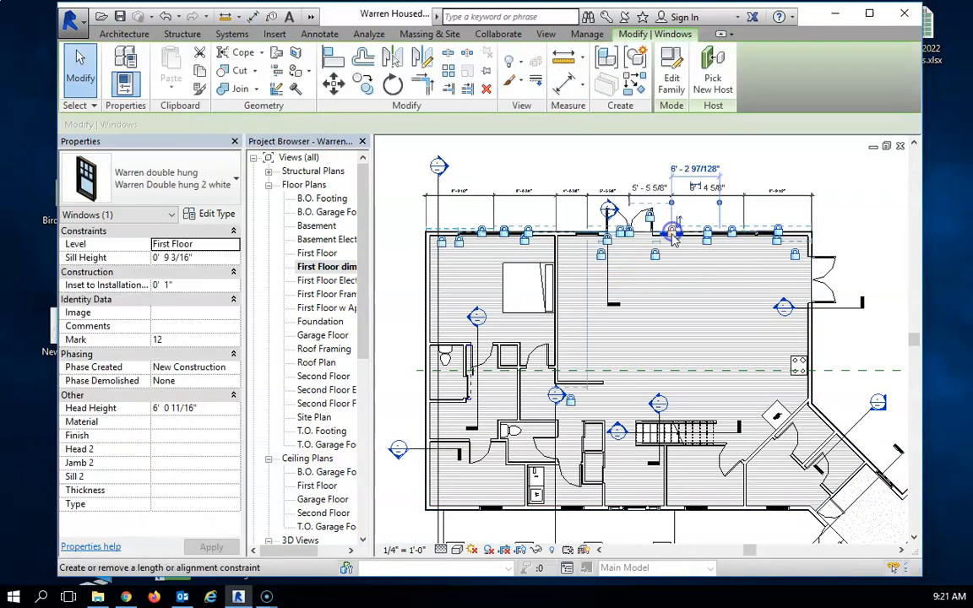
pyautogui.scroll(3, 654, 218)
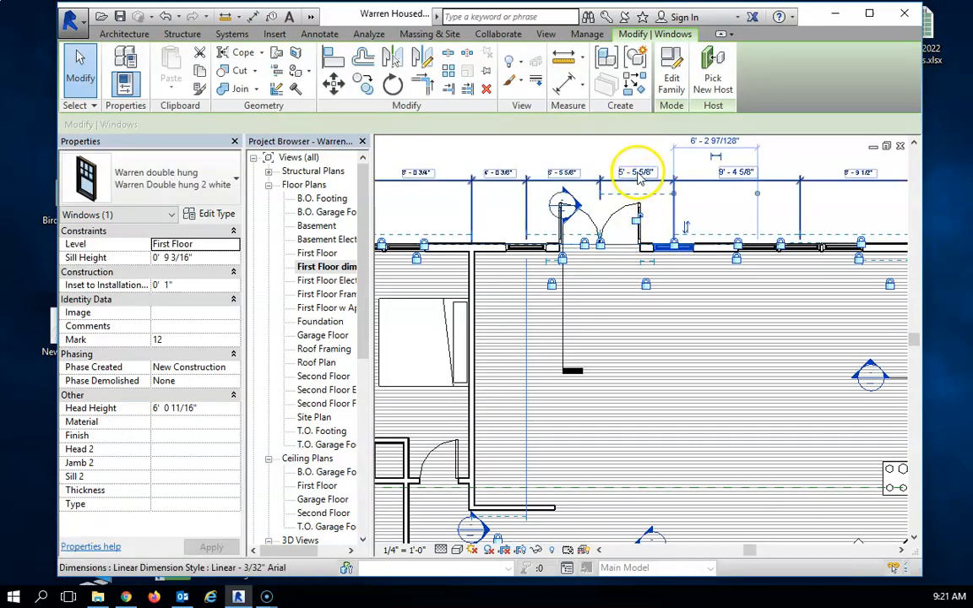
pyautogui.click(713, 207)
pyautogui.click(678, 243)
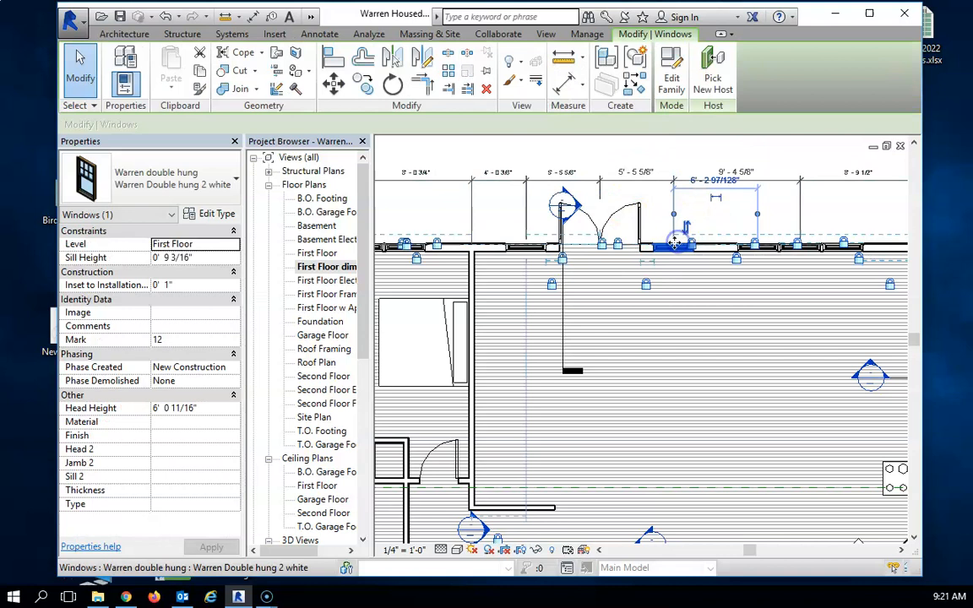
pyautogui.click(713, 181)
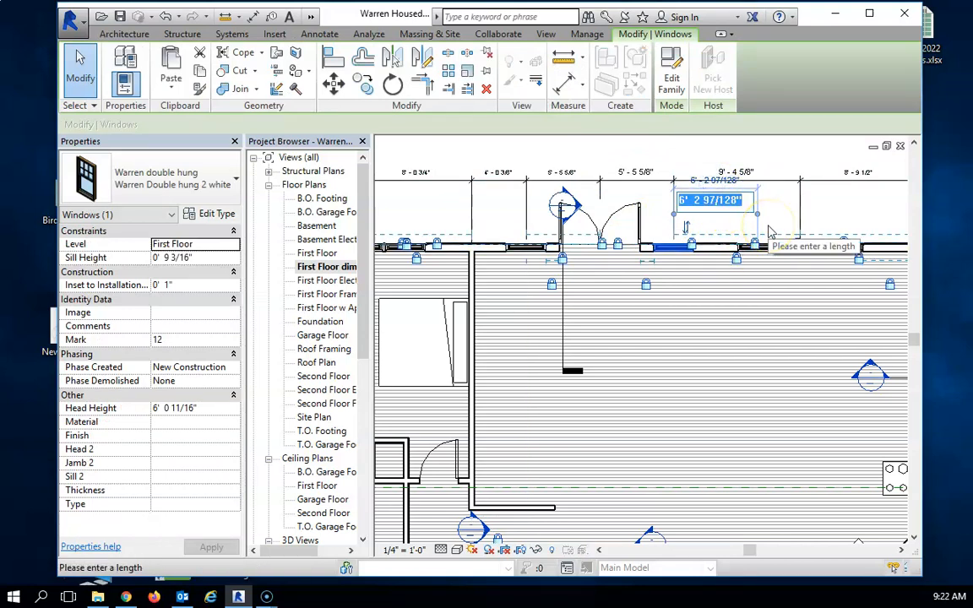
pyautogui.write('7')
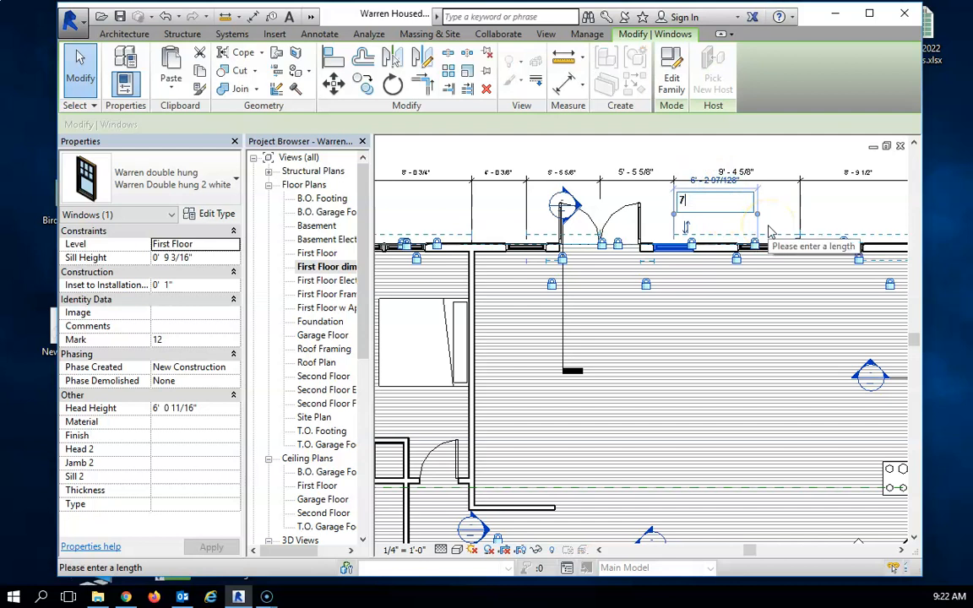
pyautogui.press('Return')
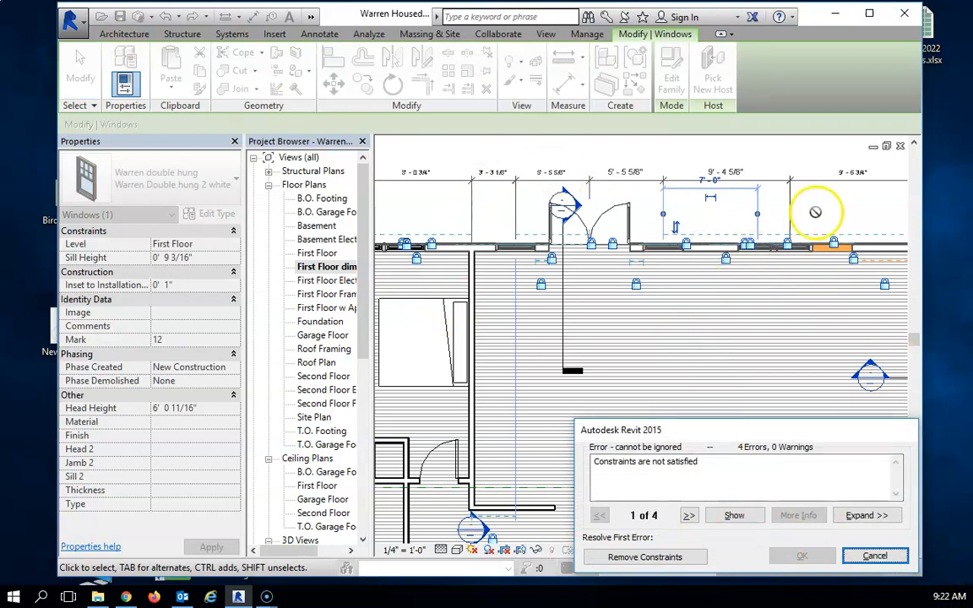
pyautogui.click(875, 556)
# - Start a second aligned dimension string at the bedroom's exterior side wall using Faces of core
pyautogui.scroll(-3, 725, 376)
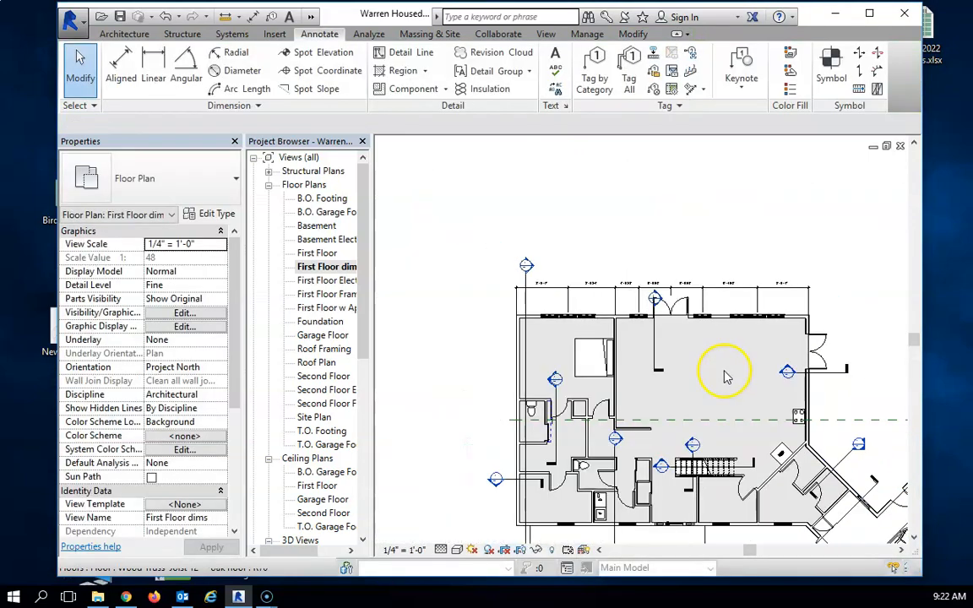
pyautogui.scroll(2, 690, 365)
pyautogui.moveTo(691, 365); pyautogui.dragTo(693, 314, button='middle')
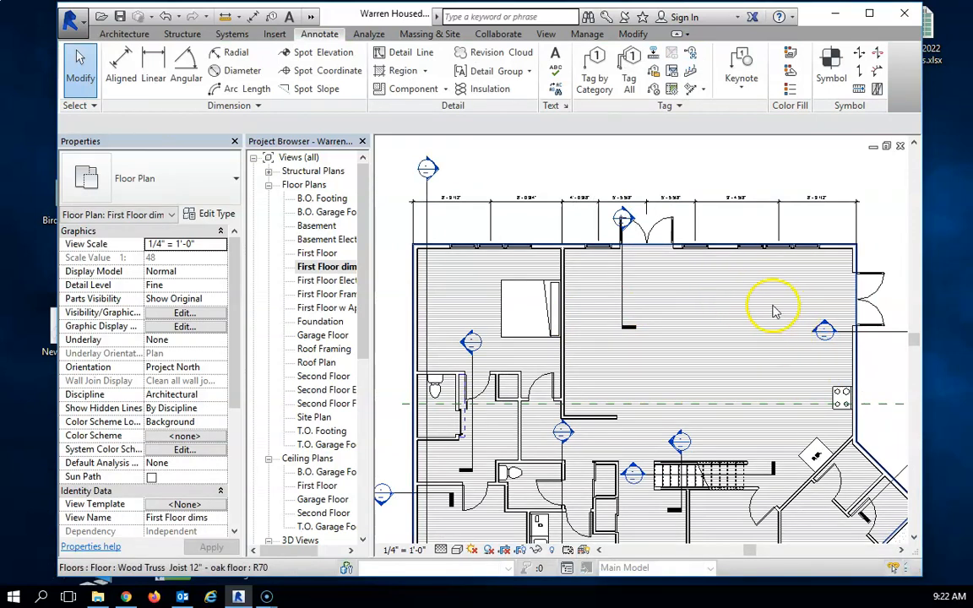
pyautogui.scroll(4, 490, 221)
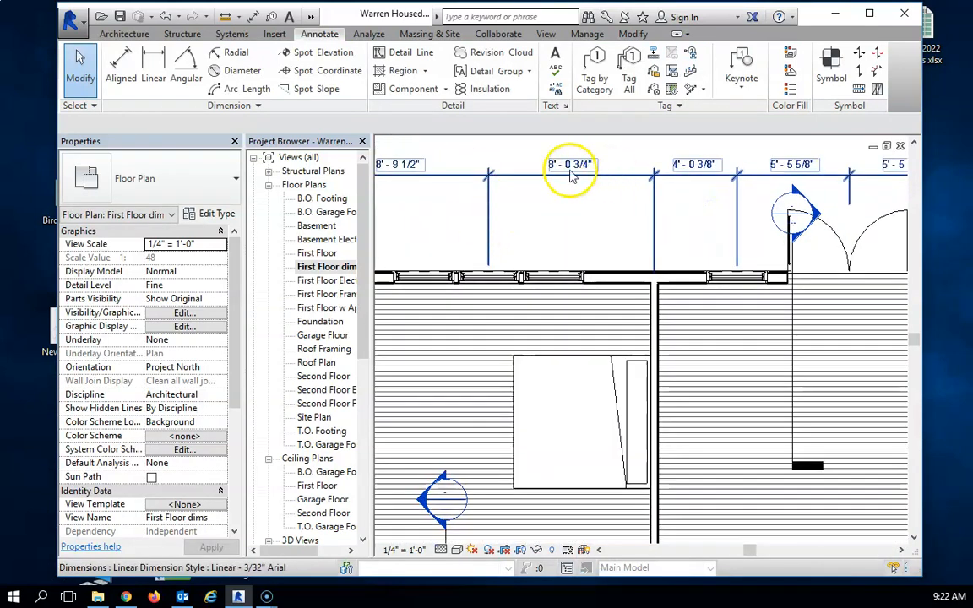
pyautogui.scroll(-3, 803, 221)
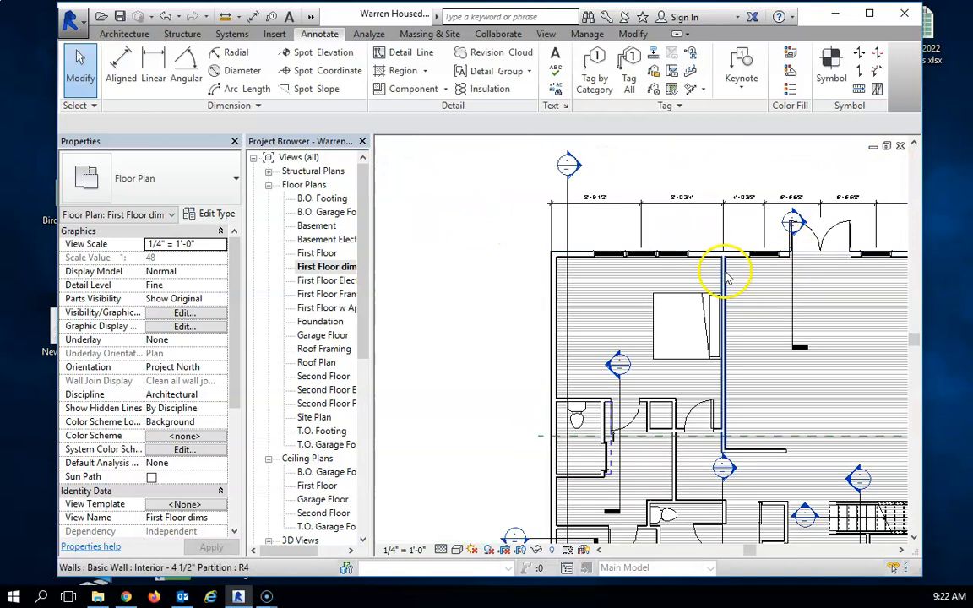
pyautogui.scroll(-4, 724, 279)
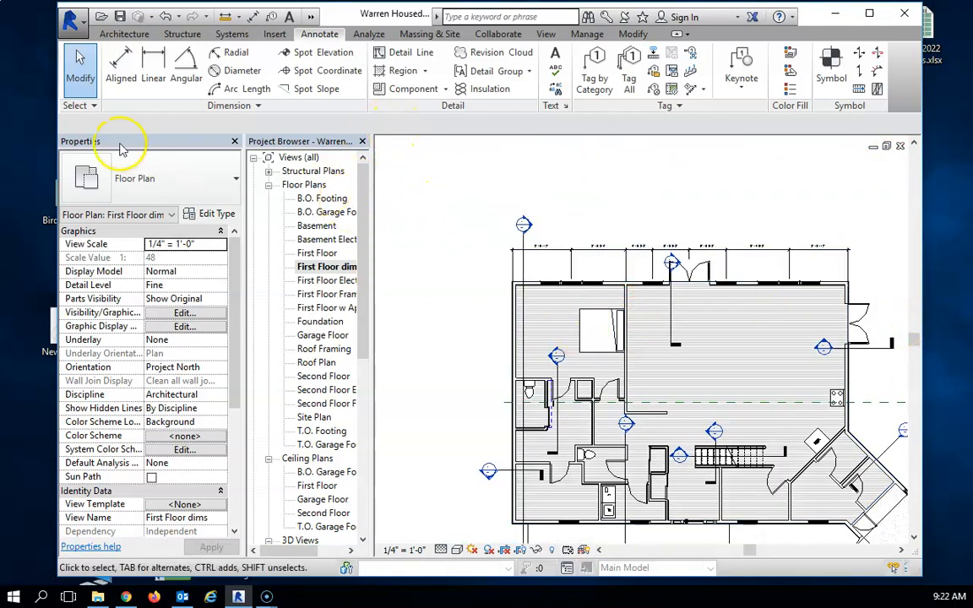
pyautogui.click(120, 64)
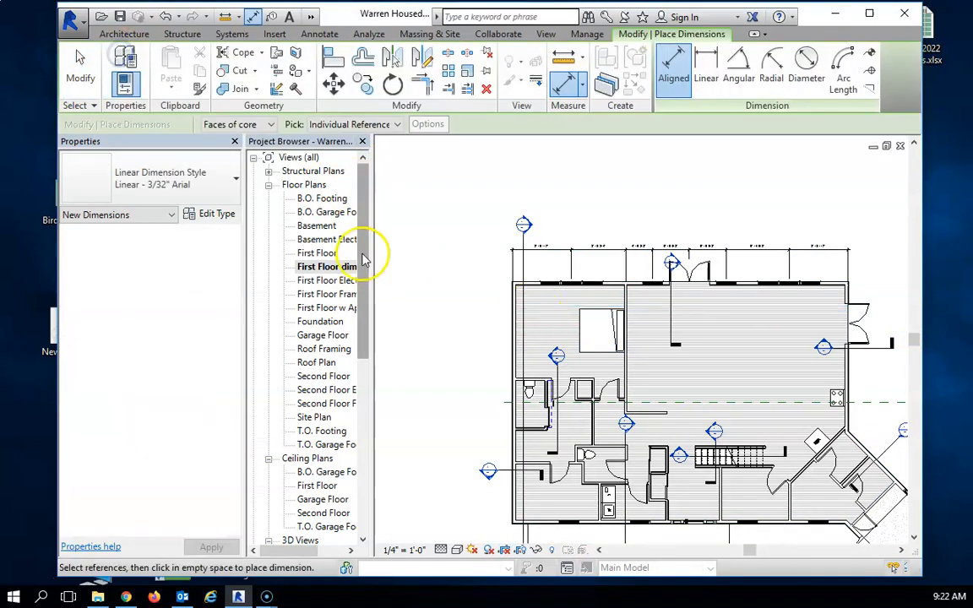
pyautogui.click(515, 297)
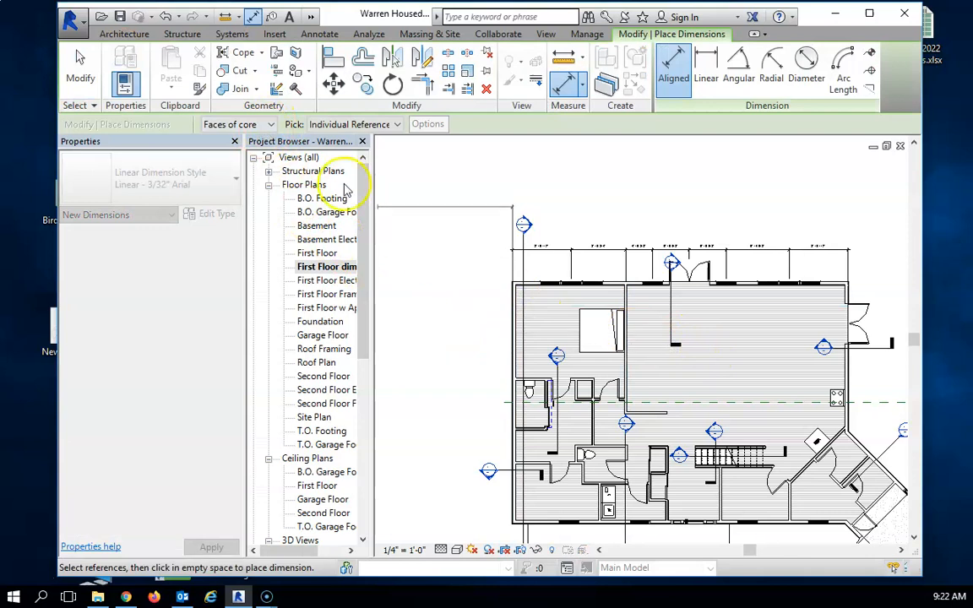
# - Continue the string to the bedroom partition with Center of core and end it at the far exterior wall with Faces of core, outside the first string
pyautogui.click(246, 124)
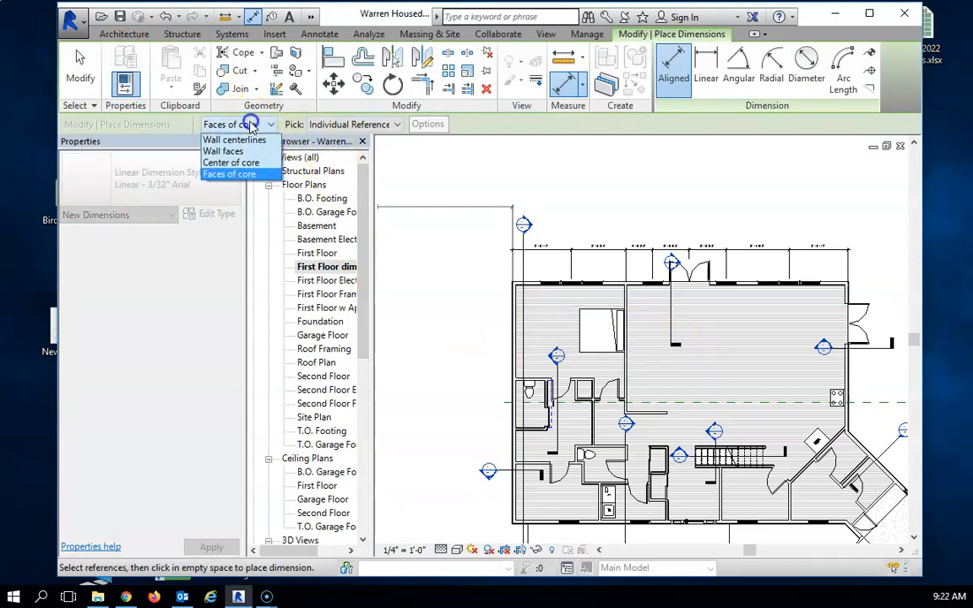
pyautogui.click(237, 163)
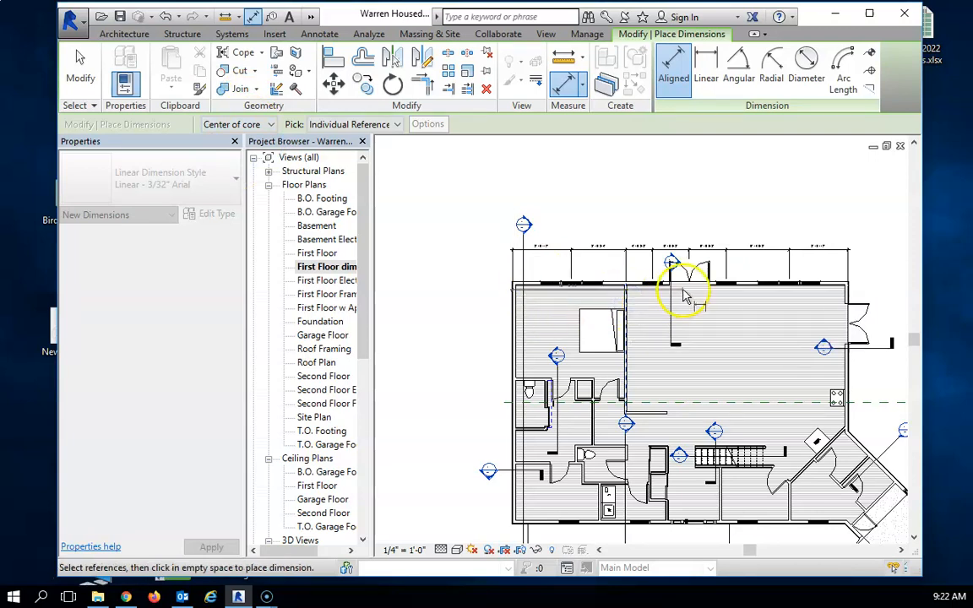
pyautogui.scroll(-1, 731, 315)
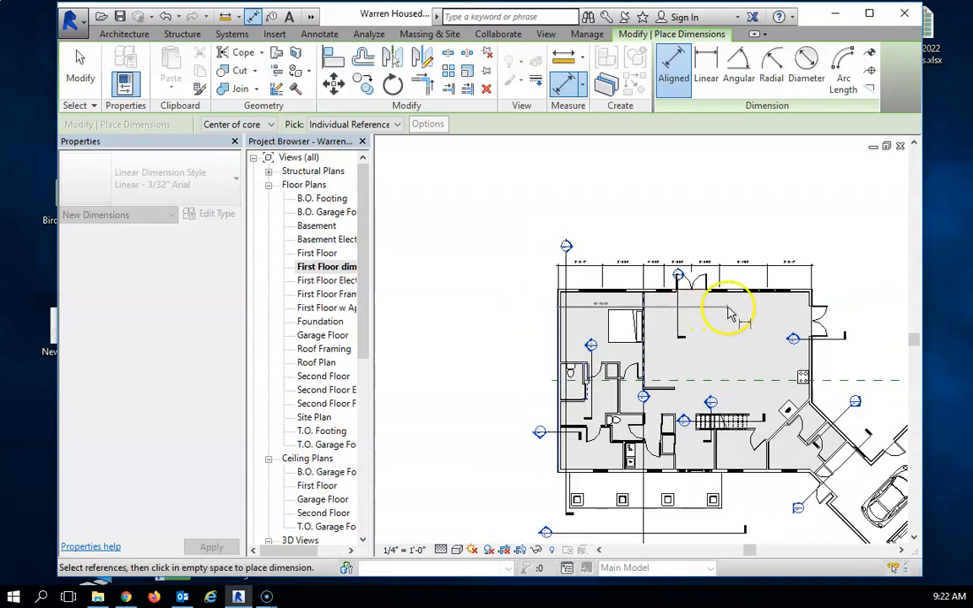
pyautogui.scroll(1, 731, 314)
pyautogui.click(270, 125)
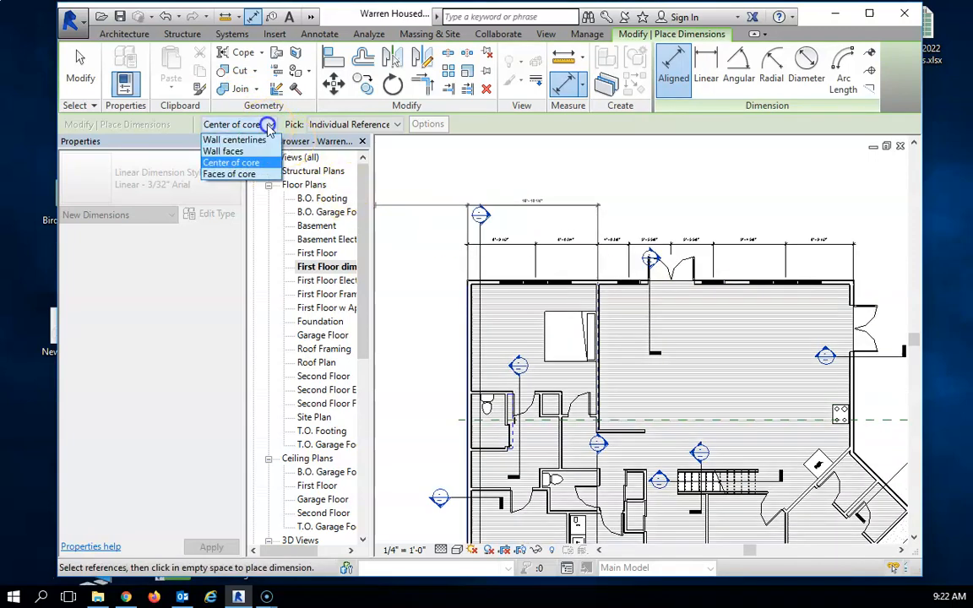
pyautogui.click(230, 174)
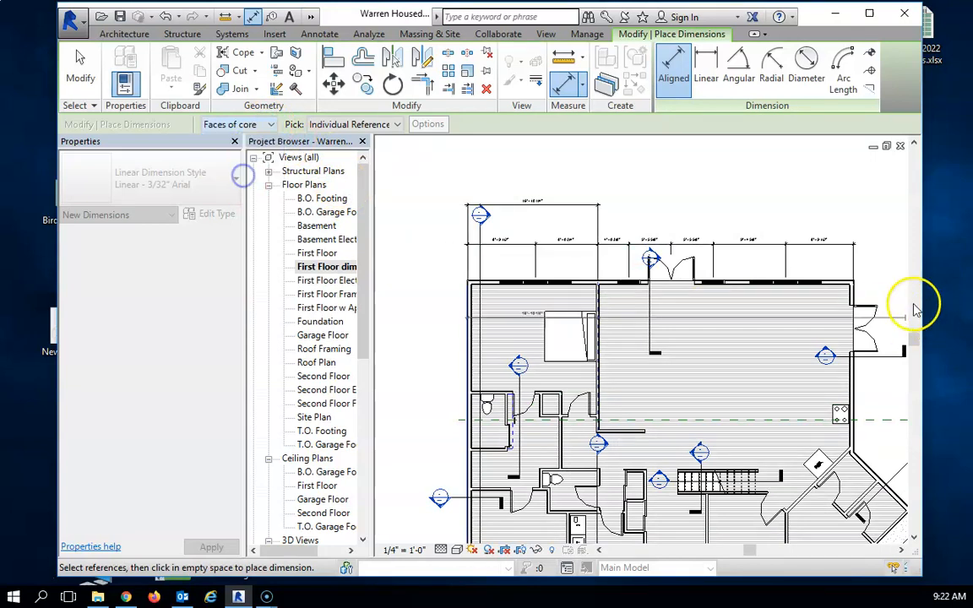
pyautogui.click(856, 305)
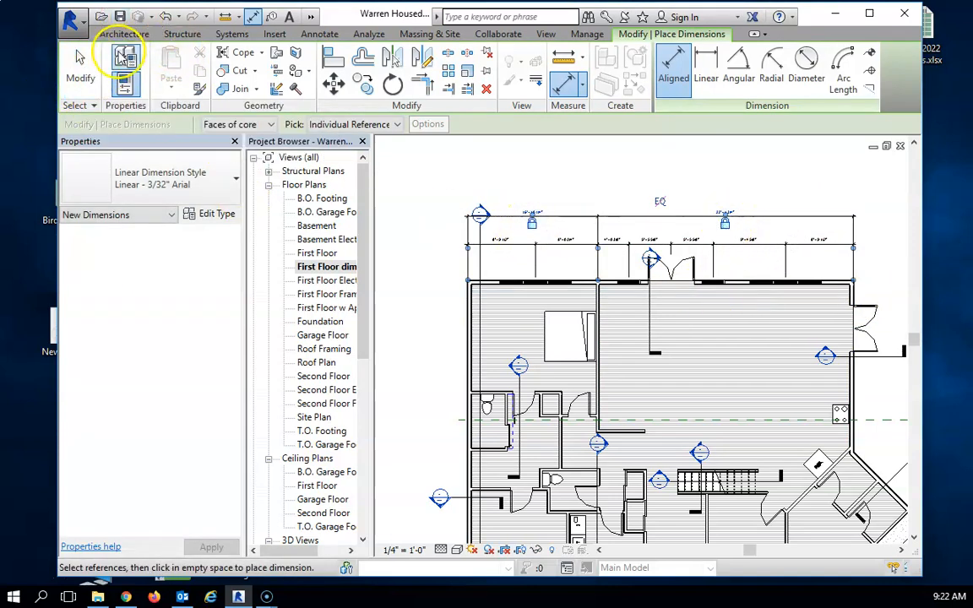
# - Add an overall aligned dimension between the two opposite exterior side walls using Faces of core, placed outside the other two strings
pyautogui.click(471, 322)
pyautogui.click(856, 304)
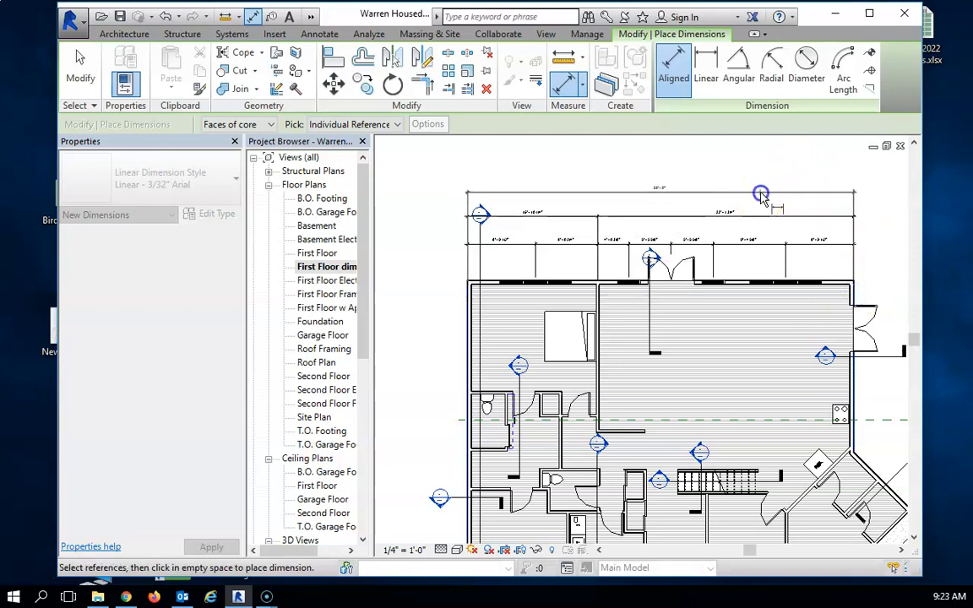
pyautogui.click(762, 198)
pyautogui.click(660, 201)
pyautogui.click(80, 63)
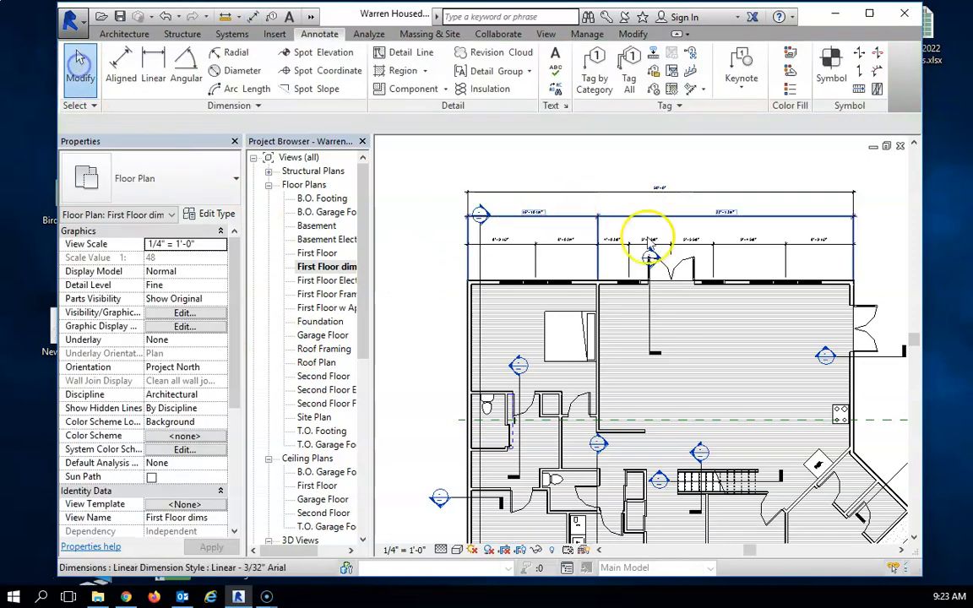
# - Examine the three rows of dimensions along the double-door wall, including the overall dimension
pyautogui.scroll(3, 652, 254)
pyautogui.scroll(-3, 682, 291)
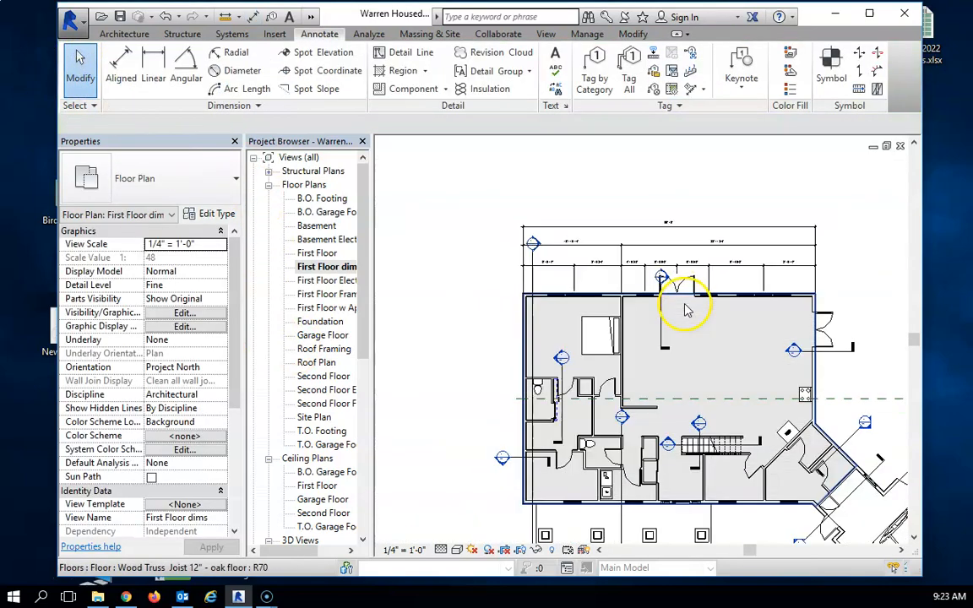
pyautogui.moveTo(658, 283); pyautogui.dragTo(586, 269, button='middle')
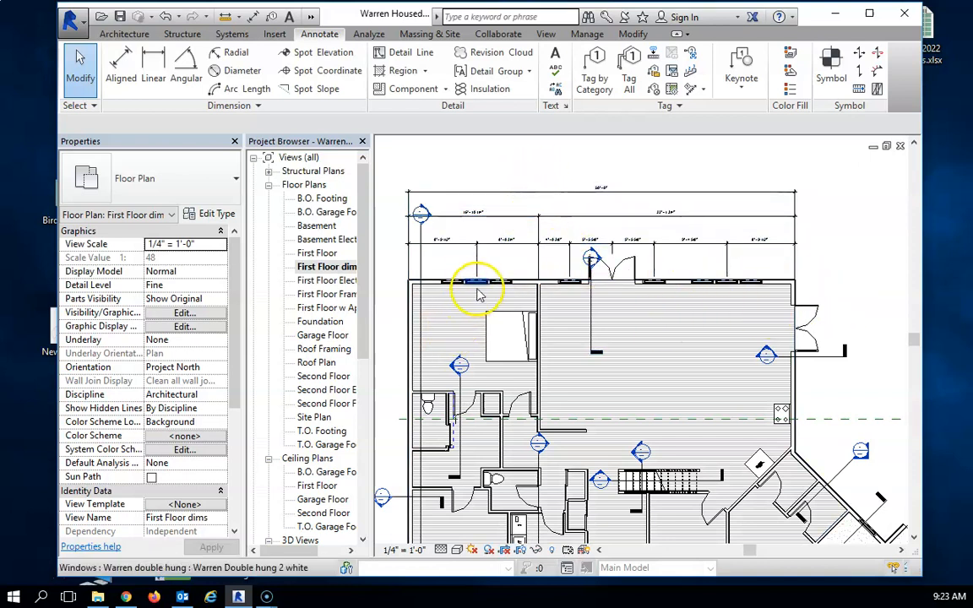
pyautogui.scroll(3, 478, 296)
pyautogui.scroll(-2, 477, 300)
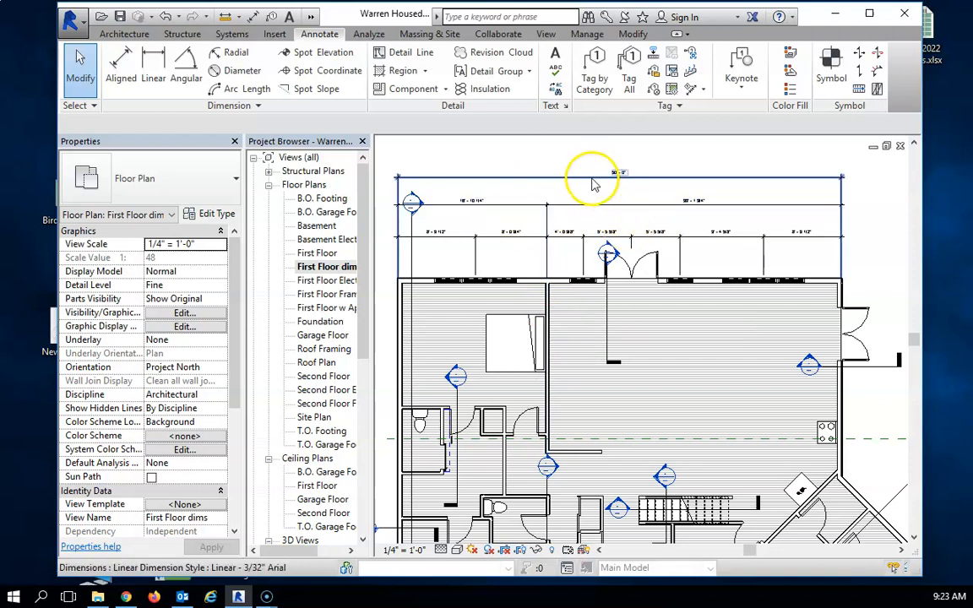
pyautogui.scroll(3, 629, 214)
pyautogui.scroll(3, 629, 207)
pyautogui.scroll(-4, 627, 194)
pyautogui.moveTo(654, 179); pyautogui.dragTo(700, 283, button='middle')
pyautogui.scroll(4, 667, 262)
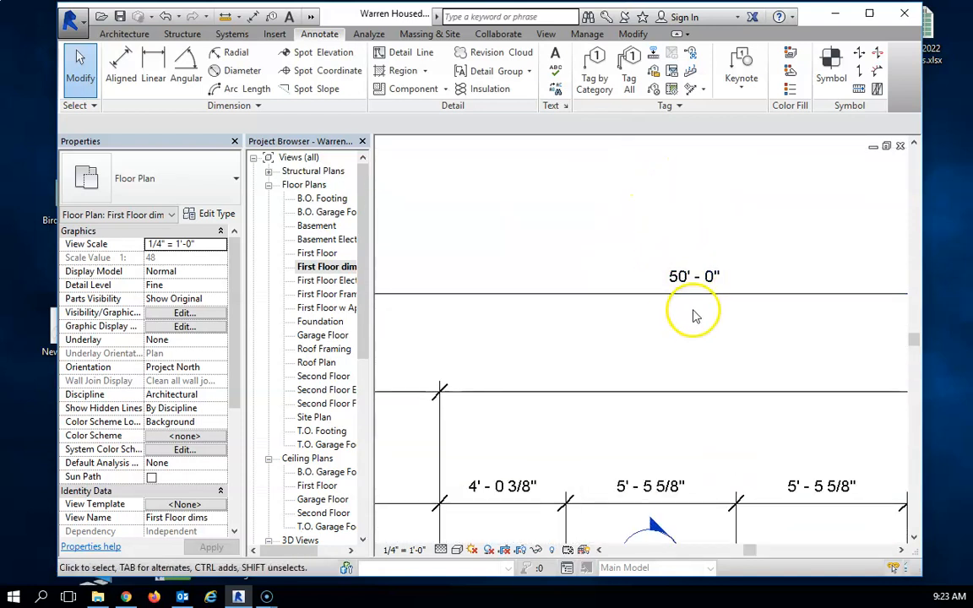
pyautogui.scroll(-7, 685, 431)
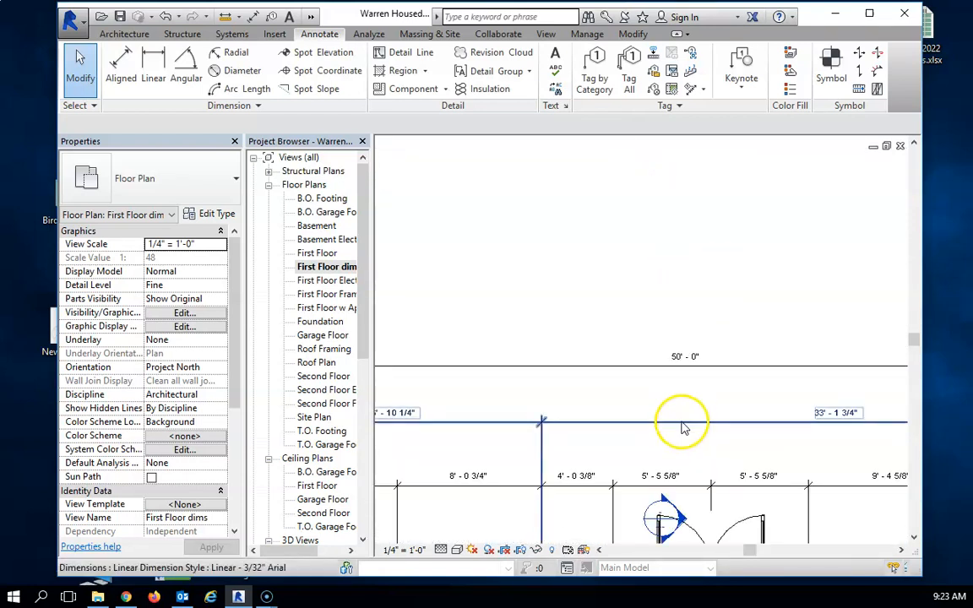
pyautogui.moveTo(638, 494); pyautogui.dragTo(609, 268, button='middle')
# - Inspect the porch-side exterior wall, from its corner near the bathrooms to where it meets the angled wall by the garage
pyautogui.scroll(4, 627, 307)
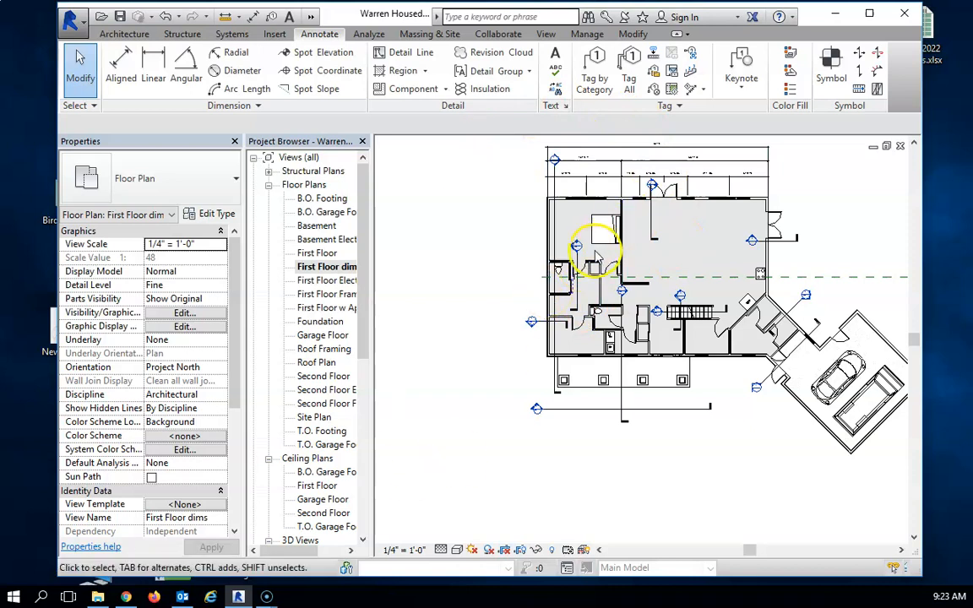
pyautogui.scroll(4, 549, 263)
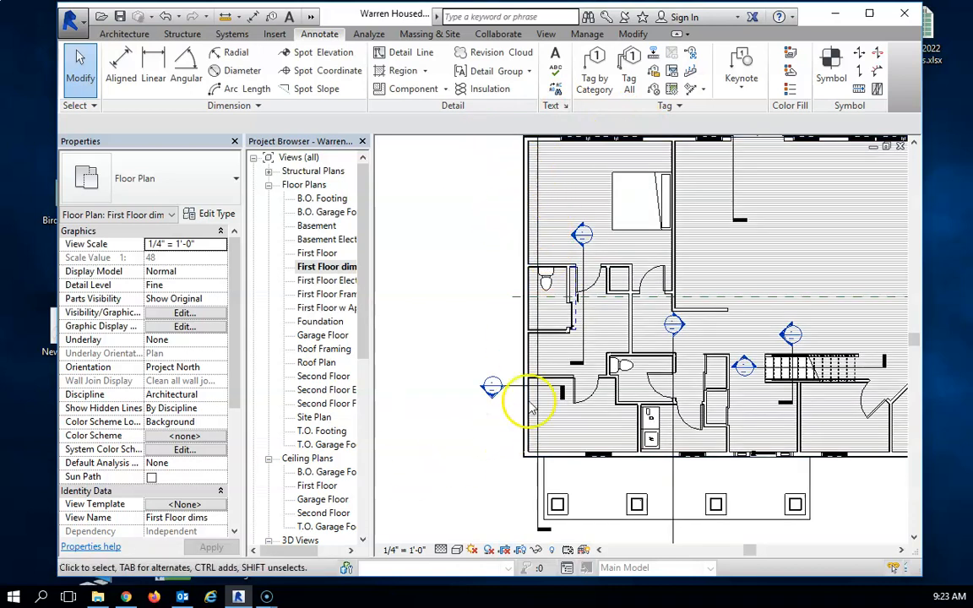
pyautogui.scroll(-3, 515, 339)
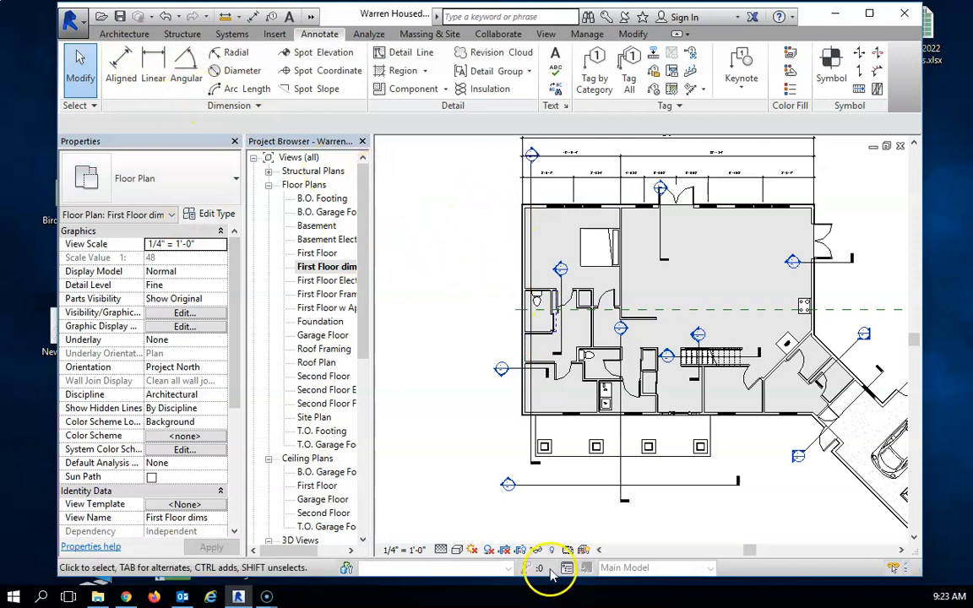
pyautogui.scroll(2, 734, 440)
pyautogui.scroll(-3, 738, 439)
pyautogui.moveTo(748, 424); pyautogui.dragTo(737, 398, button='middle')
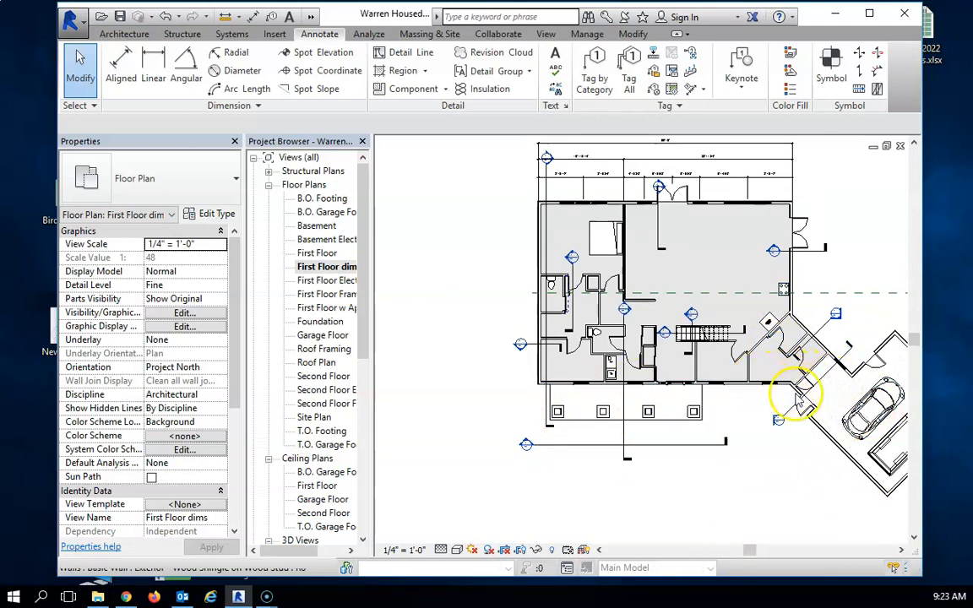
pyautogui.scroll(5, 777, 418)
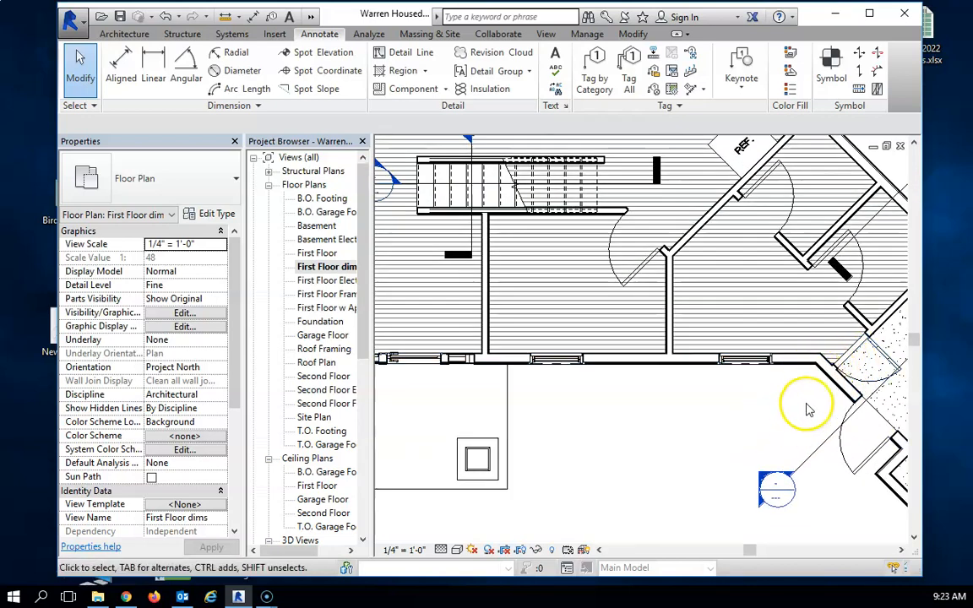
pyautogui.scroll(2, 807, 410)
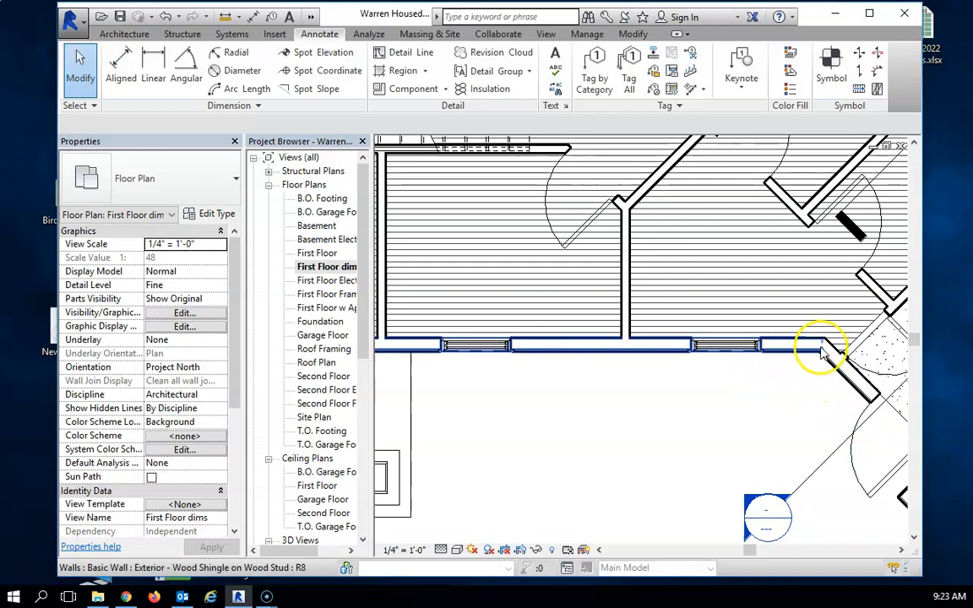
pyautogui.scroll(-4, 786, 395)
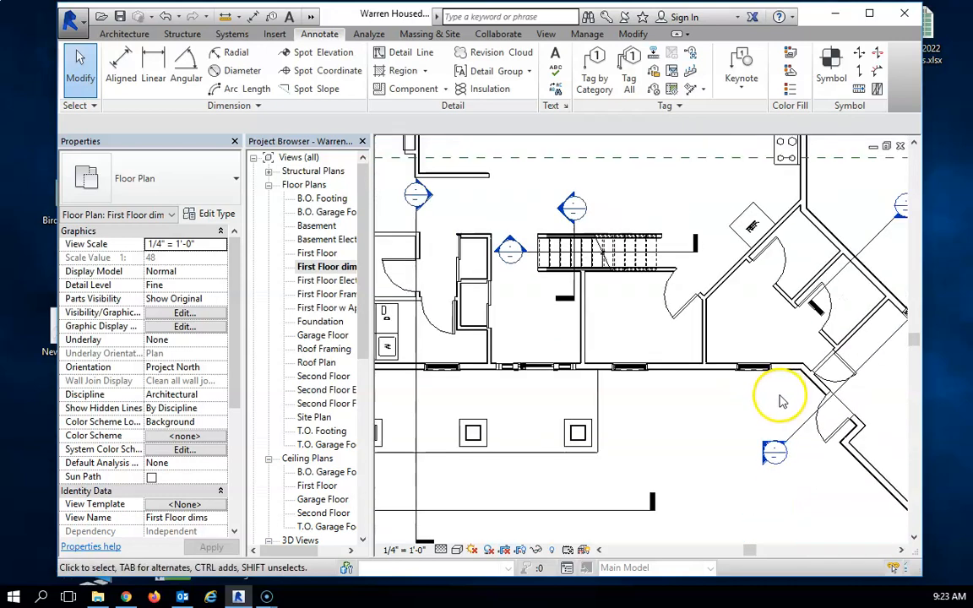
# - Start an aligned dimension string on the porch-side wall, from the corner exterior wall with Faces of core to the first window's center
pyautogui.scroll(-3, 781, 401)
pyautogui.moveTo(639, 382); pyautogui.dragTo(638, 307, button='middle')
pyautogui.scroll(1, 614, 319)
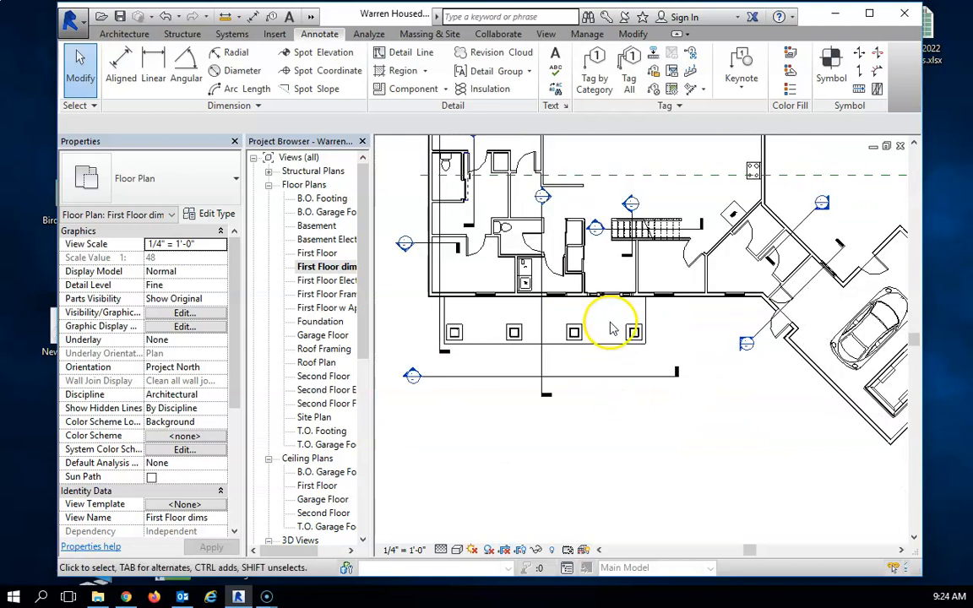
pyautogui.click(121, 64)
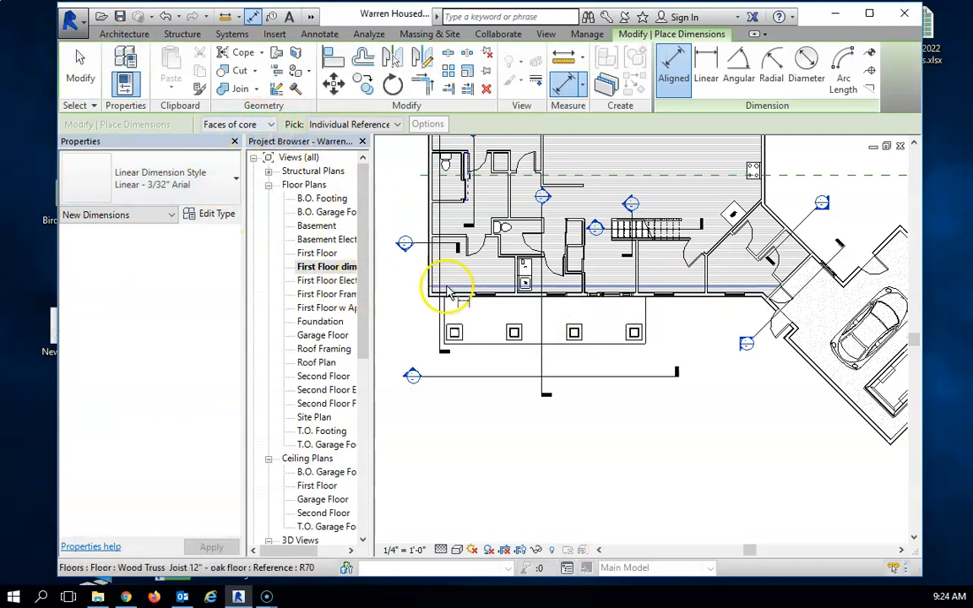
pyautogui.scroll(3, 427, 291)
pyautogui.click(415, 292)
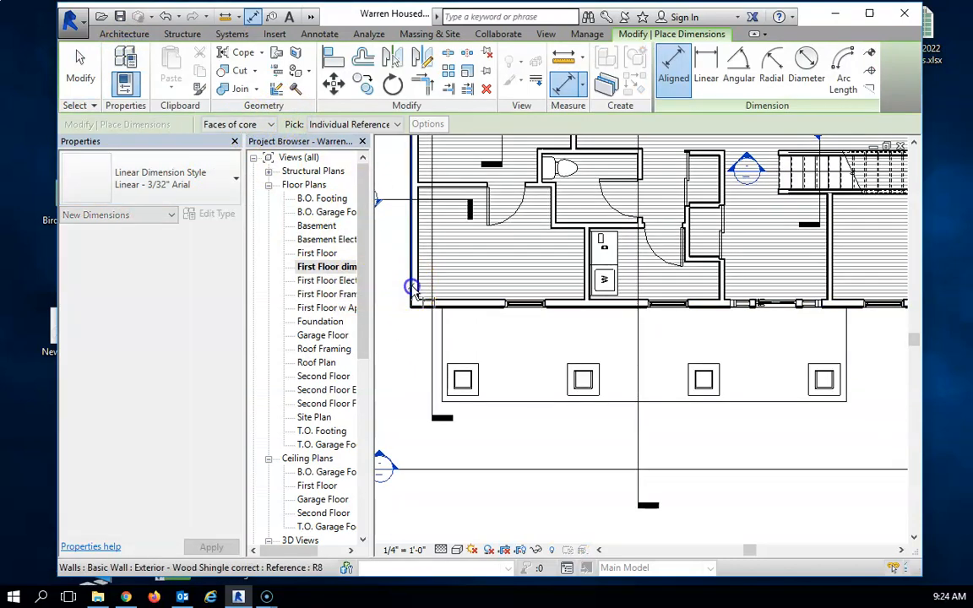
pyautogui.click(526, 309)
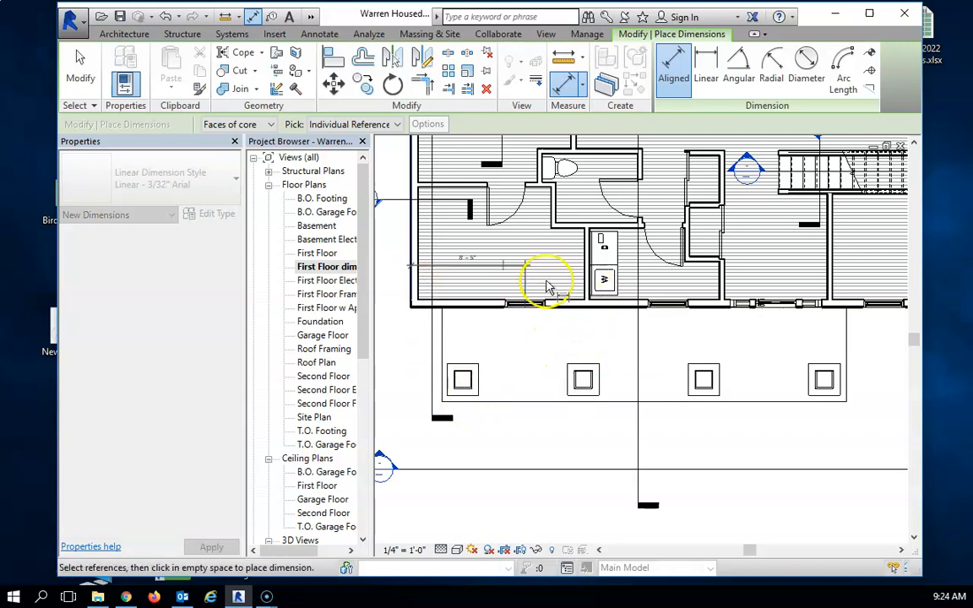
# - Continue the string with Center of core to the partition beside the washer, the next window's center and the partition before the entry door
pyautogui.click(230, 124)
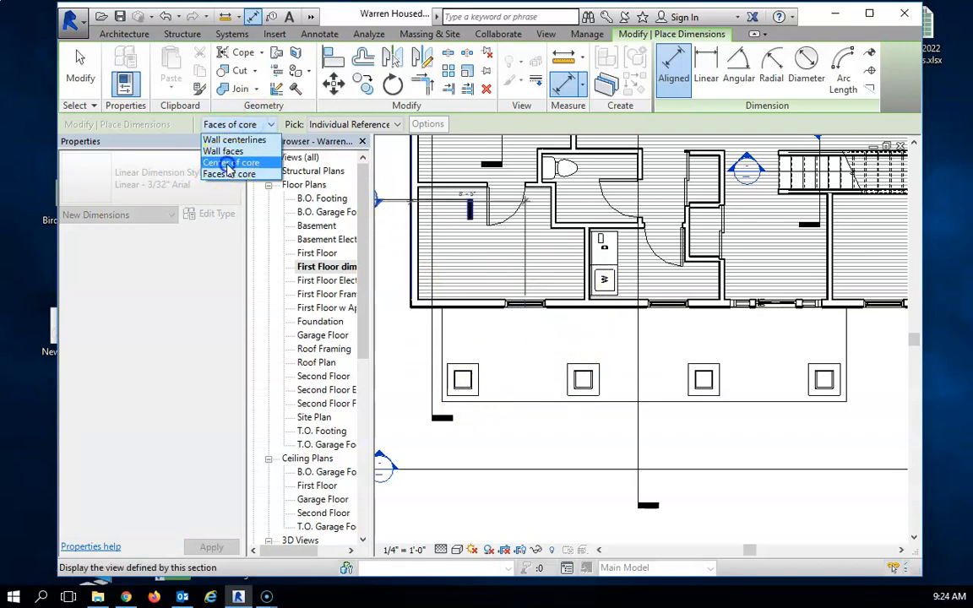
pyautogui.click(228, 163)
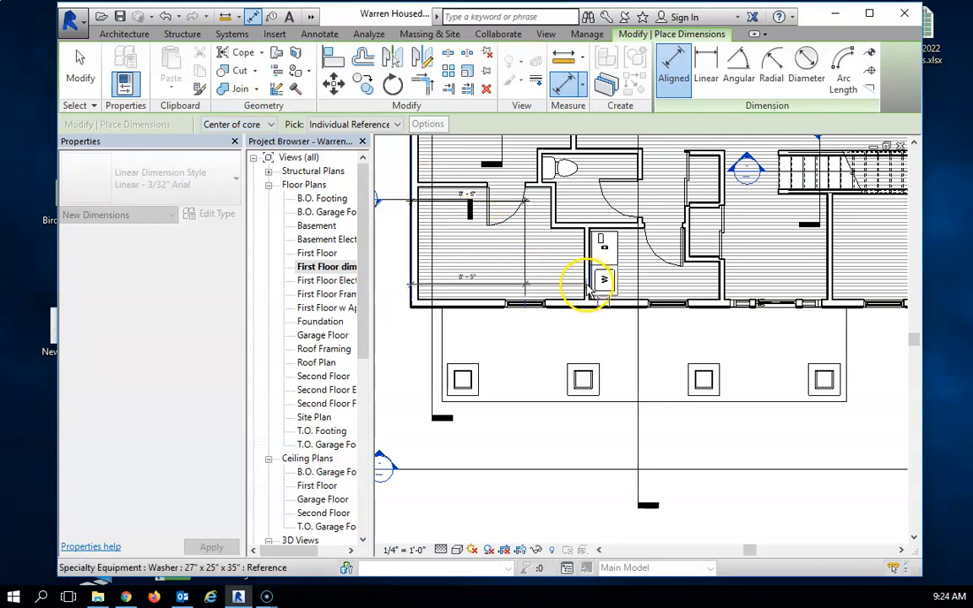
pyautogui.scroll(-2, 591, 298)
pyautogui.scroll(5, 593, 297)
pyautogui.click(601, 242)
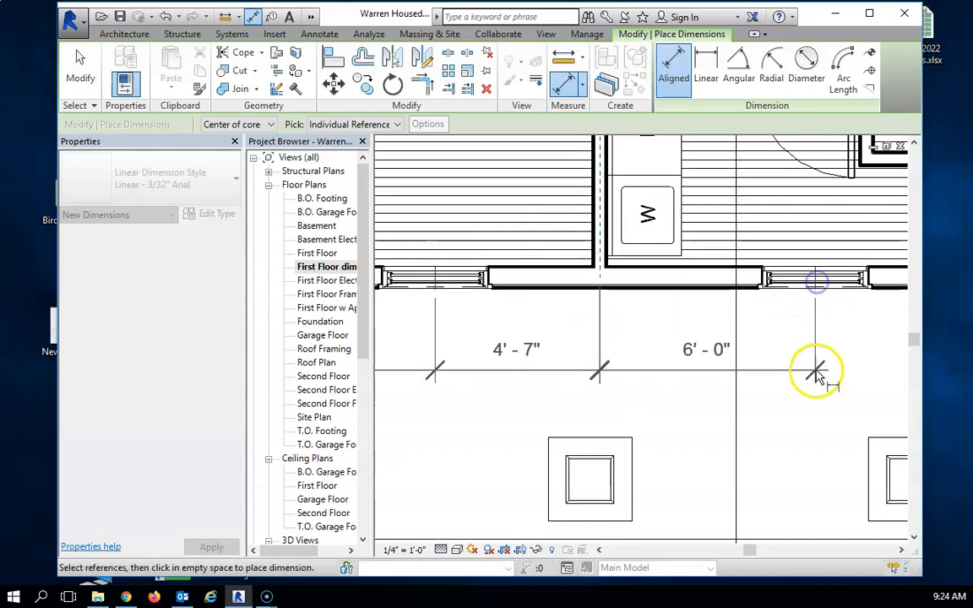
pyautogui.scroll(-4, 814, 372)
pyautogui.scroll(4, 709, 342)
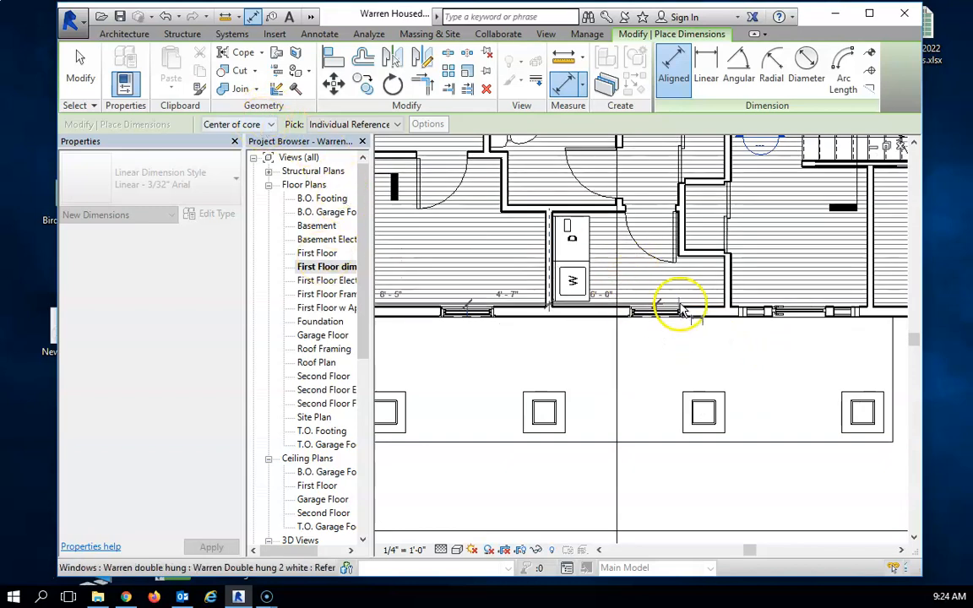
pyautogui.scroll(-4, 843, 358)
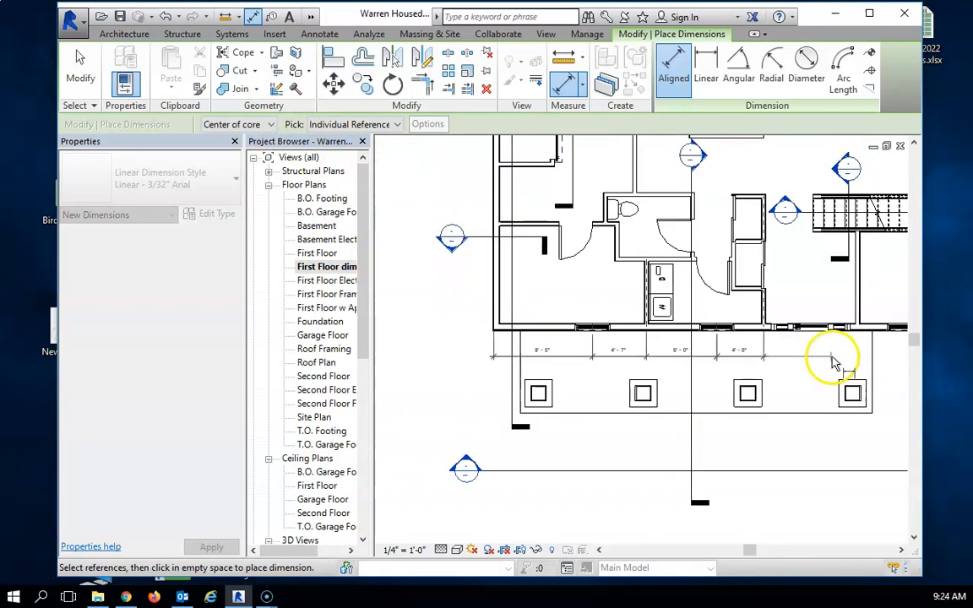
# - Extend the dimension string to the center of the porch entry door
pyautogui.scroll(3, 803, 346)
pyautogui.scroll(5, 813, 353)
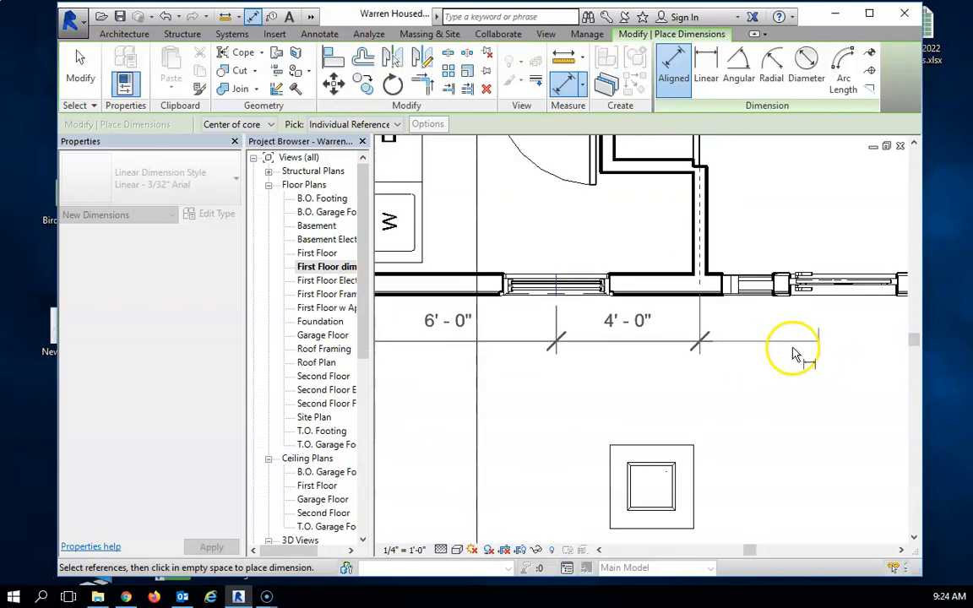
pyautogui.scroll(-4, 824, 338)
pyautogui.moveTo(821, 347); pyautogui.dragTo(786, 347, button='middle')
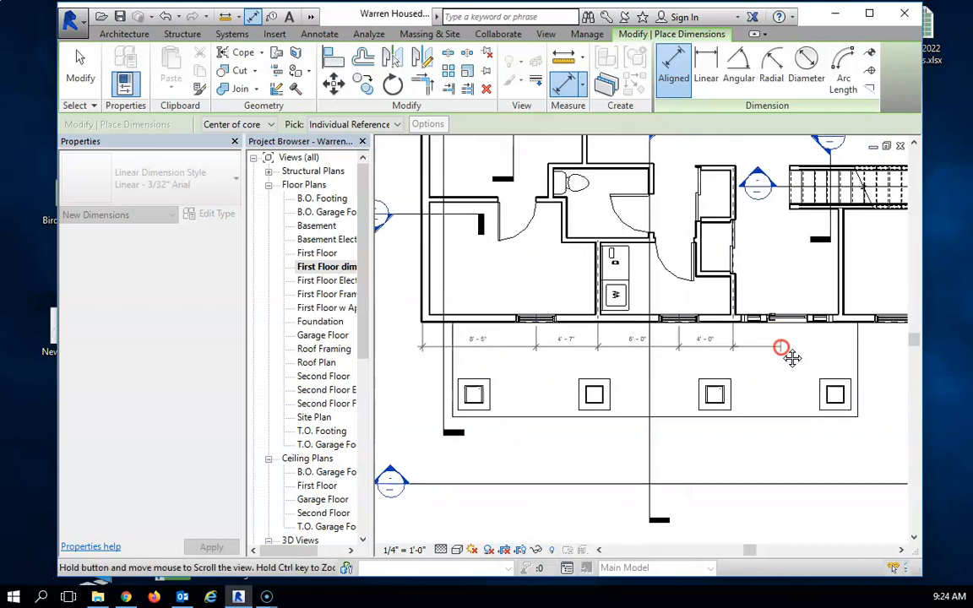
pyautogui.scroll(3, 730, 325)
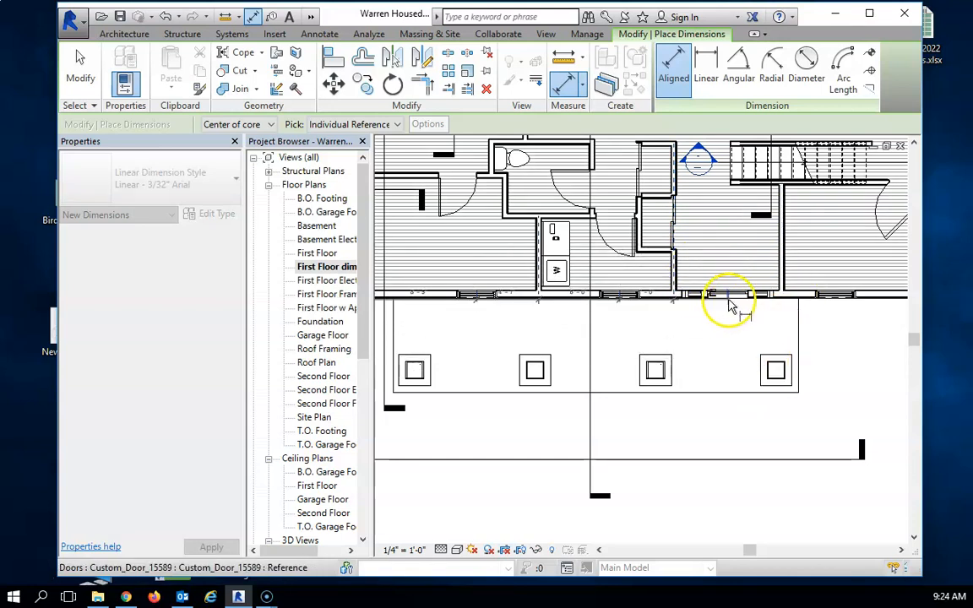
pyautogui.scroll(3, 760, 321)
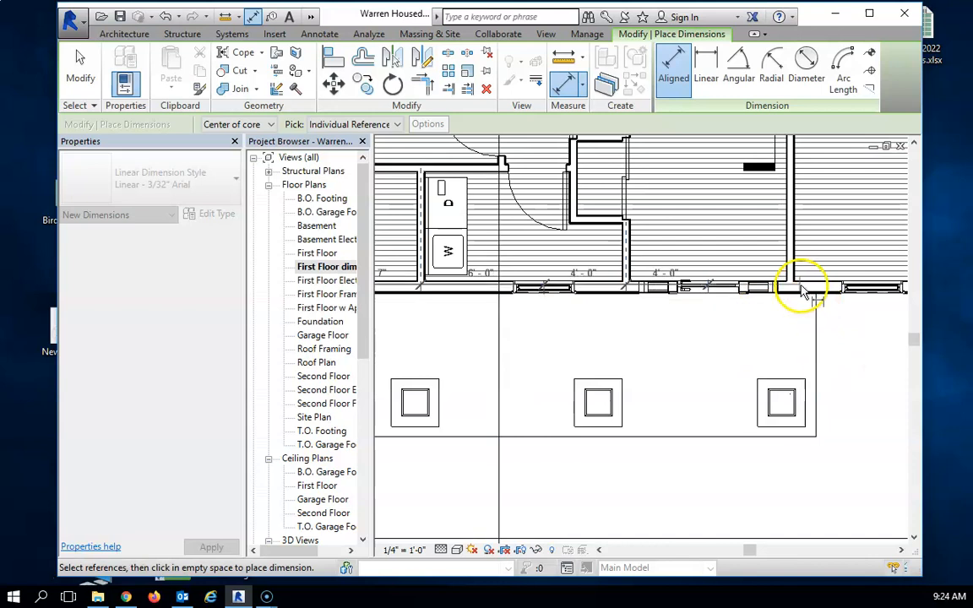
# - Continue the string past the entry door through the two remaining partitions' core centers and the two remaining windows' centers
pyautogui.scroll(-6, 844, 348)
pyautogui.moveTo(853, 369); pyautogui.dragTo(711, 357, button='middle')
pyautogui.click(744, 317)
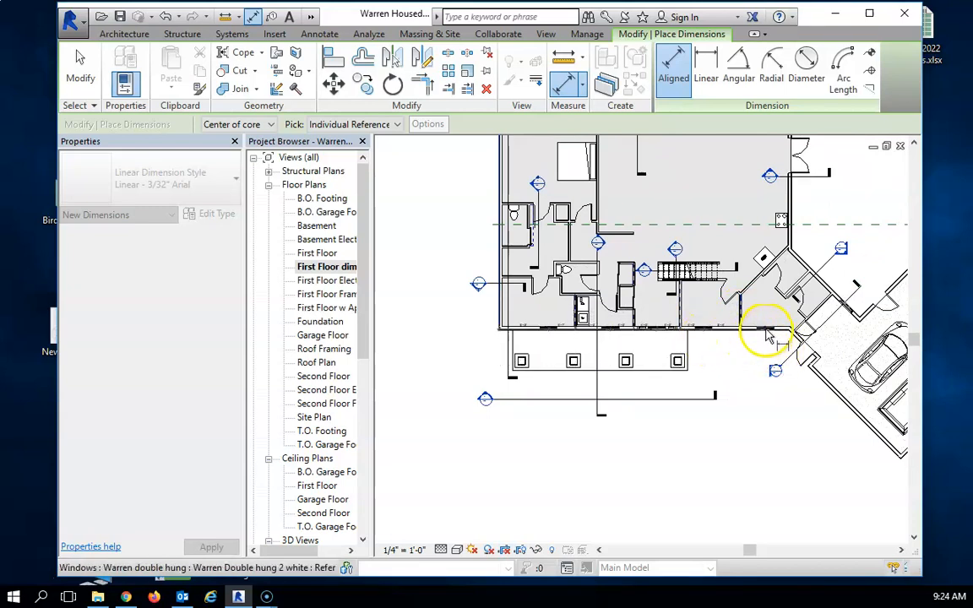
pyautogui.scroll(3, 776, 344)
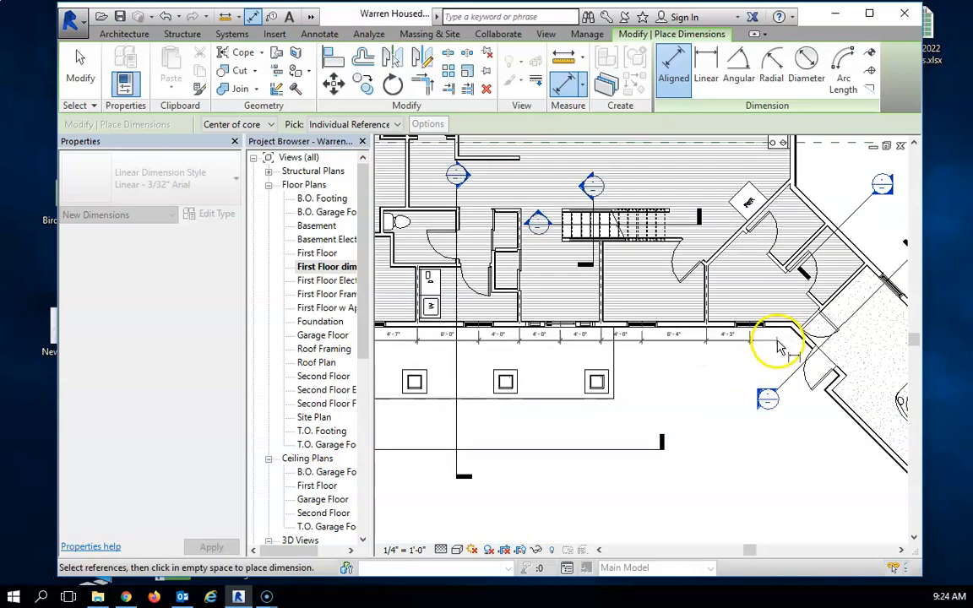
pyautogui.scroll(-3, 775, 344)
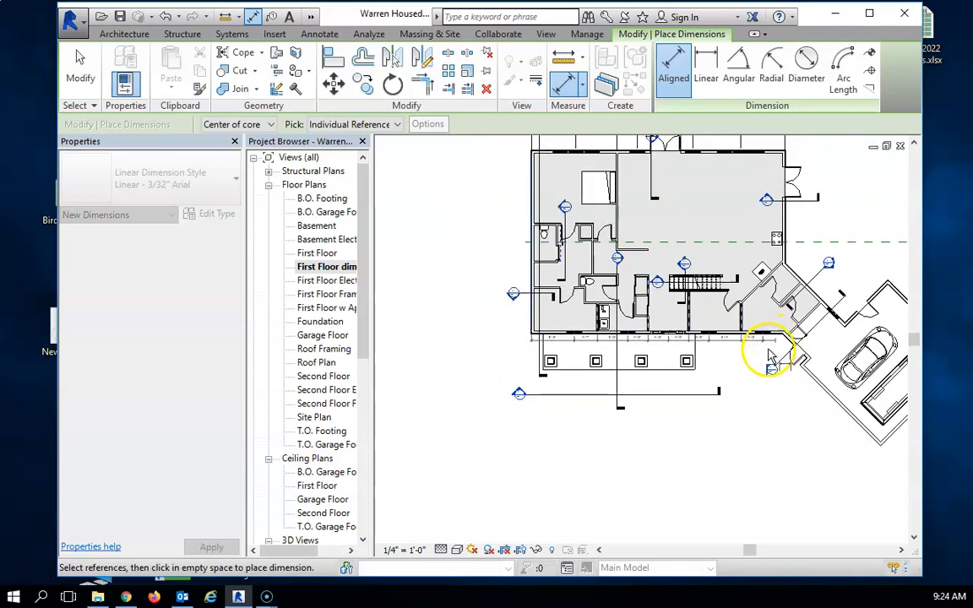
# - End the string at the exterior side wall beside the range, using Faces of core
pyautogui.click(253, 126)
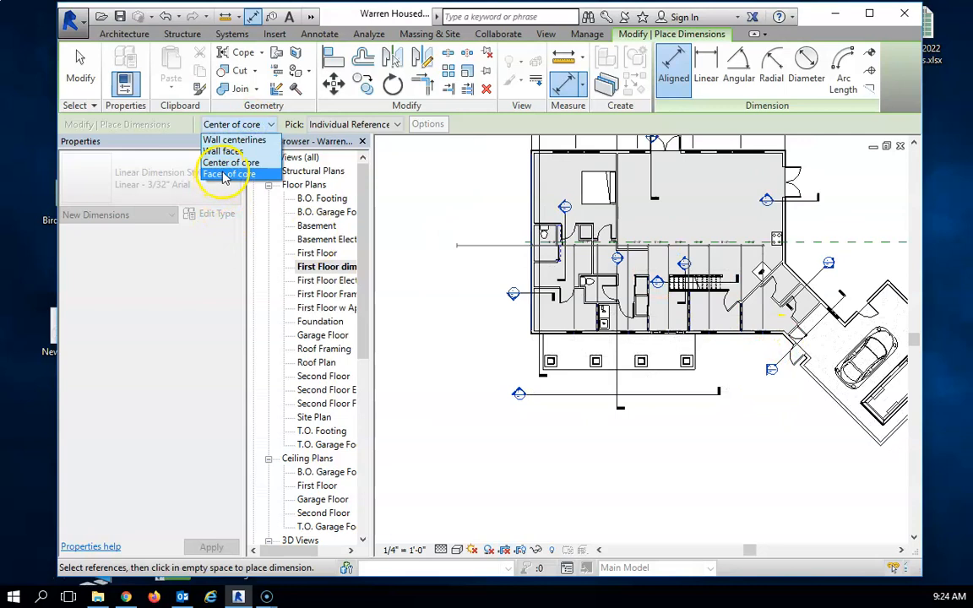
pyautogui.click(225, 175)
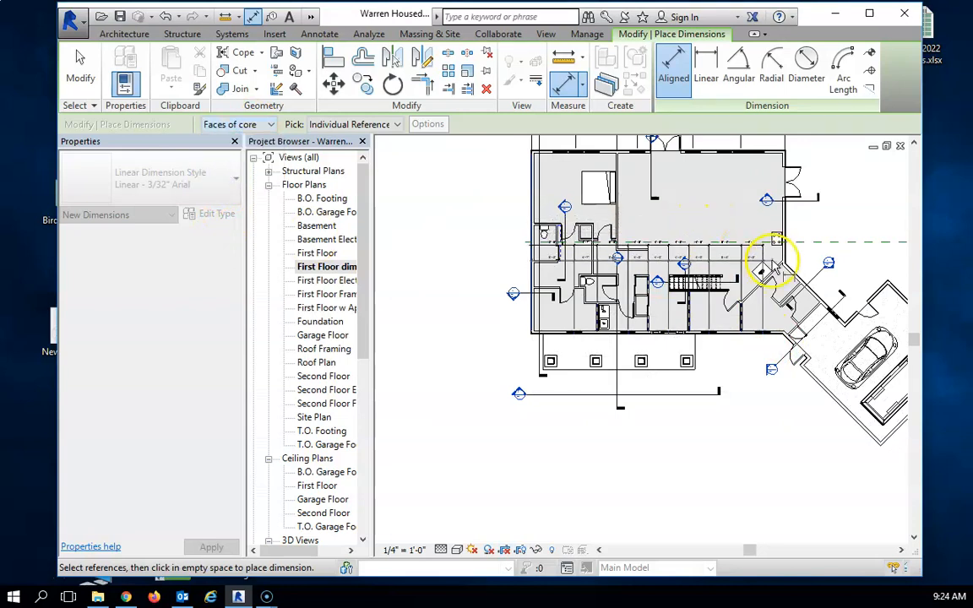
pyautogui.scroll(6, 781, 279)
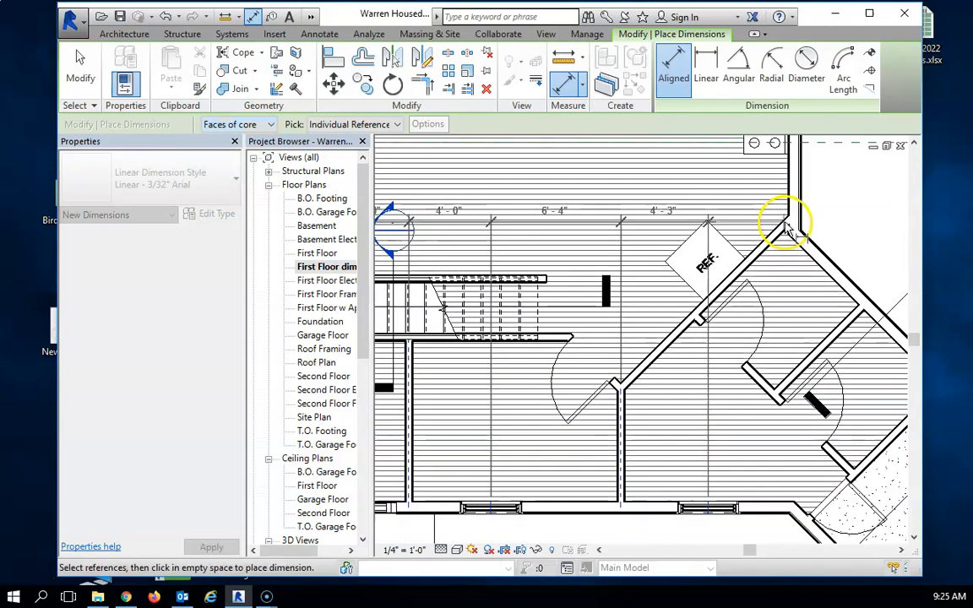
pyautogui.click(829, 535)
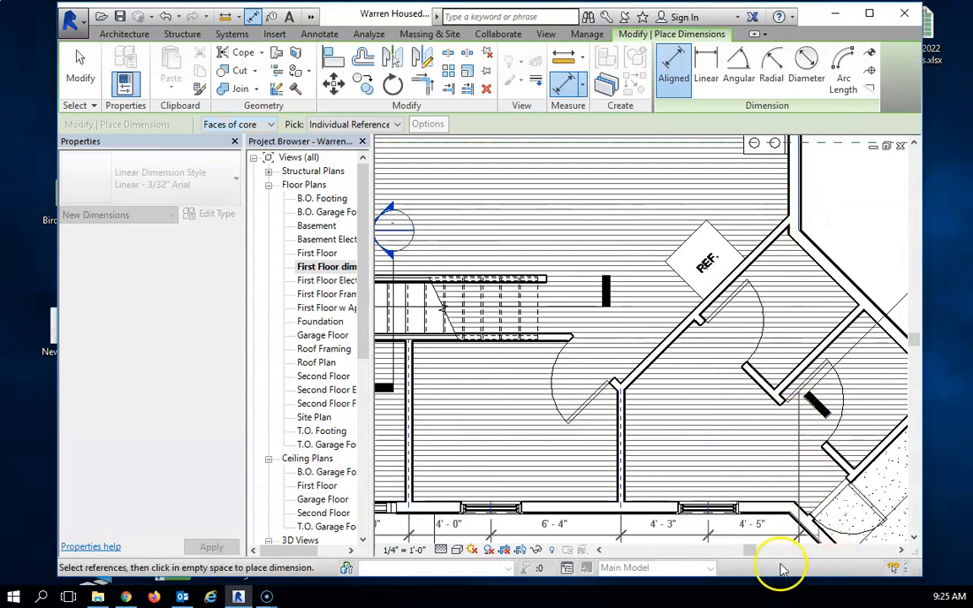
pyautogui.scroll(-6, 739, 523)
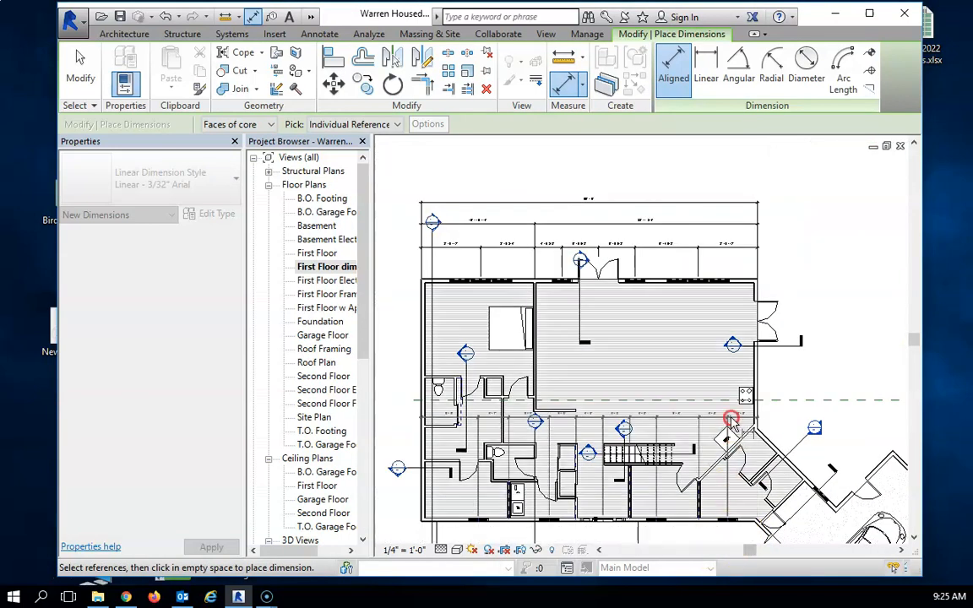
# - Place the completed porch-side dimension string outside the porch, just beyond the horizontal section line
pyautogui.click(706, 538)
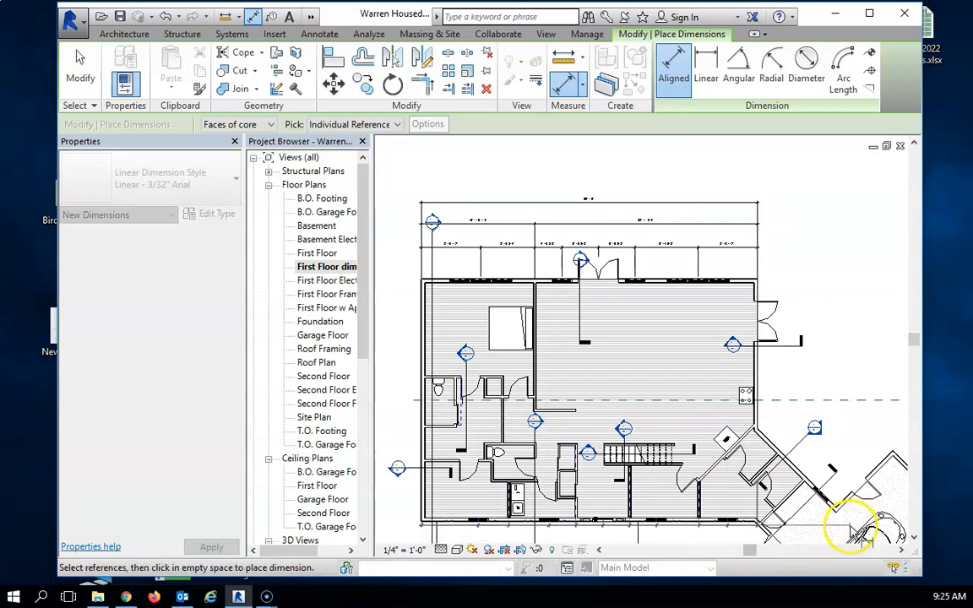
pyautogui.scroll(-1, 855, 517)
pyautogui.moveTo(915, 342); pyautogui.dragTo(914, 384)
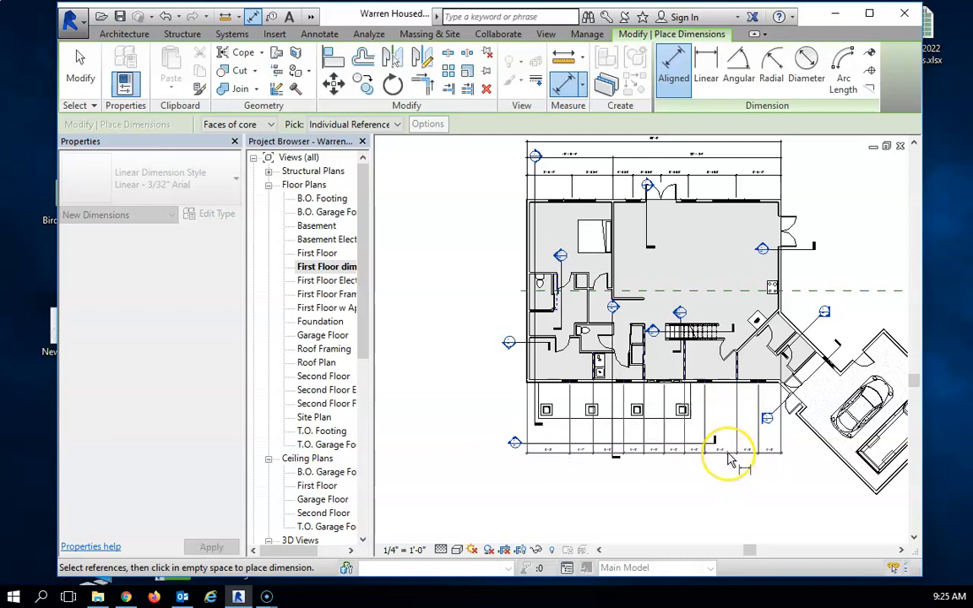
pyautogui.click(700, 408)
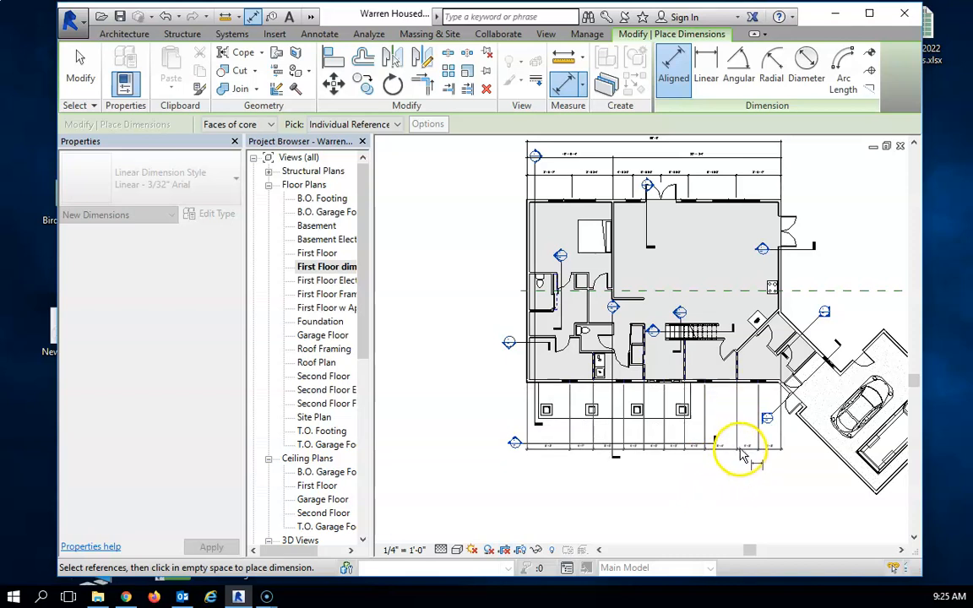
pyautogui.click(740, 456)
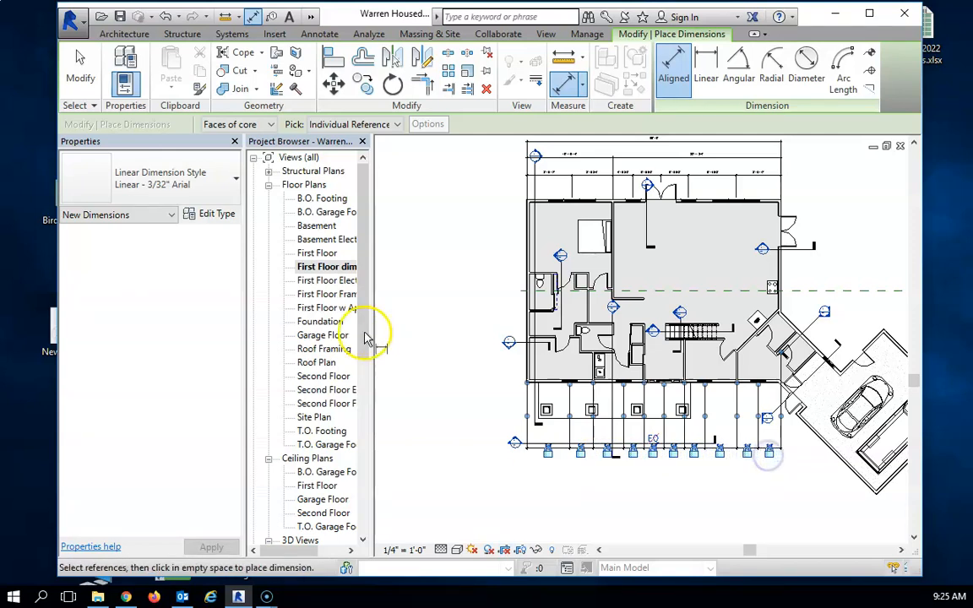
# - Start a second porch-side string at the corner exterior wall with Faces of core and run it to the washer partition with Center of core
pyautogui.scroll(4, 578, 452)
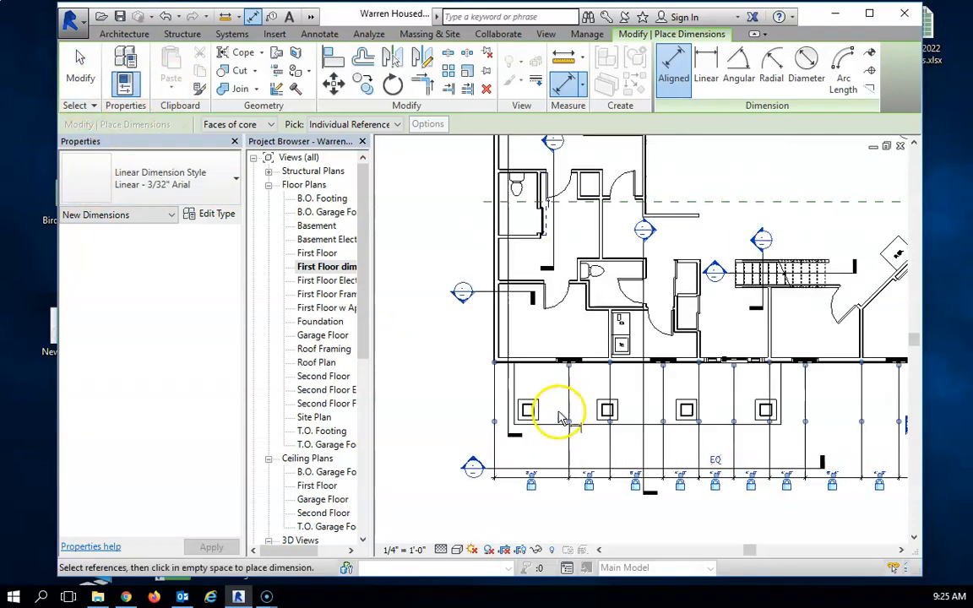
pyautogui.click(487, 347)
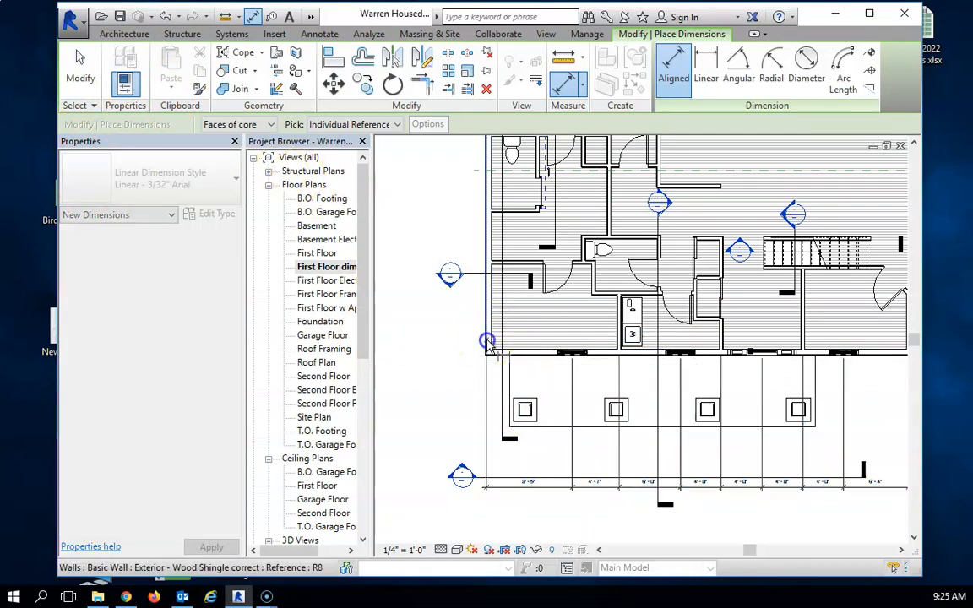
pyautogui.click(256, 127)
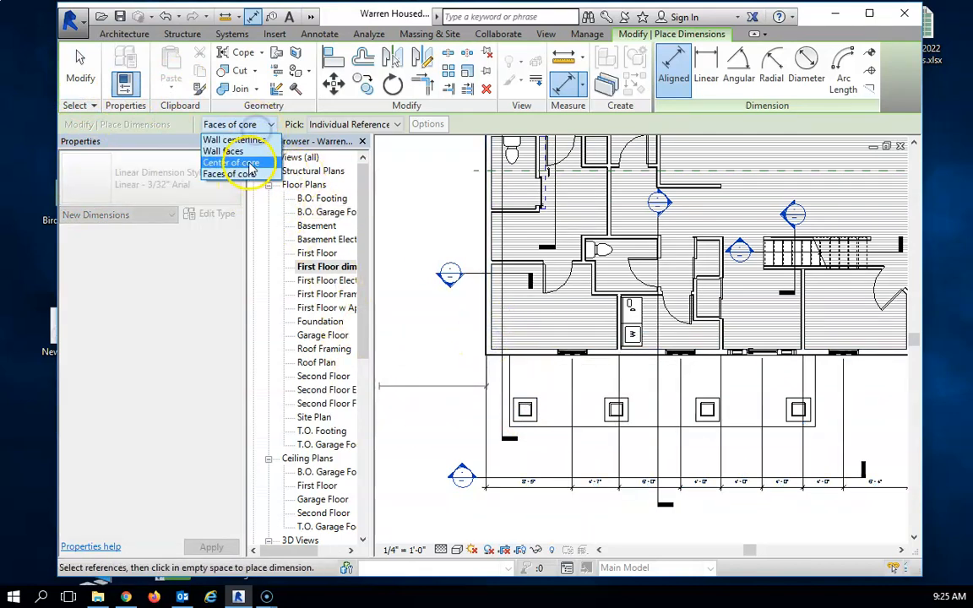
pyautogui.click(250, 163)
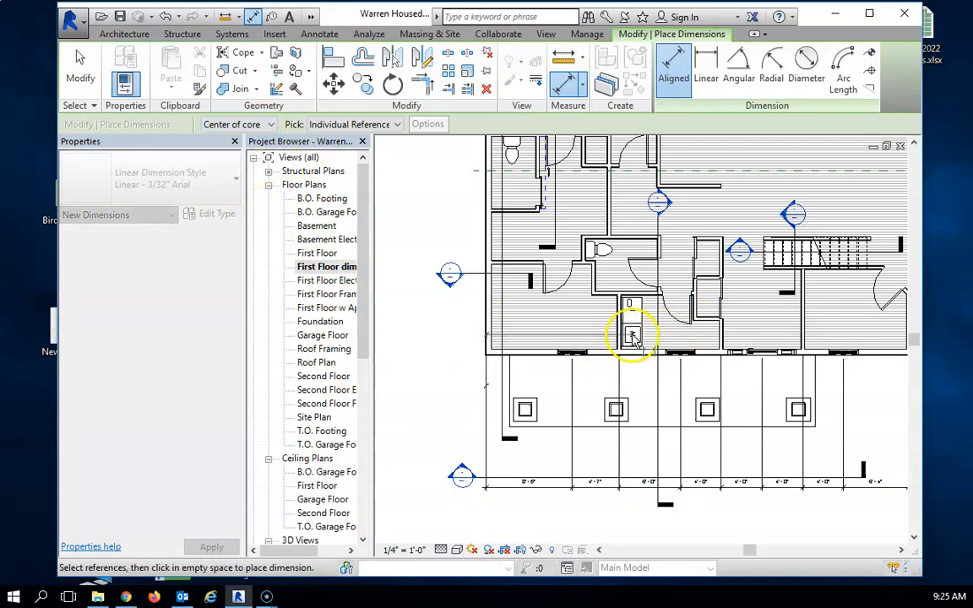
pyautogui.scroll(5, 623, 339)
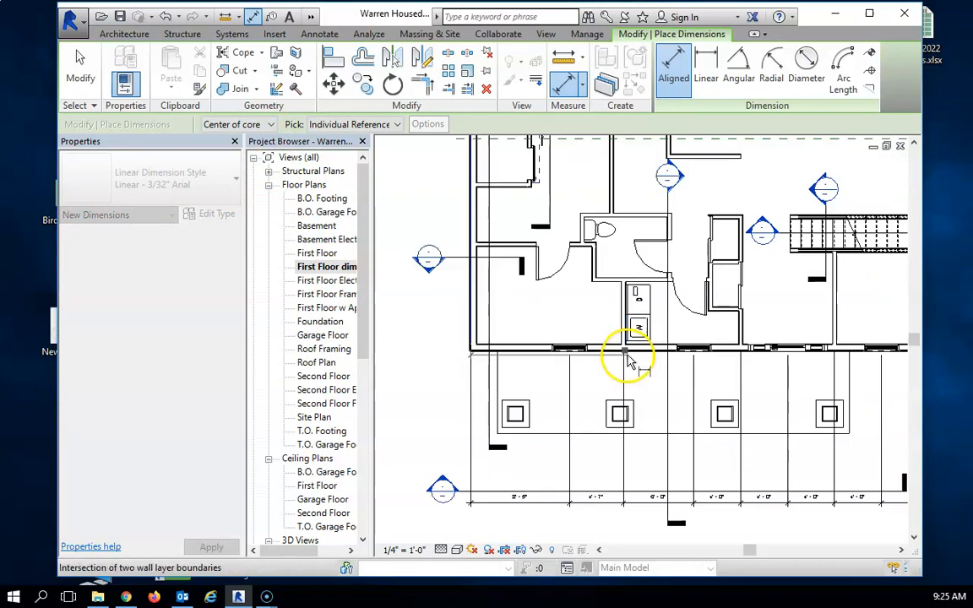
pyautogui.click(619, 308)
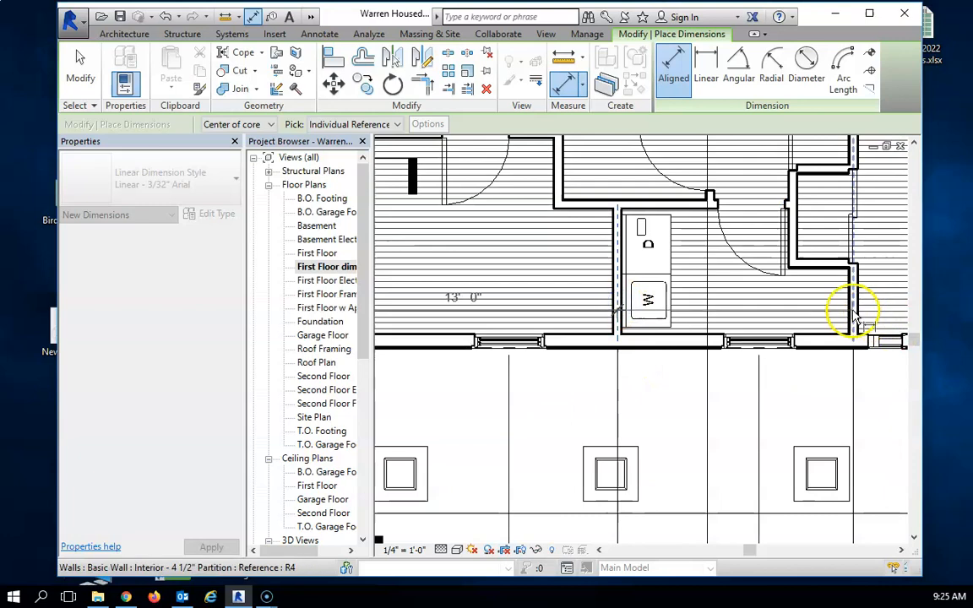
# - Continue the second porch-side string through the closet partition and the two remaining partitions, using Center of core
pyautogui.click(853, 315)
pyautogui.scroll(3, 887, 397)
pyautogui.scroll(-4, 855, 414)
pyautogui.moveTo(855, 433); pyautogui.dragTo(706, 372, button='middle')
pyautogui.click(790, 317)
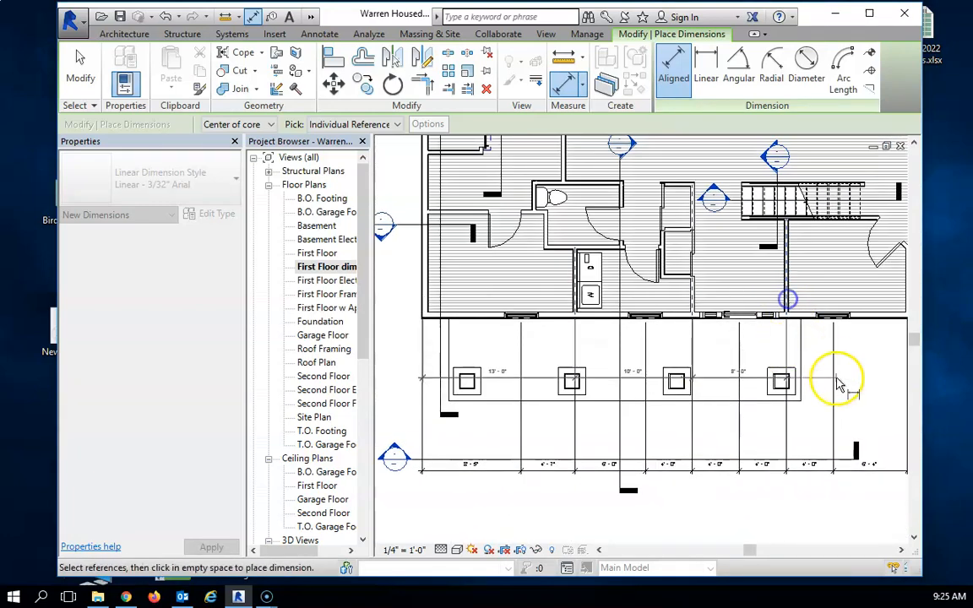
pyautogui.scroll(-3, 836, 384)
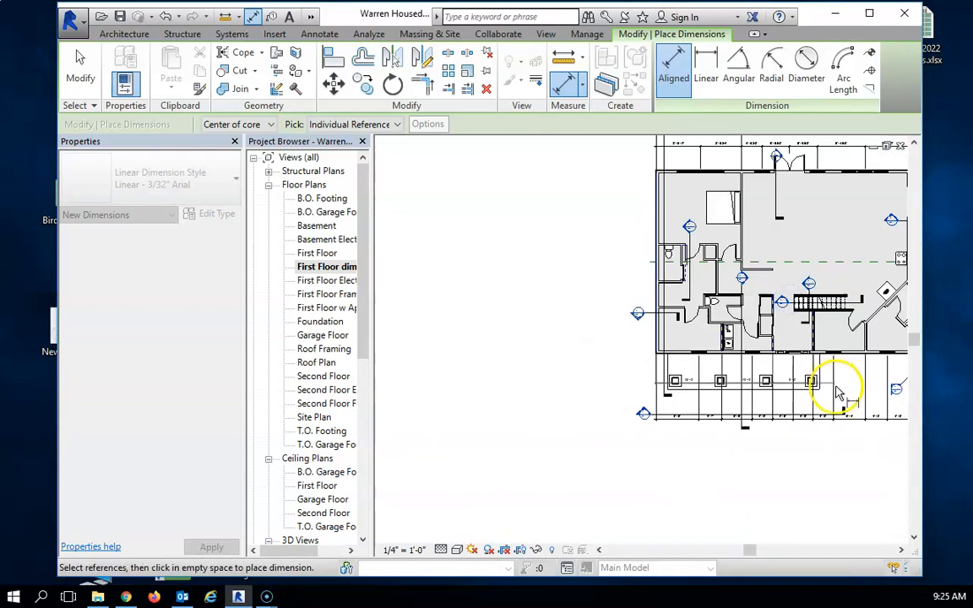
pyautogui.click(867, 353)
# - End the second string at the exterior side wall beside the range with Faces of core and place it outside the first string
pyautogui.scroll(-3, 887, 406)
pyautogui.moveTo(887, 405); pyautogui.dragTo(738, 390, button='middle')
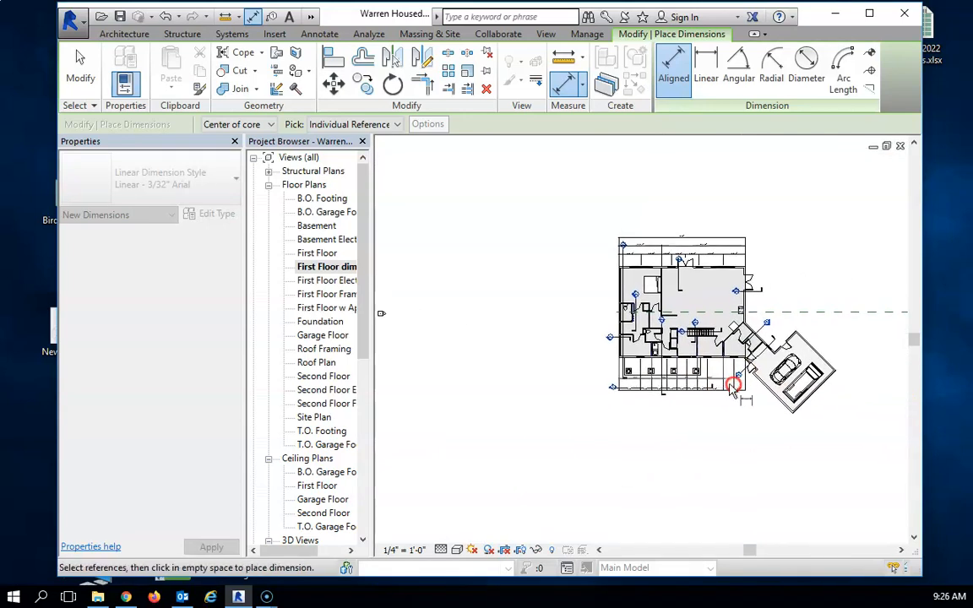
pyautogui.scroll(3, 739, 392)
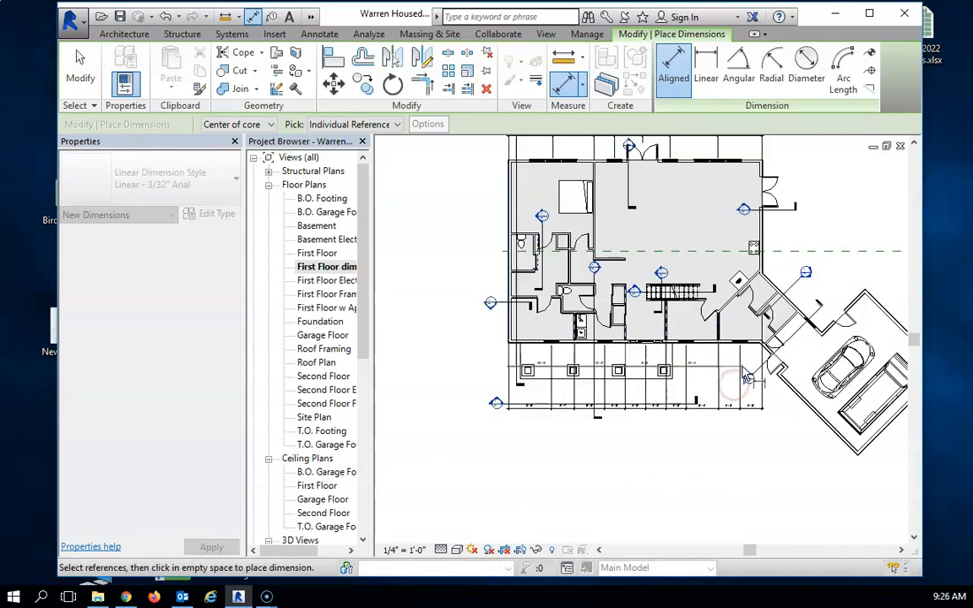
pyautogui.click(220, 125)
pyautogui.click(239, 172)
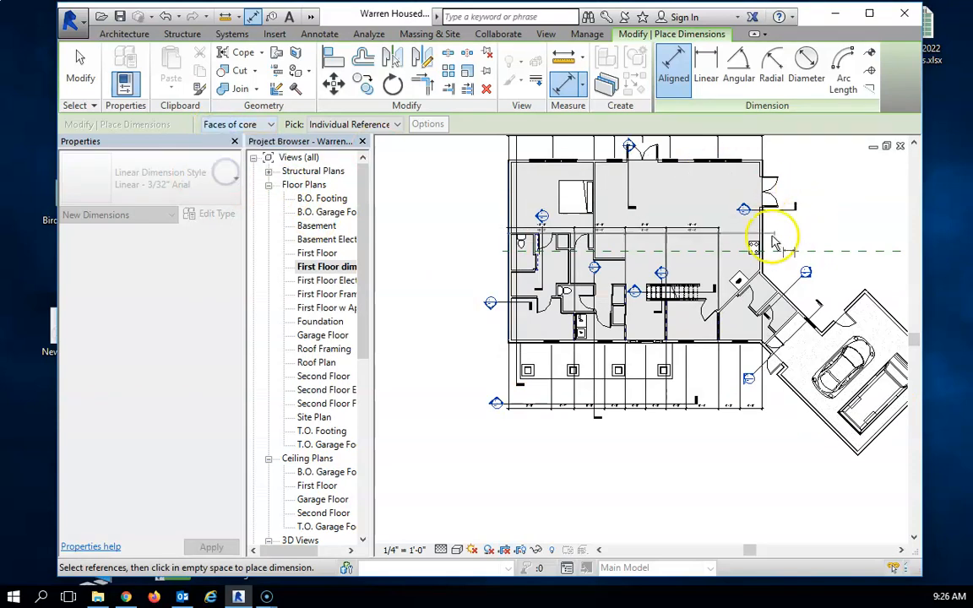
pyautogui.scroll(3, 765, 288)
pyautogui.scroll(4, 755, 296)
pyautogui.click(743, 217)
pyautogui.scroll(-4, 724, 372)
pyautogui.scroll(-1, 707, 443)
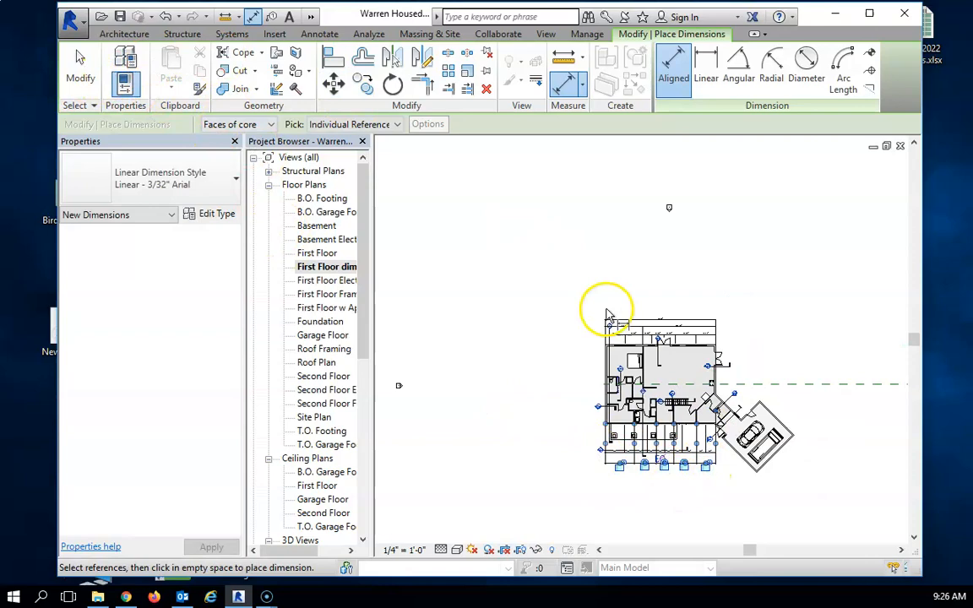
# - Add an overall aligned dimension between the two exterior side walls' core faces and place it outside the other porch-side strings
pyautogui.scroll(5, 605, 315)
pyautogui.scroll(1, 713, 449)
pyautogui.moveTo(711, 451); pyautogui.dragTo(588, 242, button='middle')
pyautogui.scroll(4, 539, 314)
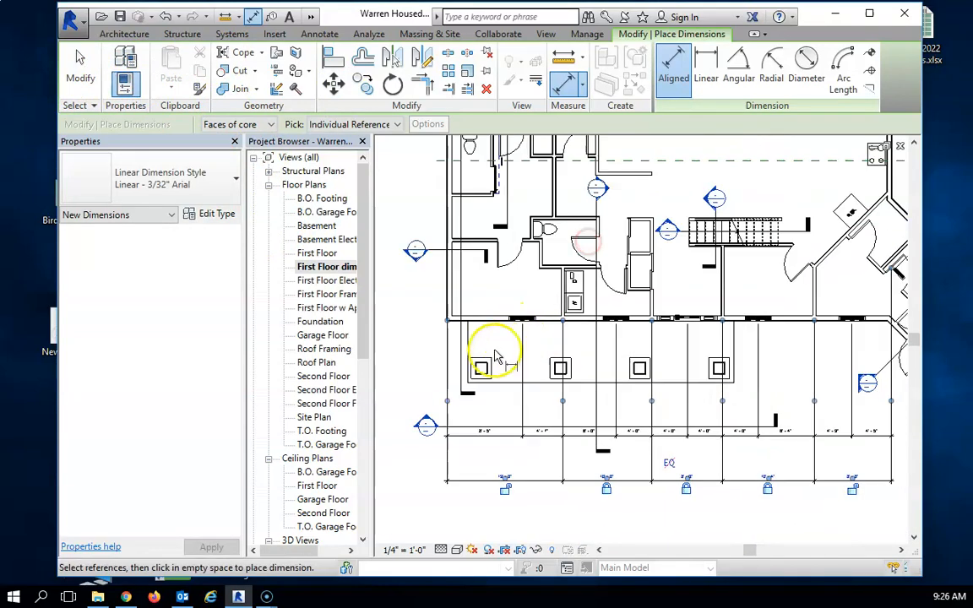
pyautogui.scroll(2, 497, 357)
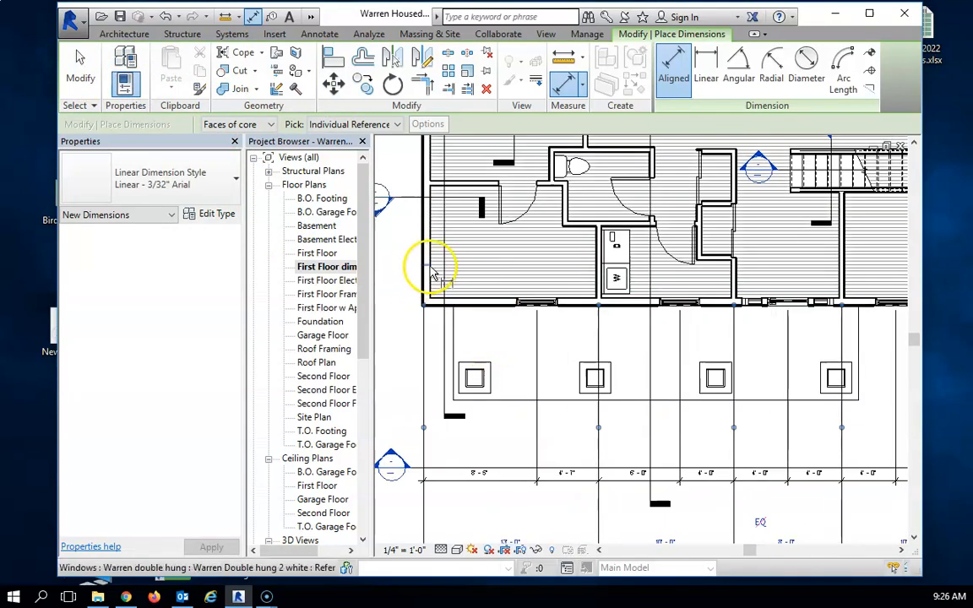
pyautogui.scroll(-1, 421, 269)
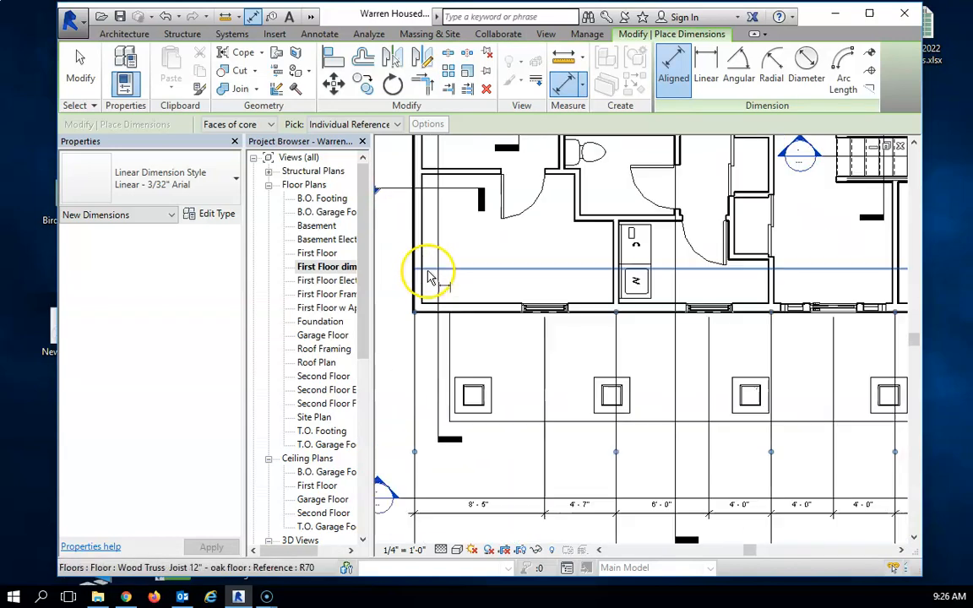
pyautogui.scroll(2, 427, 277)
pyautogui.click(413, 293)
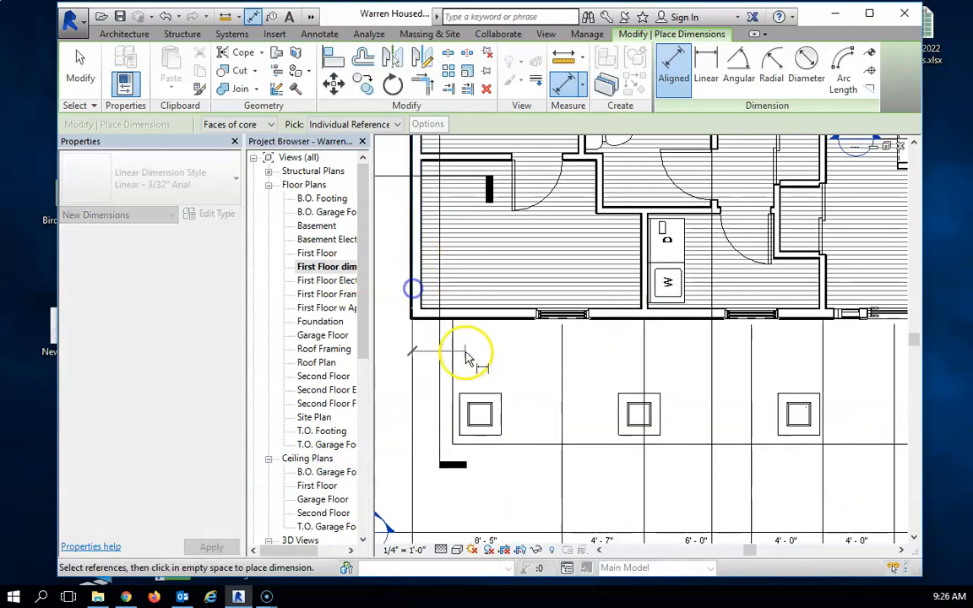
pyautogui.scroll(-4, 506, 355)
pyautogui.click(793, 228)
pyautogui.click(724, 475)
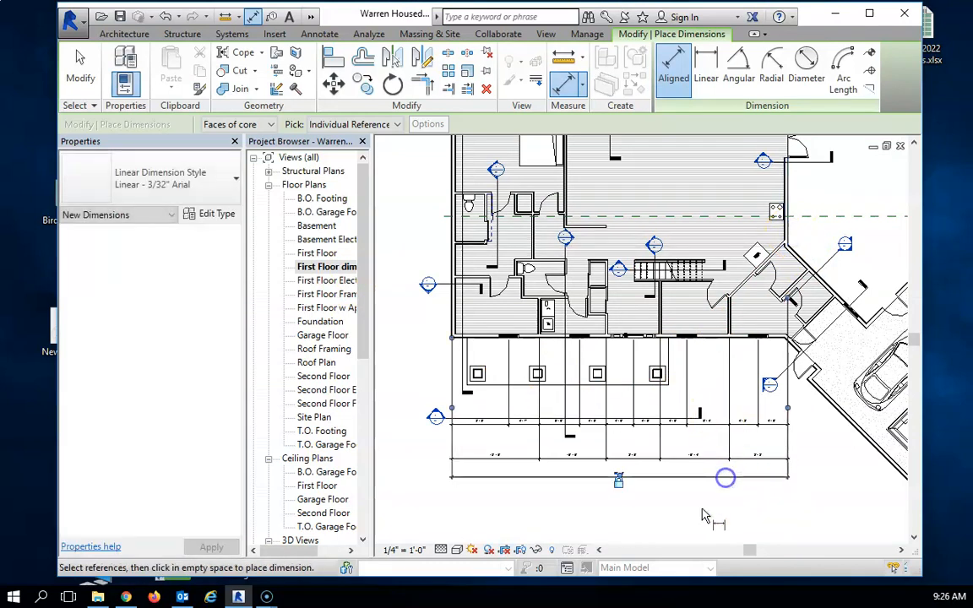
# - Move the overall, partition and opening strings on the porch side farther out from the house, keeping them spaced apart
pyautogui.scroll(-2, 591, 432)
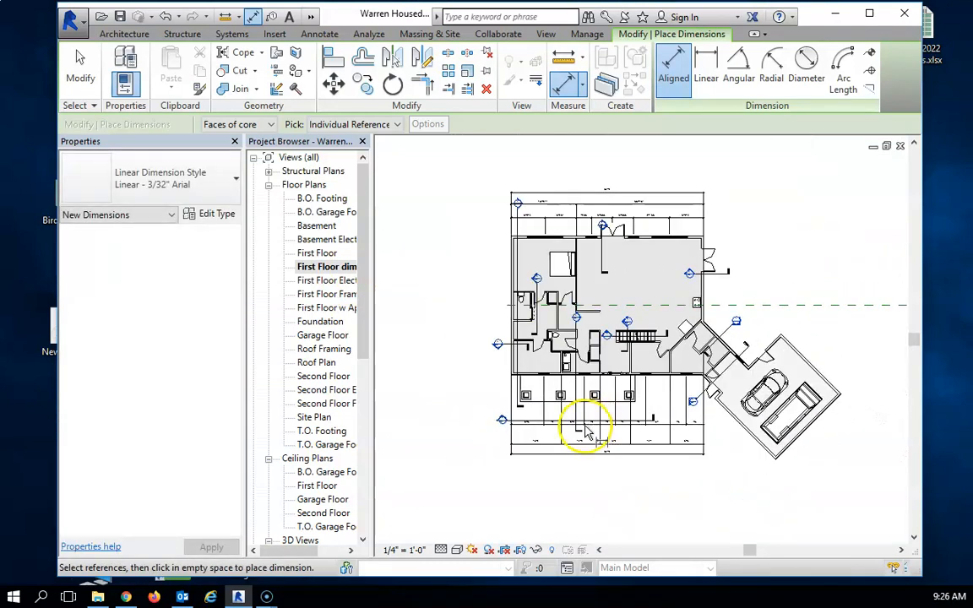
pyautogui.moveTo(589, 434); pyautogui.dragTo(603, 409, button='middle')
pyautogui.scroll(2, 551, 350)
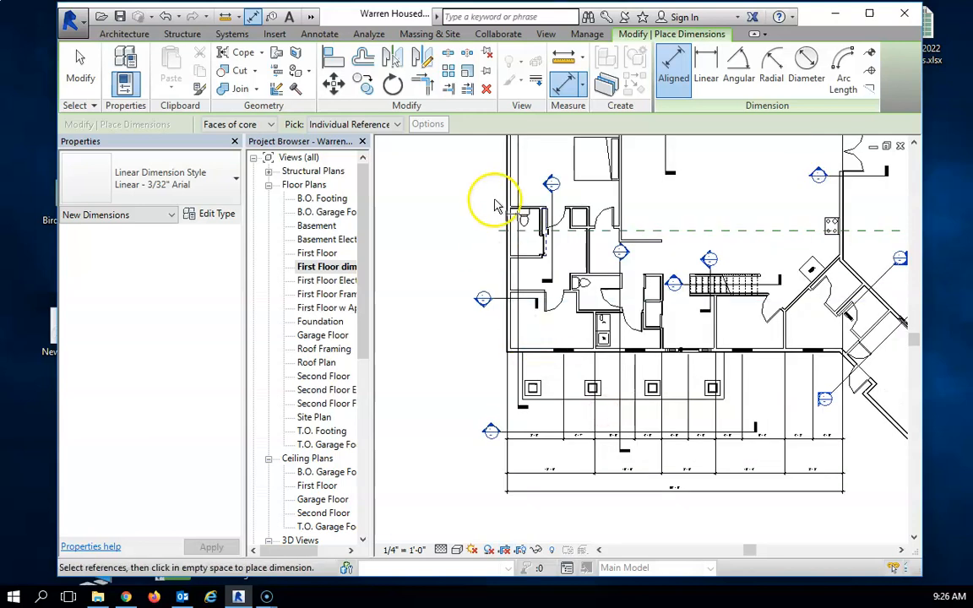
pyautogui.scroll(-2, 719, 359)
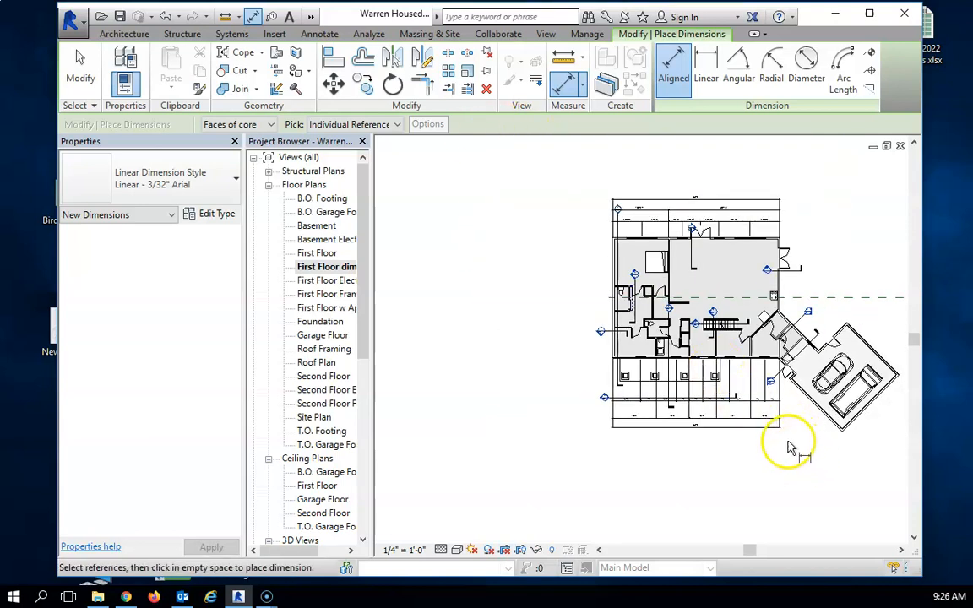
pyautogui.scroll(2, 788, 448)
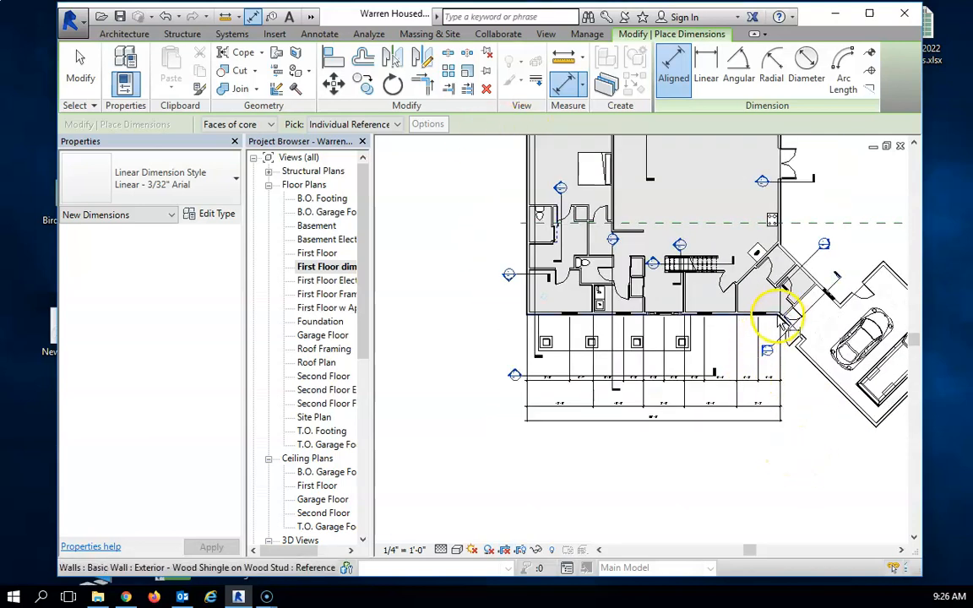
pyautogui.scroll(-1, 804, 391)
pyautogui.scroll(3, 802, 393)
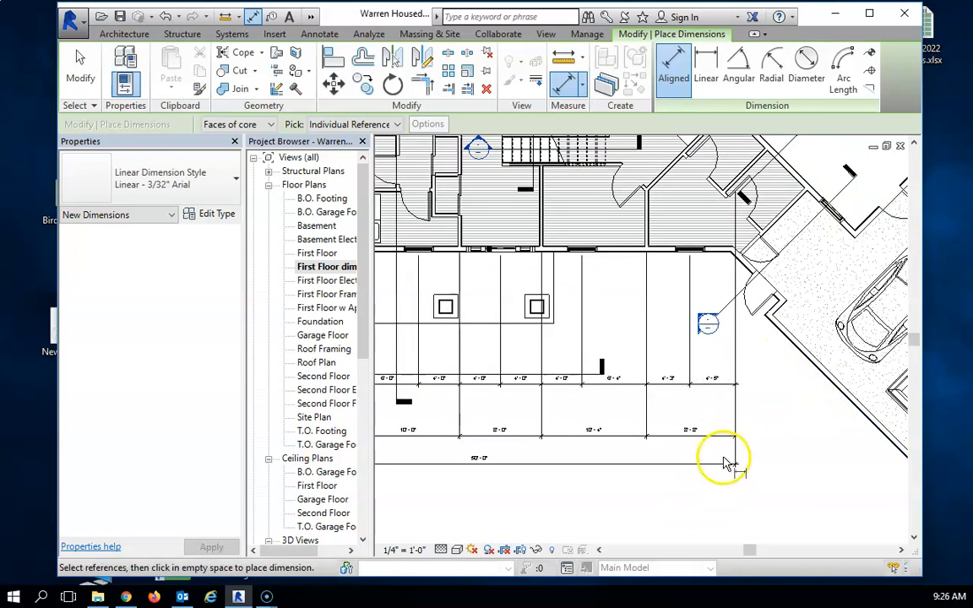
pyautogui.click(80, 66)
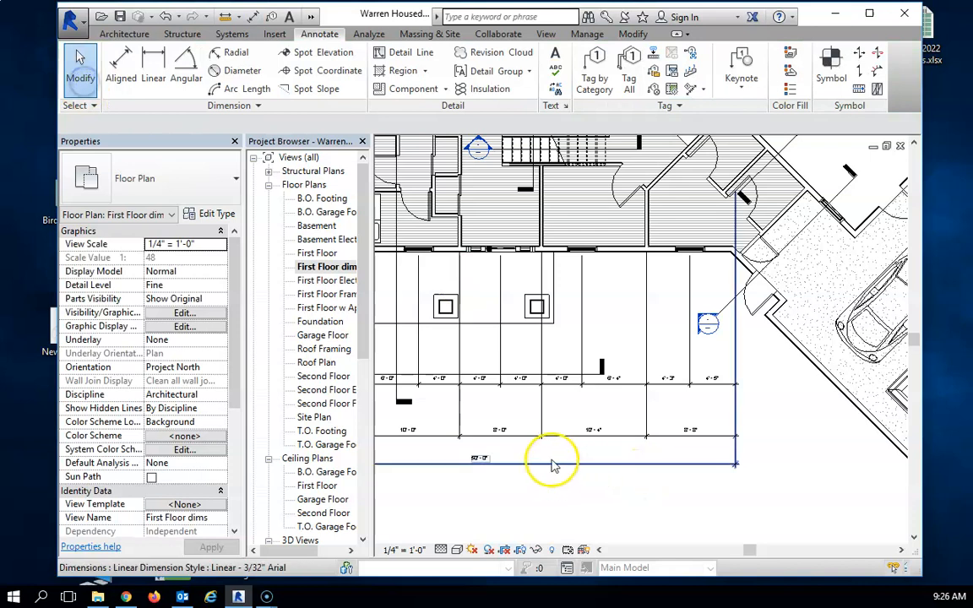
pyautogui.moveTo(553, 465); pyautogui.dragTo(537, 525)
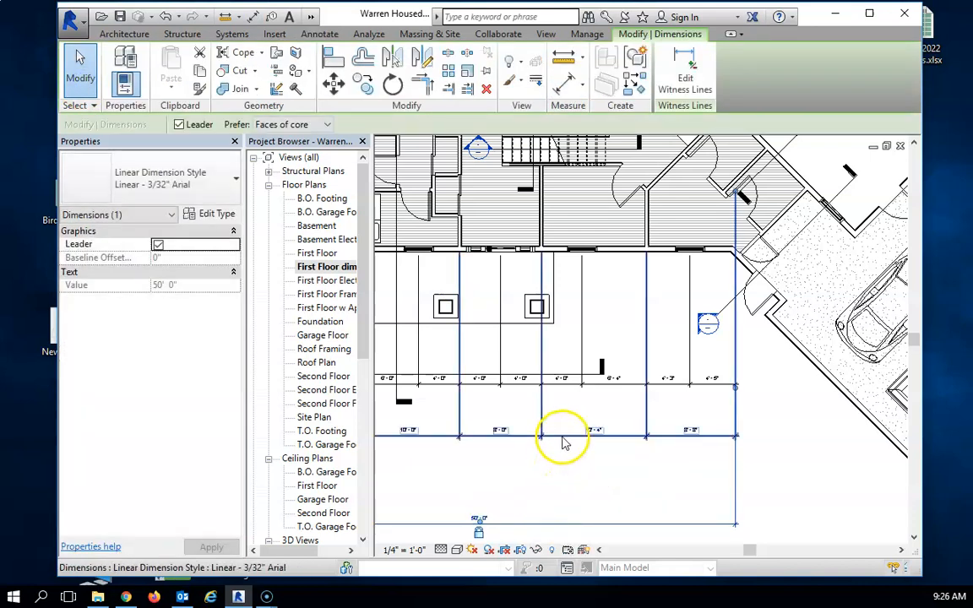
pyautogui.moveTo(558, 437); pyautogui.dragTo(554, 484)
pyautogui.moveTo(580, 385); pyautogui.dragTo(572, 443)
pyautogui.click(798, 435)
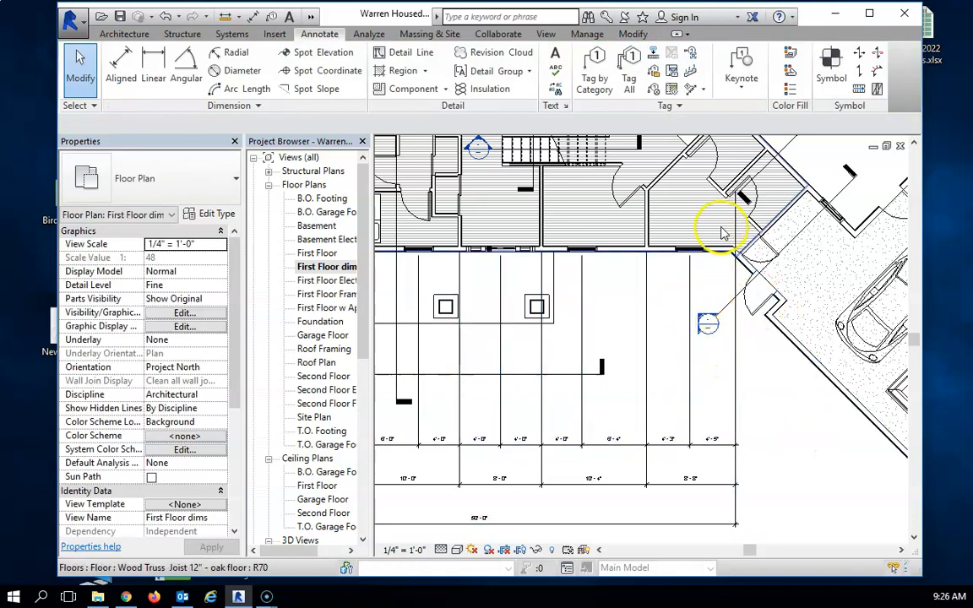
# - Start an aligned string along the angled garage wall, from the garage's outer corner to the short wall return and the entry door's center
pyautogui.scroll(-3, 910, 467)
pyautogui.scroll(2, 832, 465)
pyautogui.scroll(-2, 815, 476)
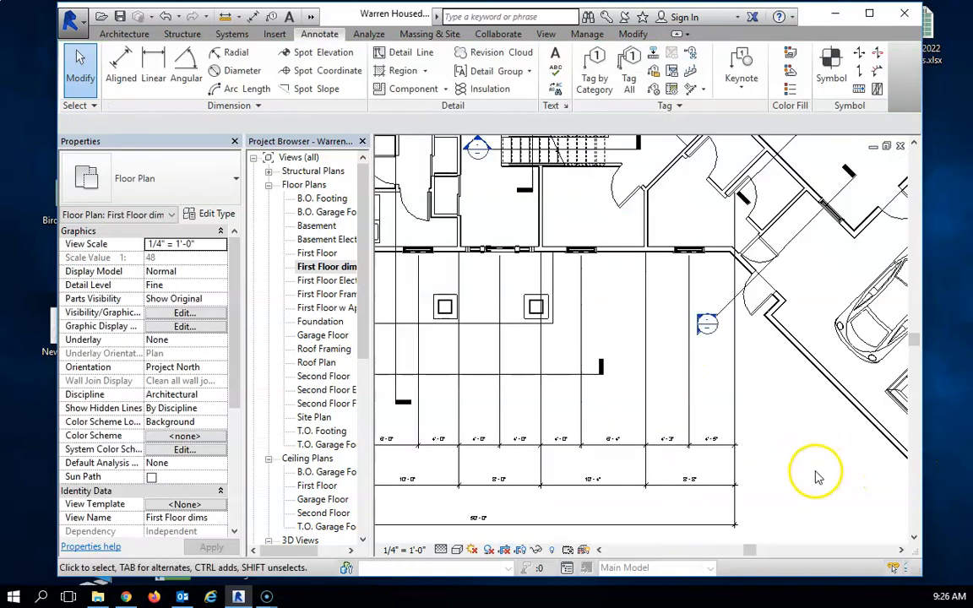
pyautogui.moveTo(814, 476); pyautogui.dragTo(730, 403, button='middle')
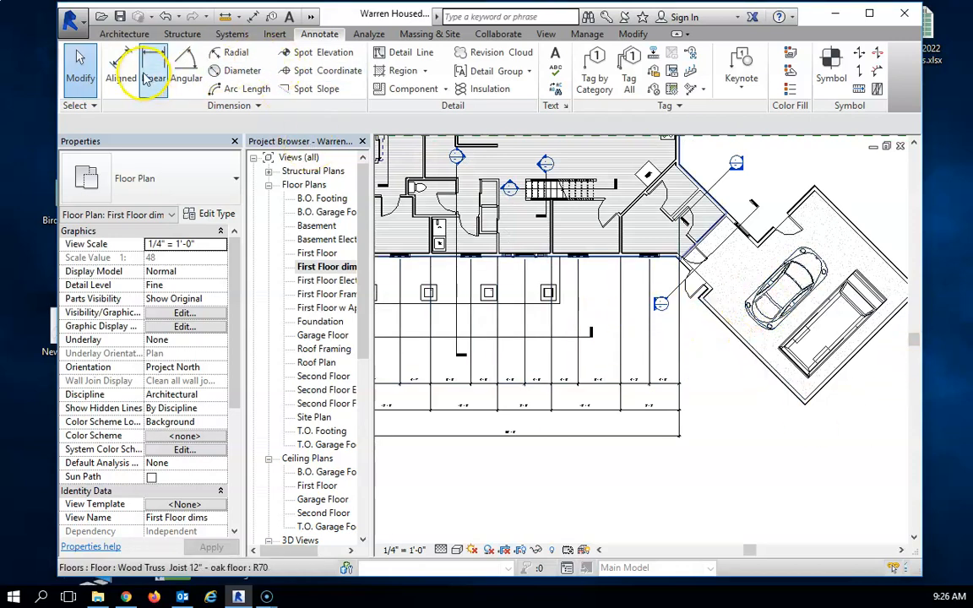
pyautogui.click(111, 68)
pyautogui.scroll(-3, 695, 293)
pyautogui.scroll(4, 782, 434)
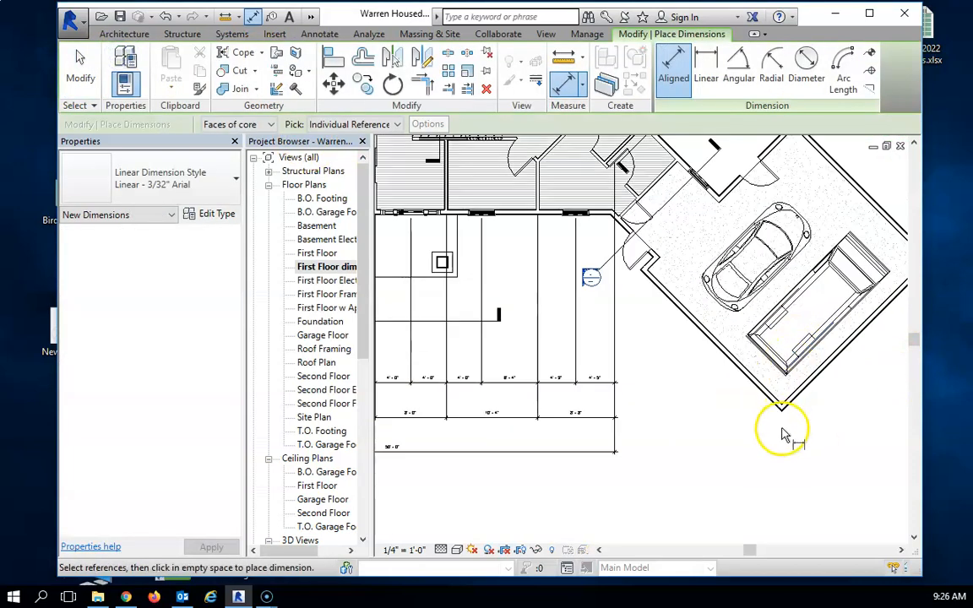
pyautogui.click(797, 409)
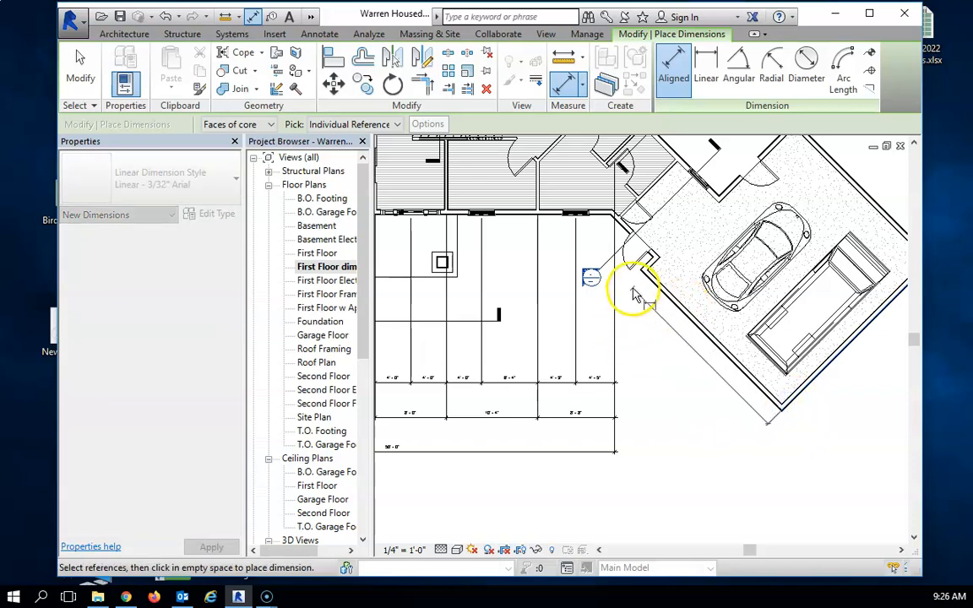
pyautogui.scroll(4, 635, 295)
pyautogui.click(650, 245)
pyautogui.scroll(-3, 637, 181)
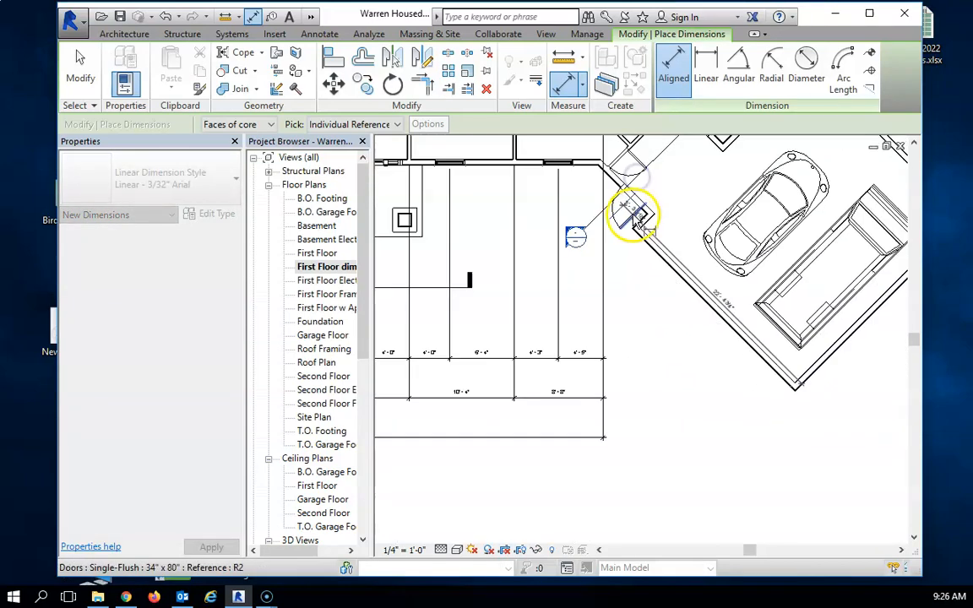
# - End the angled string at the corner where the house wall meets the angled wall and place it outside the garage
pyautogui.scroll(3, 638, 236)
pyautogui.moveTo(592, 207); pyautogui.dragTo(733, 333, button='middle')
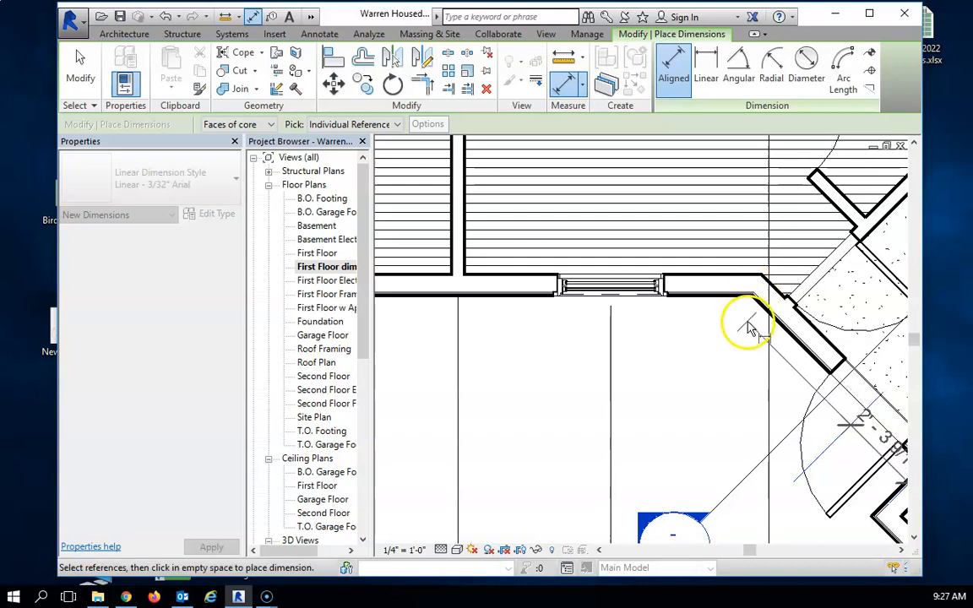
pyautogui.click(754, 294)
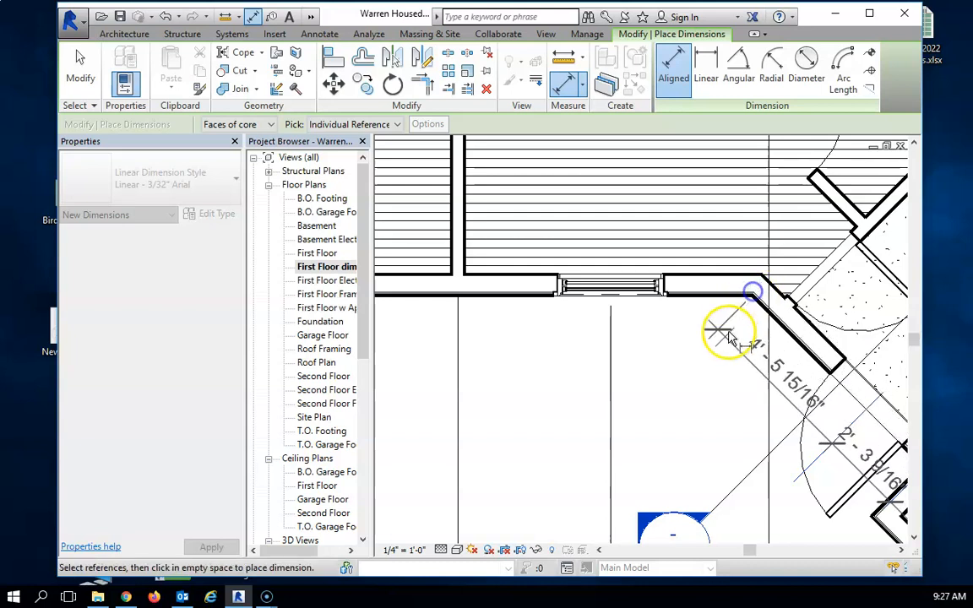
pyautogui.scroll(-3, 698, 403)
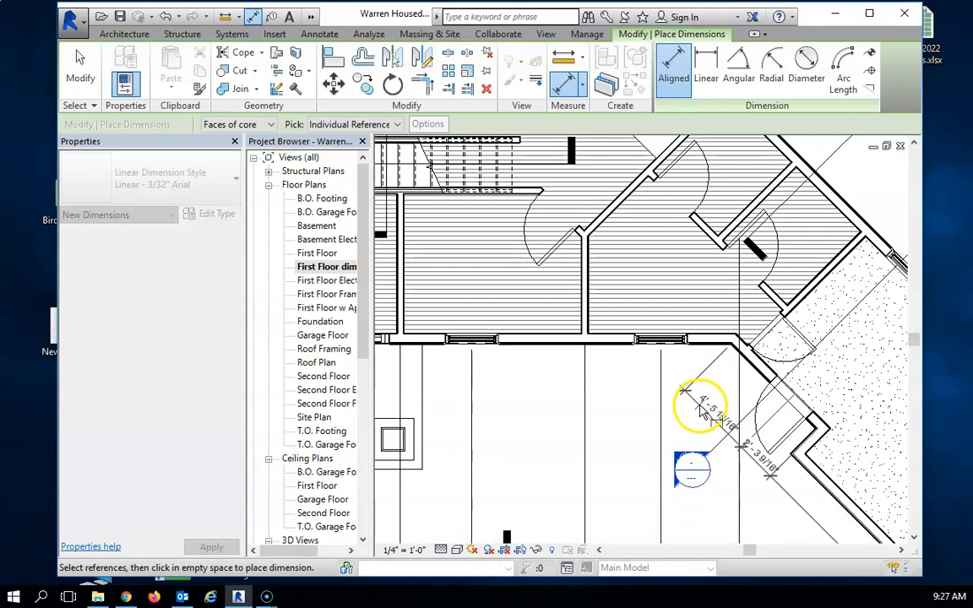
pyautogui.scroll(1, 701, 414)
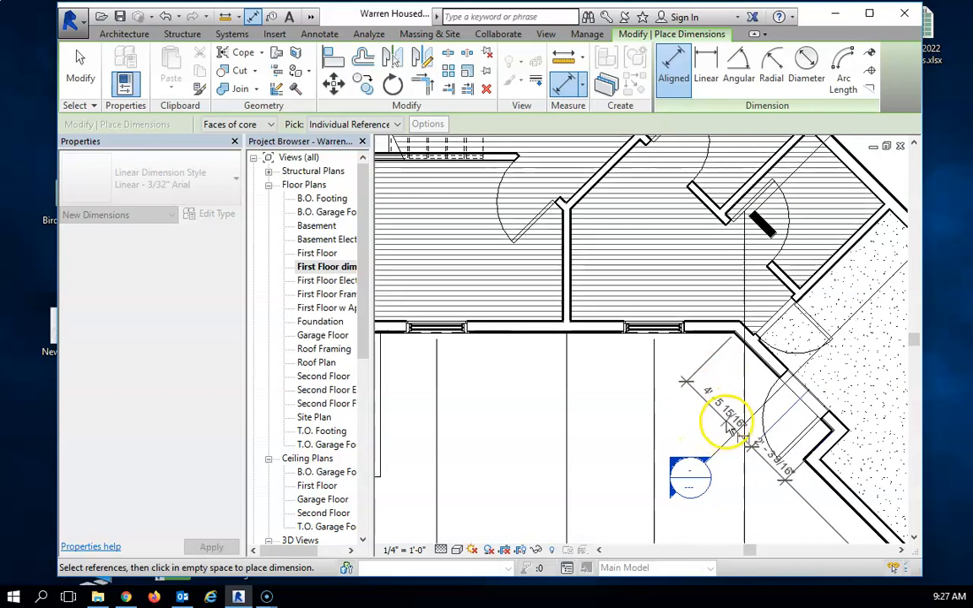
pyautogui.click(727, 423)
pyautogui.scroll(-3, 770, 462)
pyautogui.moveTo(772, 466); pyautogui.dragTo(685, 260, button='middle')
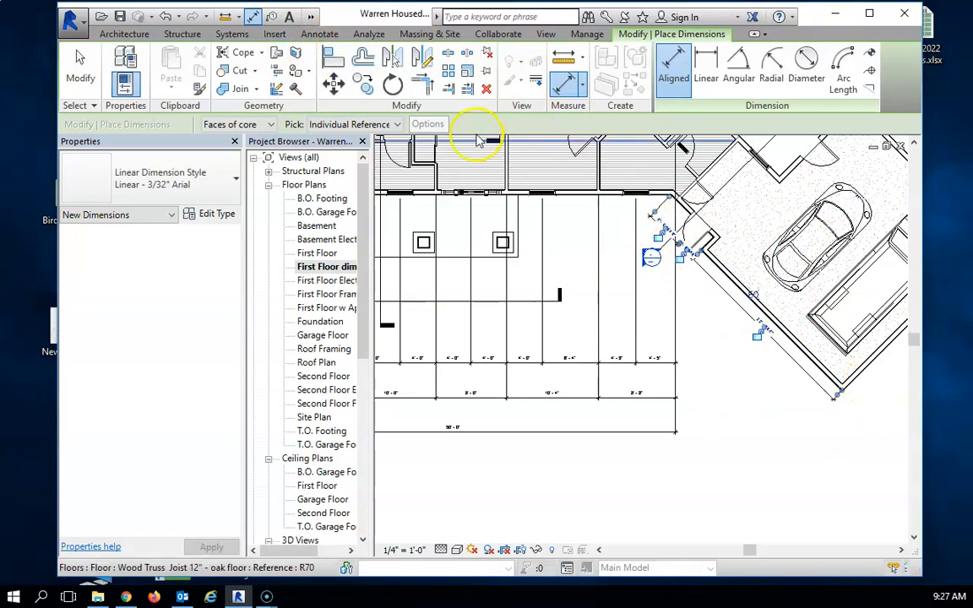
# - Try to add an overall aligned dimension along the angled garage wall, from the garage's outer corner to the corner at the house wall
pyautogui.click(861, 386)
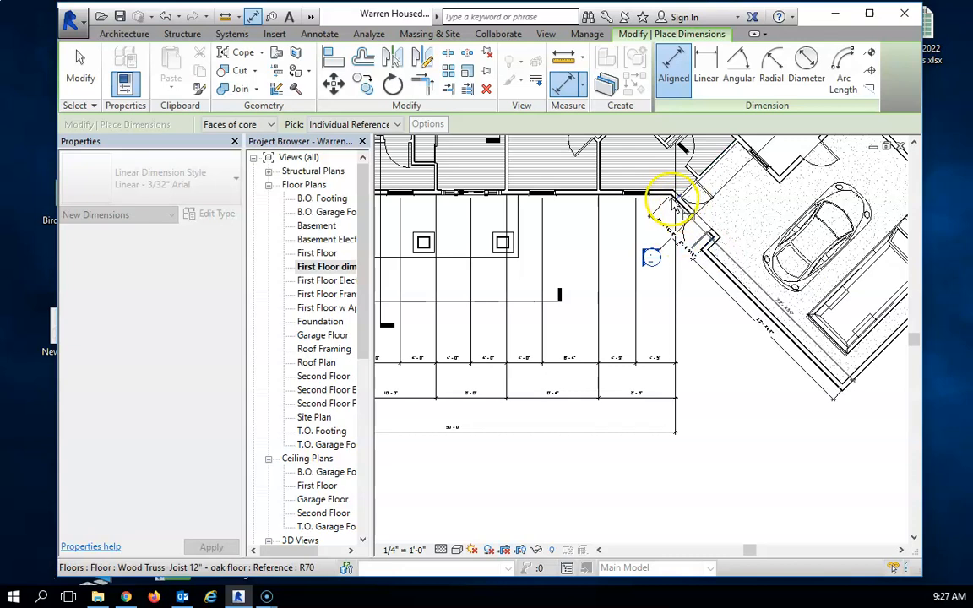
pyautogui.scroll(5, 670, 202)
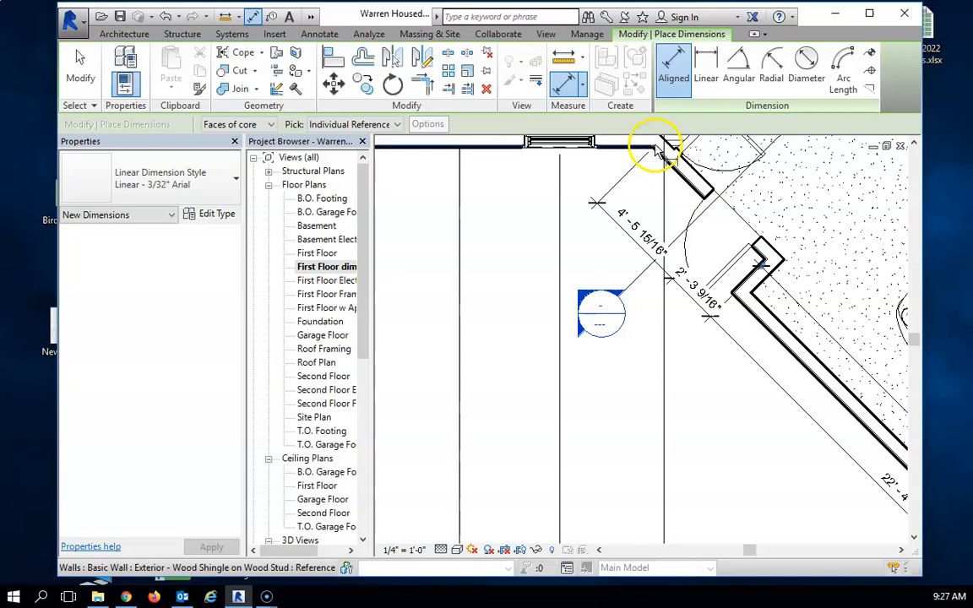
pyautogui.scroll(5, 659, 166)
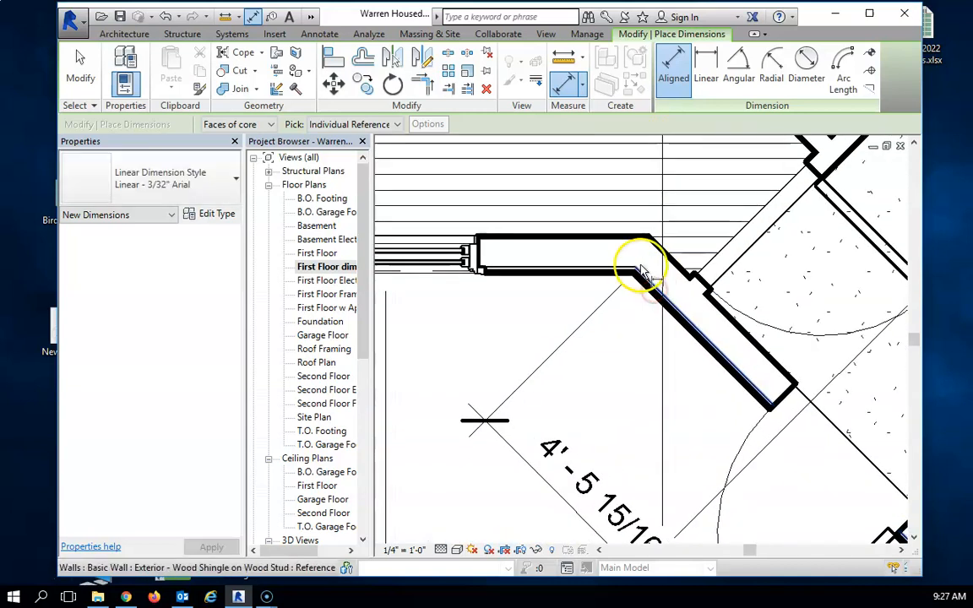
pyautogui.click(640, 275)
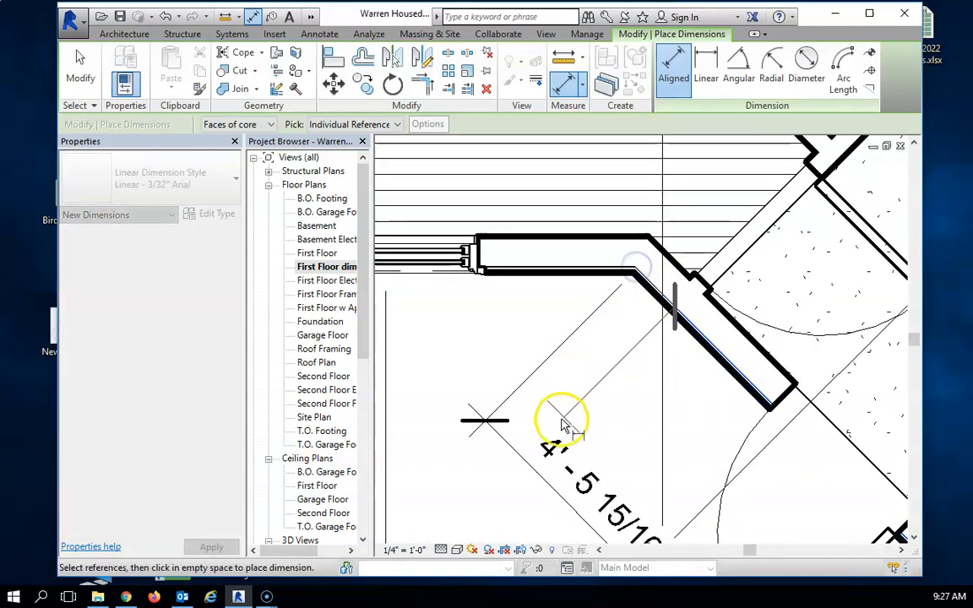
pyautogui.scroll(-8, 606, 363)
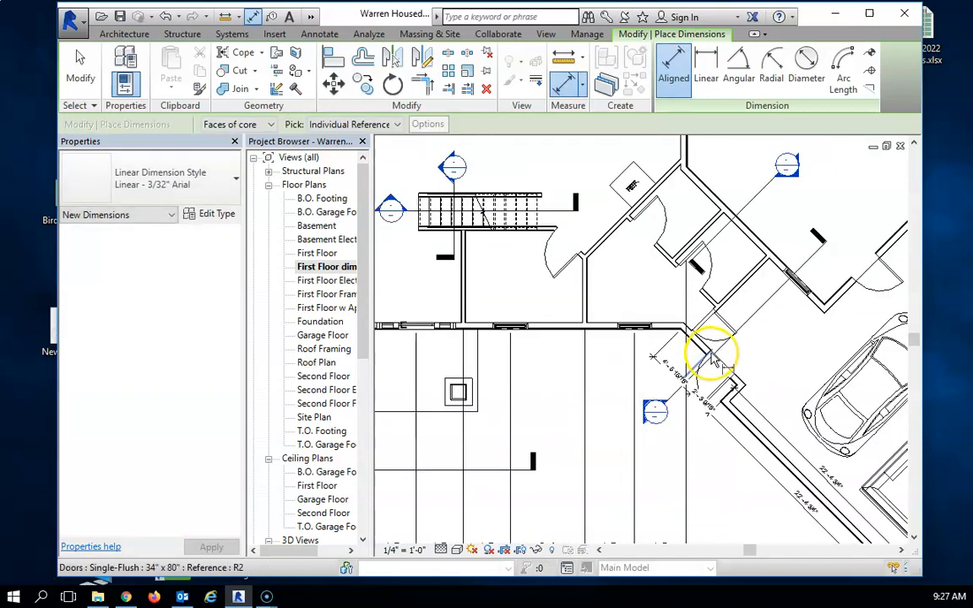
pyautogui.moveTo(669, 513); pyautogui.dragTo(685, 369, button='middle')
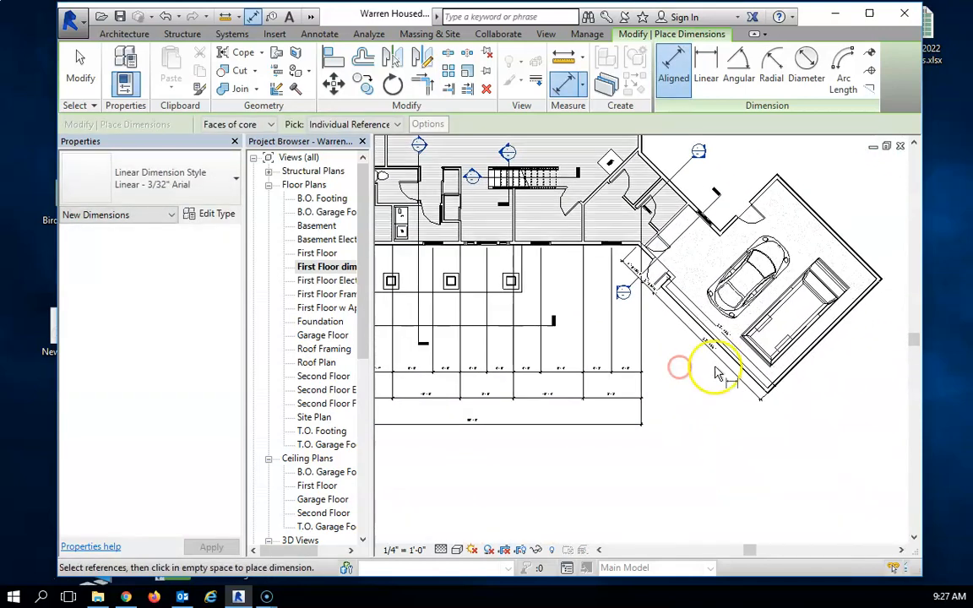
pyautogui.scroll(6, 700, 355)
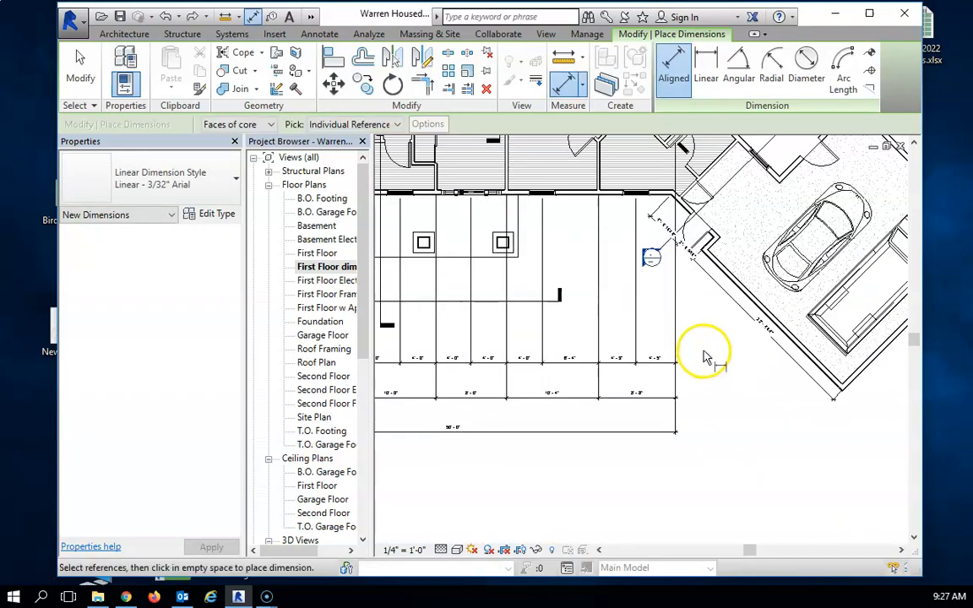
# - Undo the aligned string along the angled garage wall and restore it
pyautogui.scroll(-4, 700, 289)
pyautogui.moveTo(700, 282); pyautogui.dragTo(671, 350, button='middle')
pyautogui.hotkey('ctrl', 'z')
pyautogui.scroll(1, 652, 378)
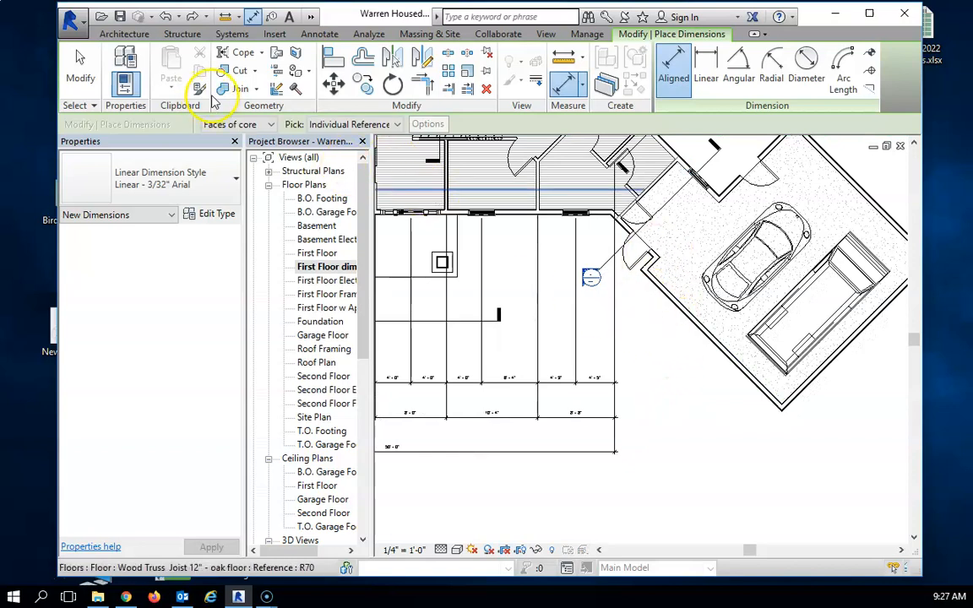
pyautogui.click(193, 17)
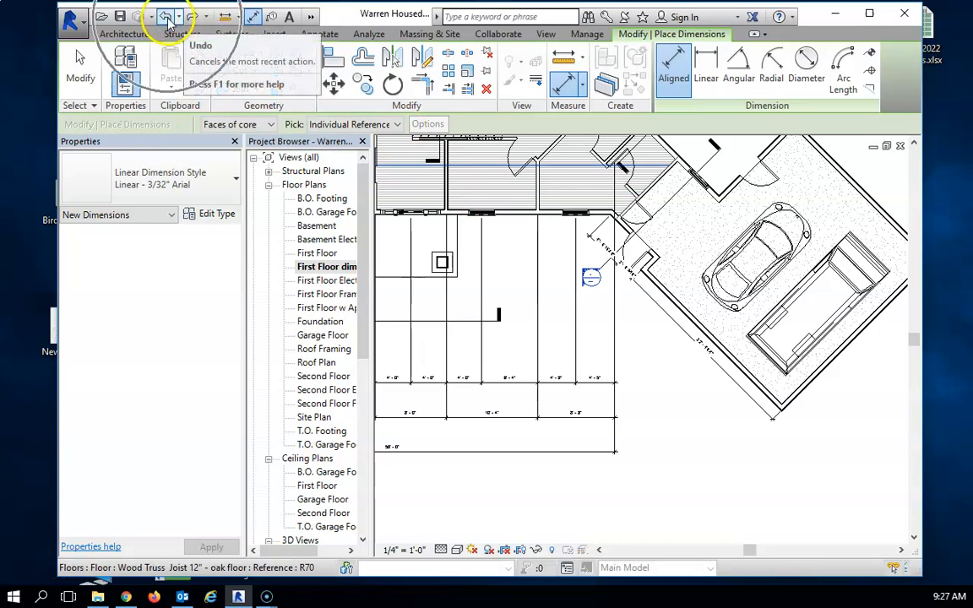
# - Review the dimension strings around the whole plan, checking the angled garage side, the entry corner and the porch side
pyautogui.scroll(1, 662, 316)
pyautogui.scroll(-5, 661, 316)
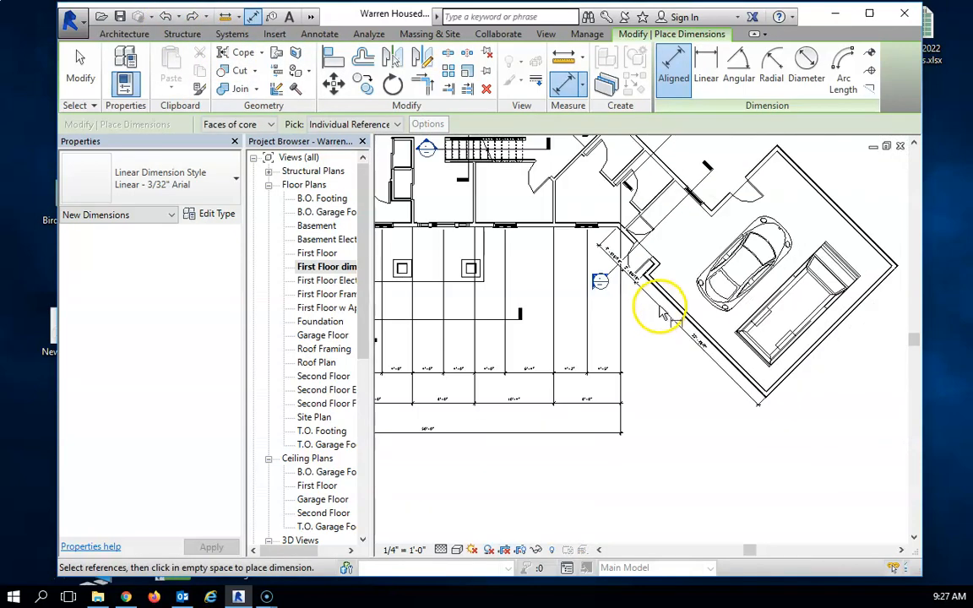
pyautogui.scroll(-1, 648, 321)
pyautogui.moveTo(656, 311); pyautogui.dragTo(726, 380, button='middle')
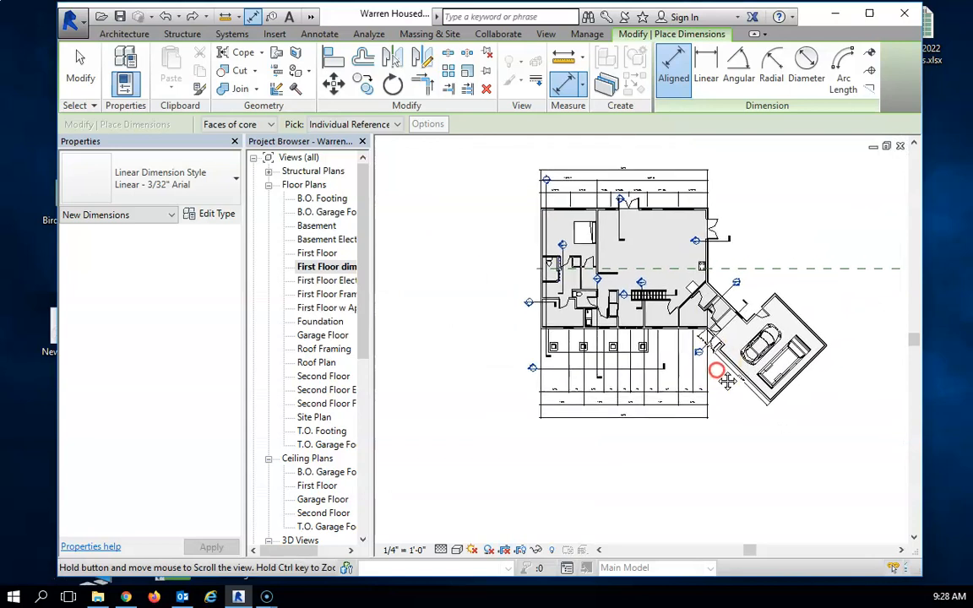
pyautogui.scroll(3, 707, 293)
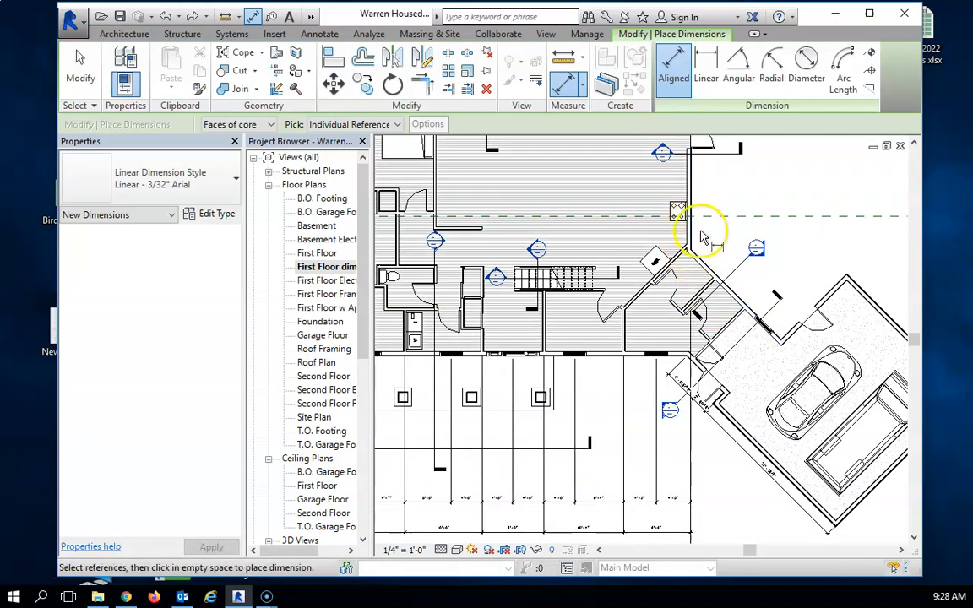
pyautogui.scroll(-2, 712, 249)
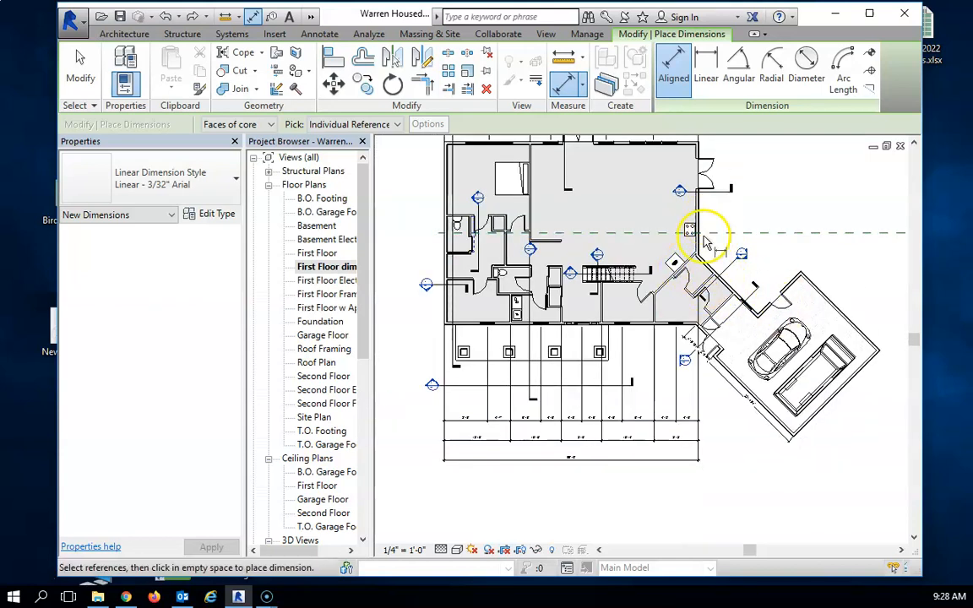
pyautogui.scroll(-3, 720, 330)
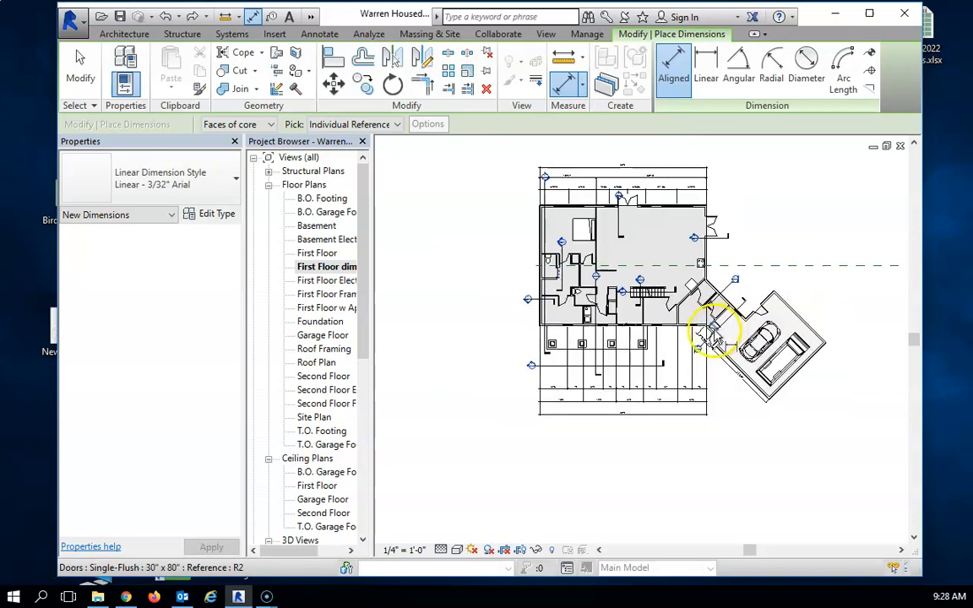
pyautogui.scroll(4, 687, 324)
pyautogui.moveTo(744, 277); pyautogui.dragTo(612, 321, button='middle')
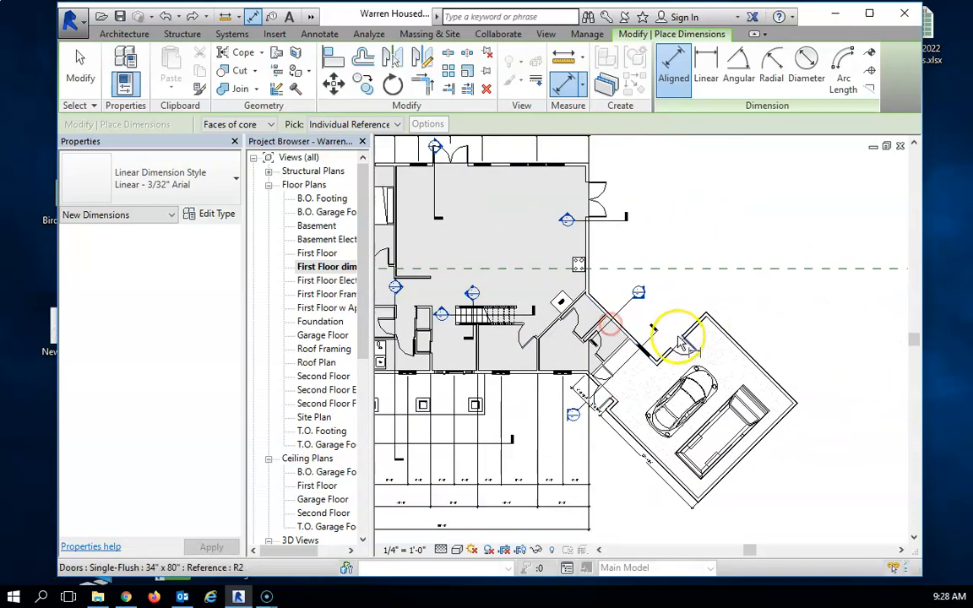
pyautogui.scroll(2, 678, 338)
pyautogui.scroll(-4, 674, 340)
pyautogui.scroll(-1, 676, 343)
pyautogui.moveTo(675, 342); pyautogui.dragTo(735, 375, button='middle')
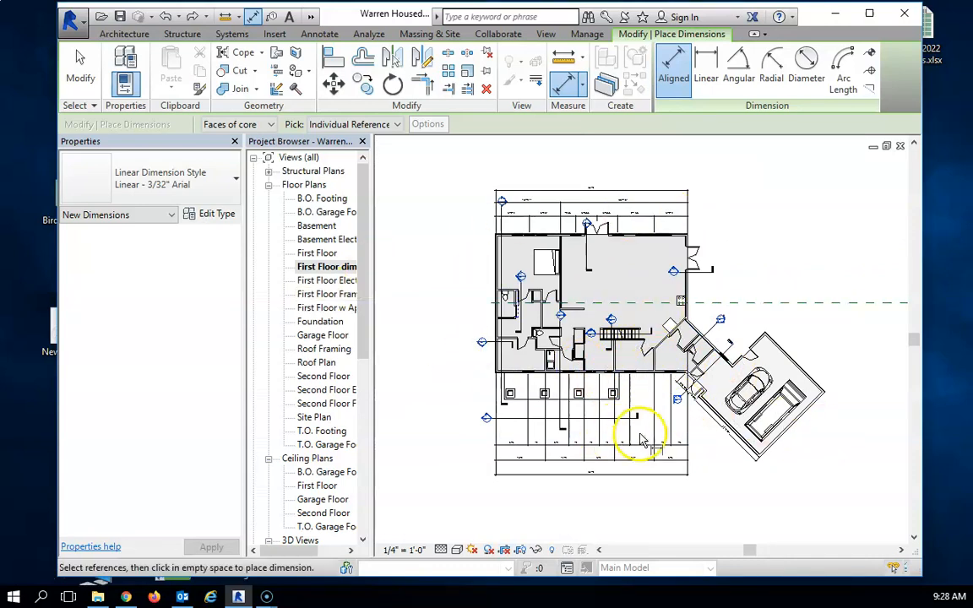
pyautogui.scroll(-1, 681, 456)
pyautogui.scroll(1, 625, 456)
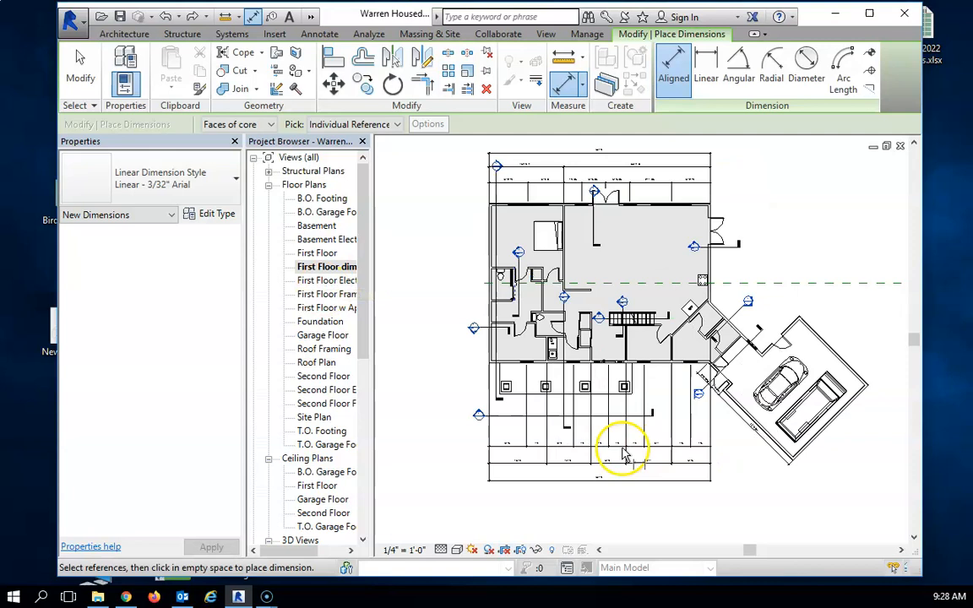
pyautogui.scroll(2, 564, 359)
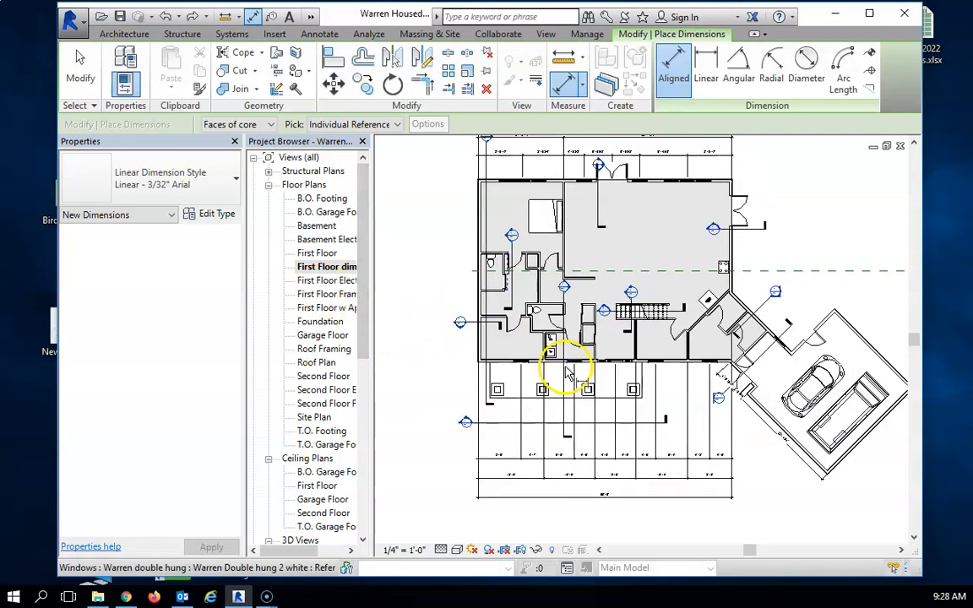
pyautogui.scroll(-3, 625, 300)
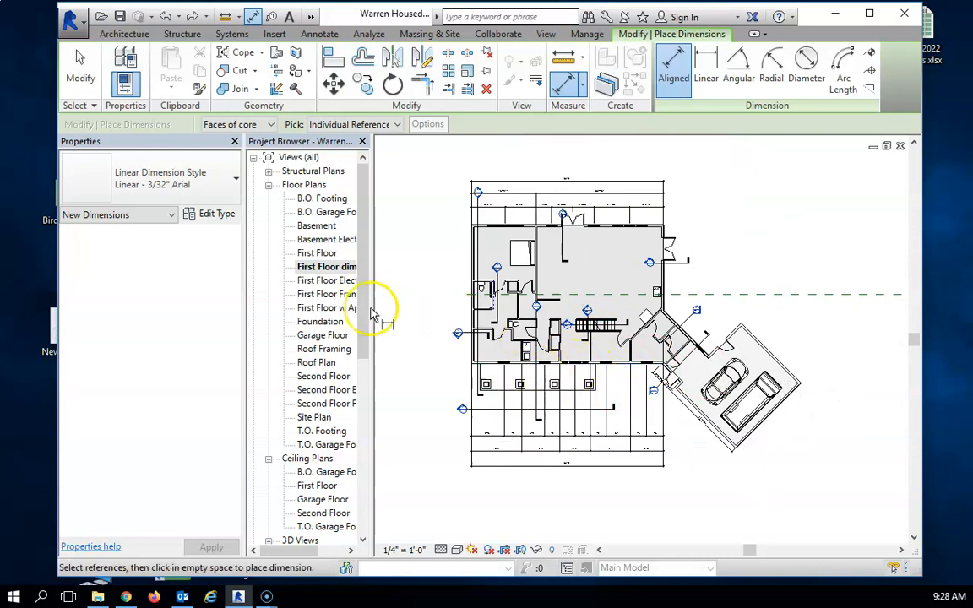
# - Duplicate the First Floor plan view without its dimensions
pyautogui.click(323, 255)
pyautogui.rightClick(319, 255)
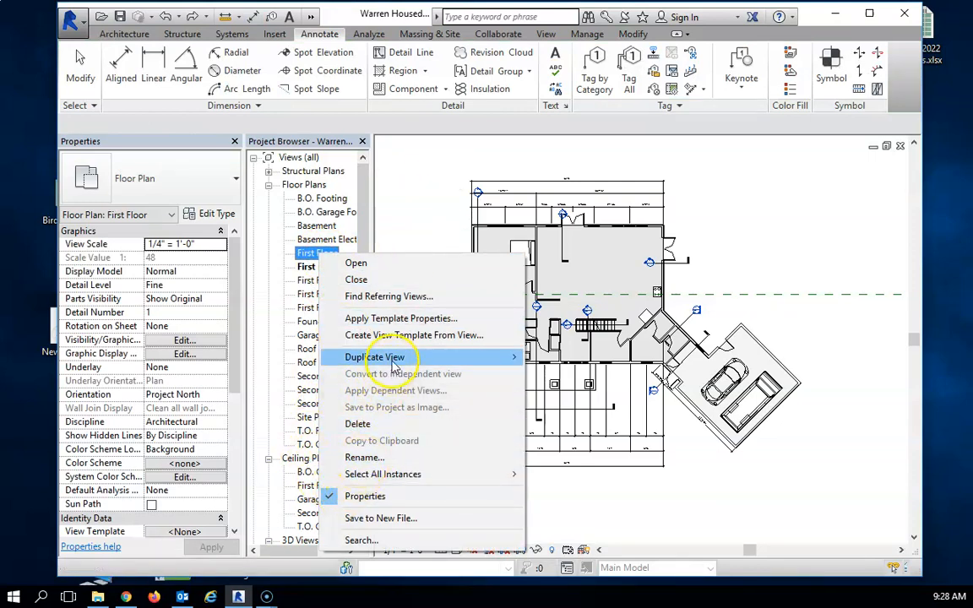
pyautogui.moveTo(393, 359)
pyautogui.click(565, 354)
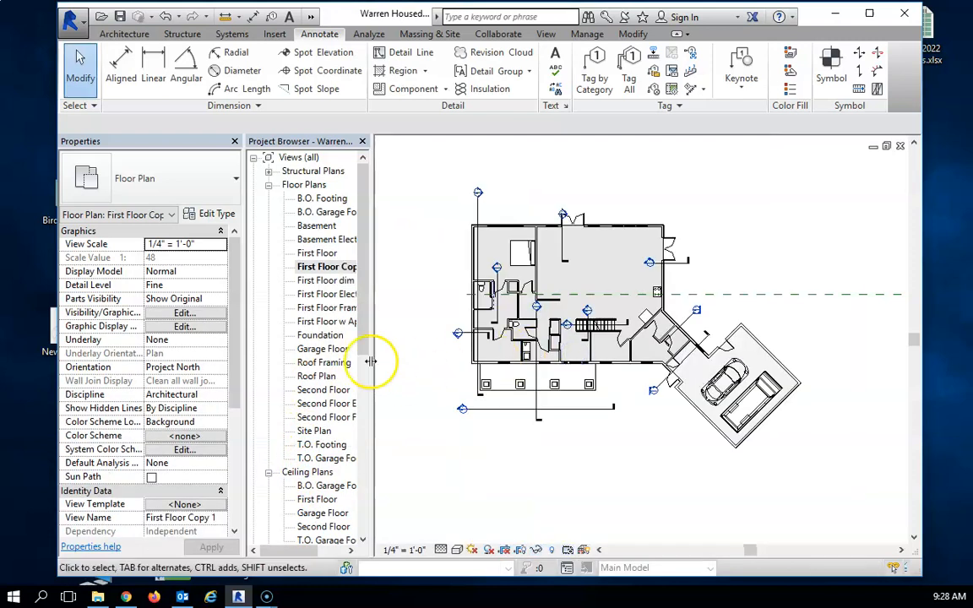
# - Rename the new copy of the First Floor view to "First Floor porch dims"
pyautogui.click(349, 267)
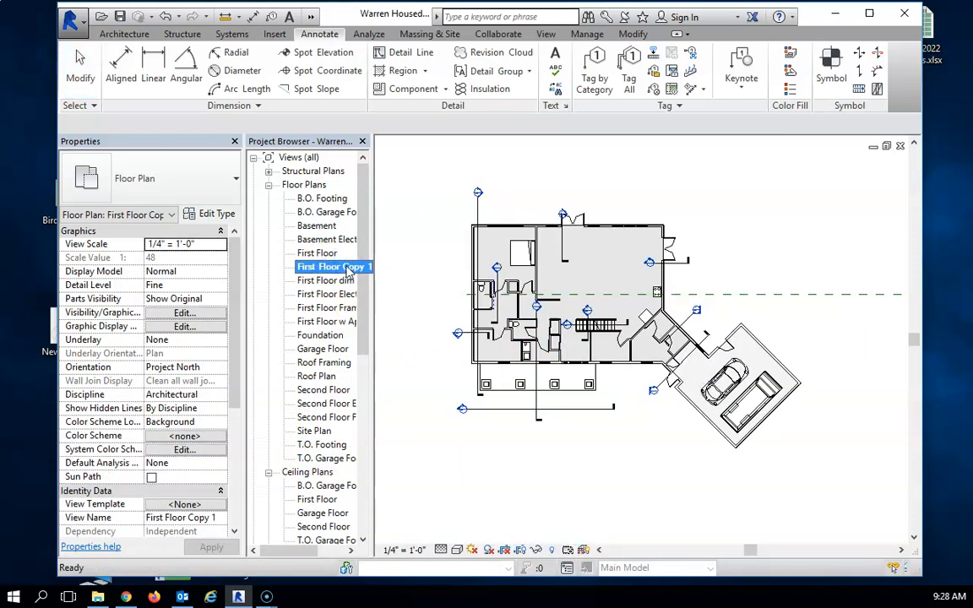
pyautogui.rightClick(347, 271)
pyautogui.click(394, 466)
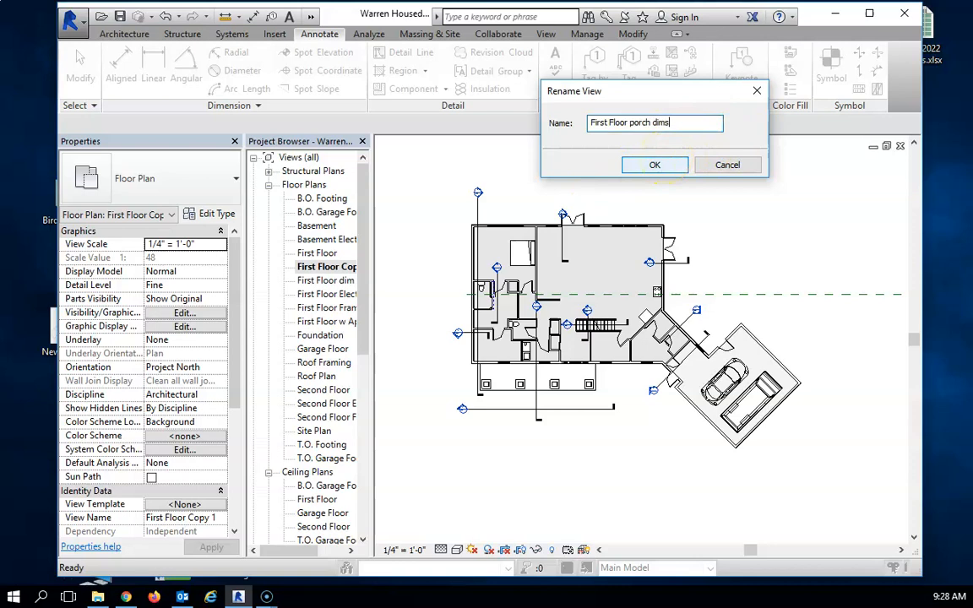
pyautogui.click(657, 166)
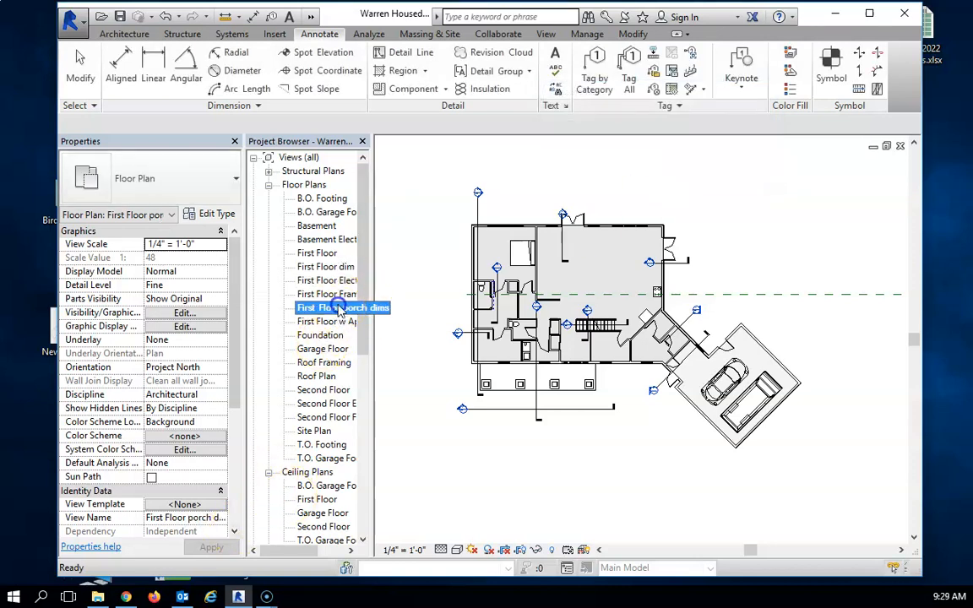
# - Start an aligned dimension string at the core face of the exterior side wall beside the porch
pyautogui.scroll(-2, 466, 358)
pyautogui.scroll(8, 521, 402)
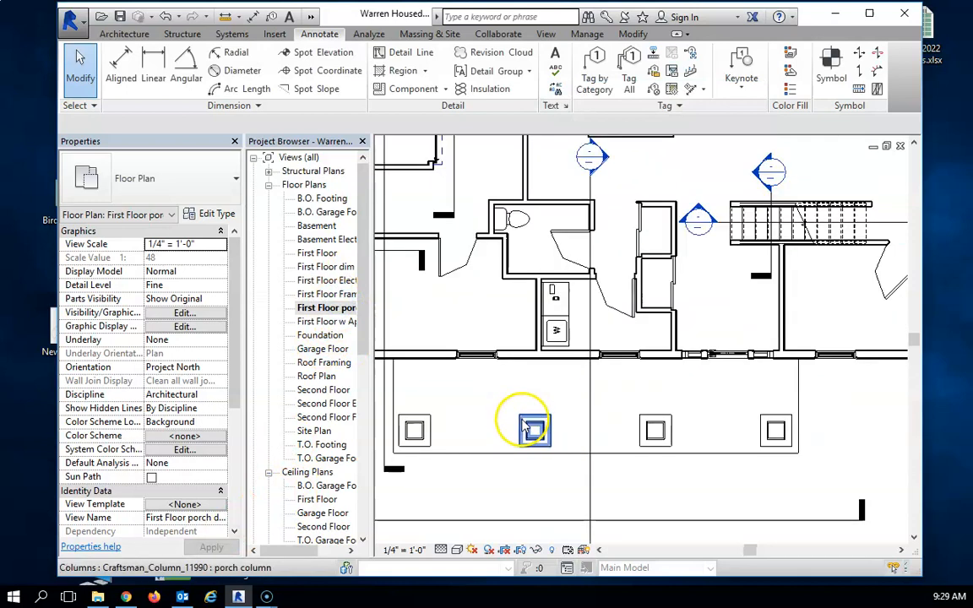
pyautogui.moveTo(616, 374); pyautogui.dragTo(613, 368, button='middle')
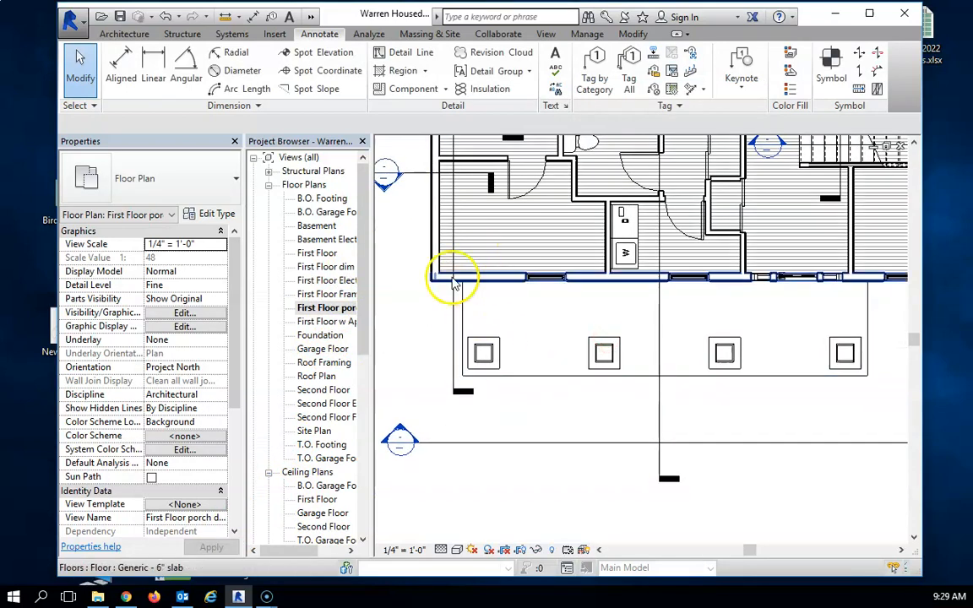
pyautogui.scroll(3, 499, 363)
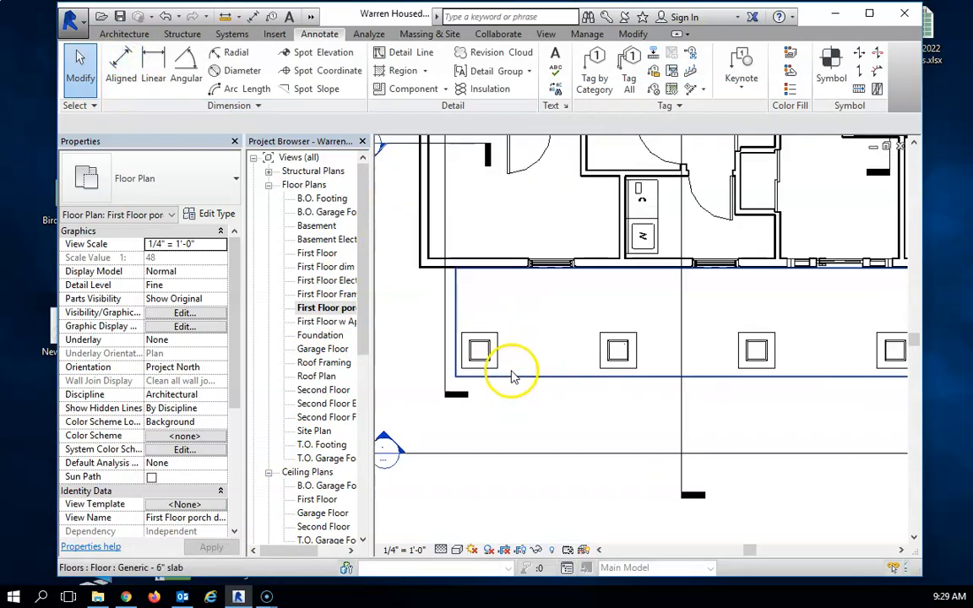
pyautogui.scroll(-4, 502, 332)
pyautogui.scroll(2, 401, 247)
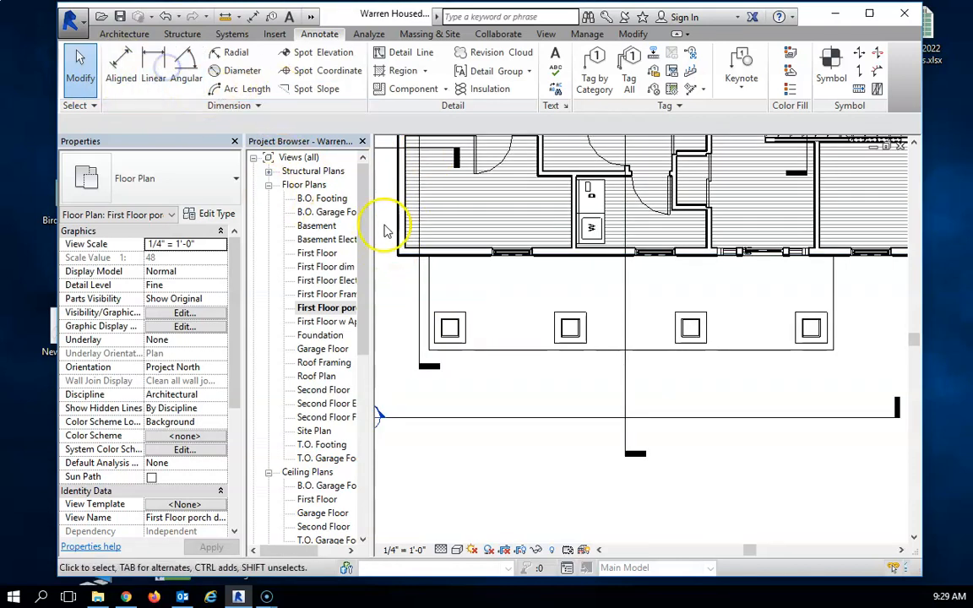
pyautogui.click(397, 224)
pyautogui.scroll(-2, 407, 347)
pyautogui.scroll(3, 407, 326)
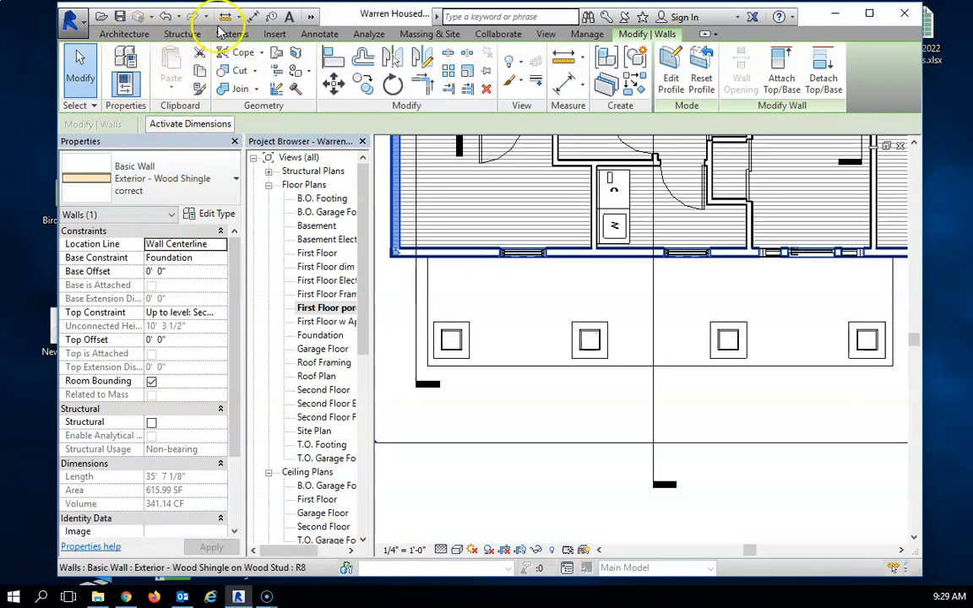
pyautogui.click(328, 34)
pyautogui.click(123, 59)
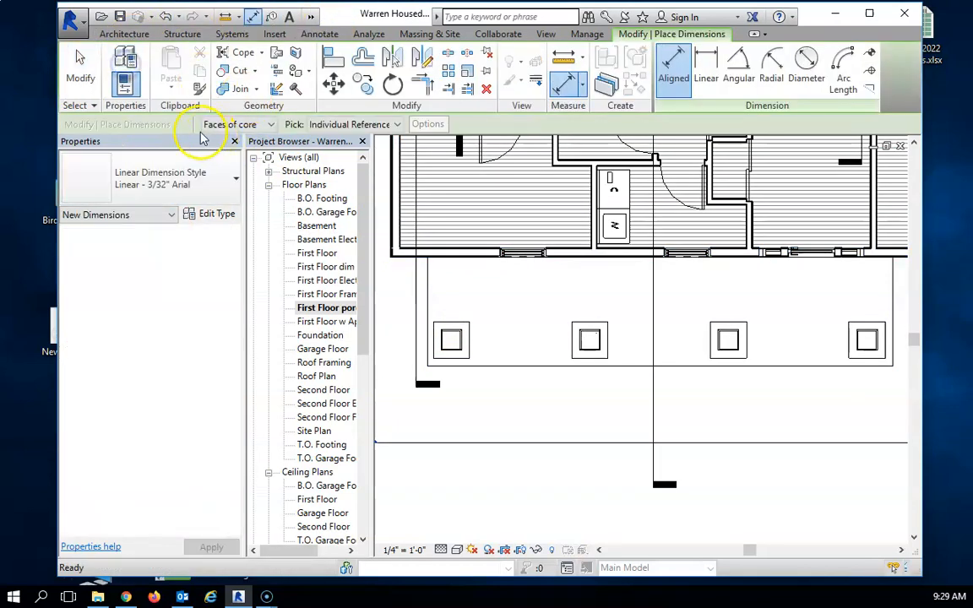
pyautogui.click(394, 239)
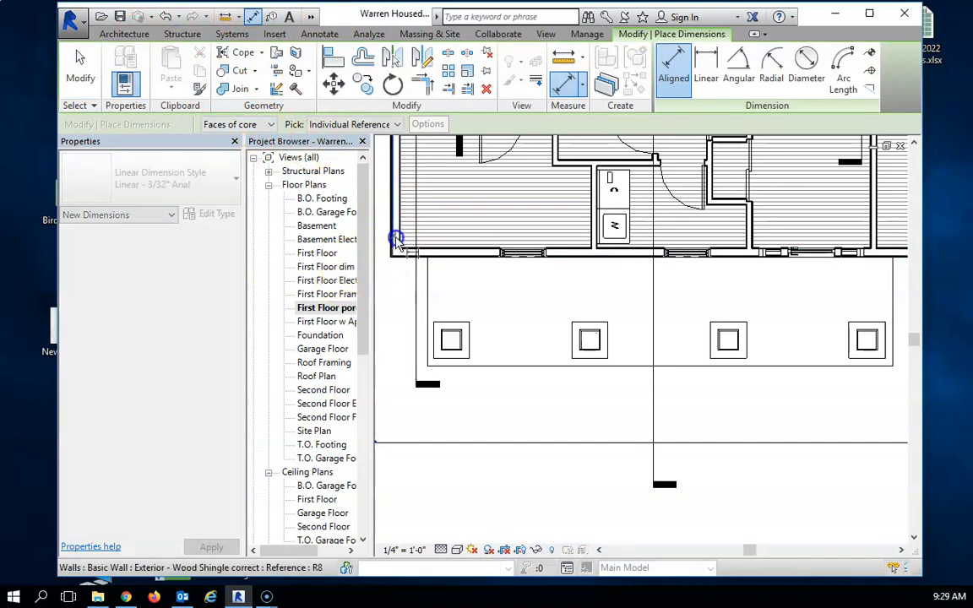
# - Continue the string through the near porch slab edge and the four column centers to the far slab edge, and place it outside the porch
pyautogui.click(454, 339)
pyautogui.click(591, 345)
pyautogui.click(728, 343)
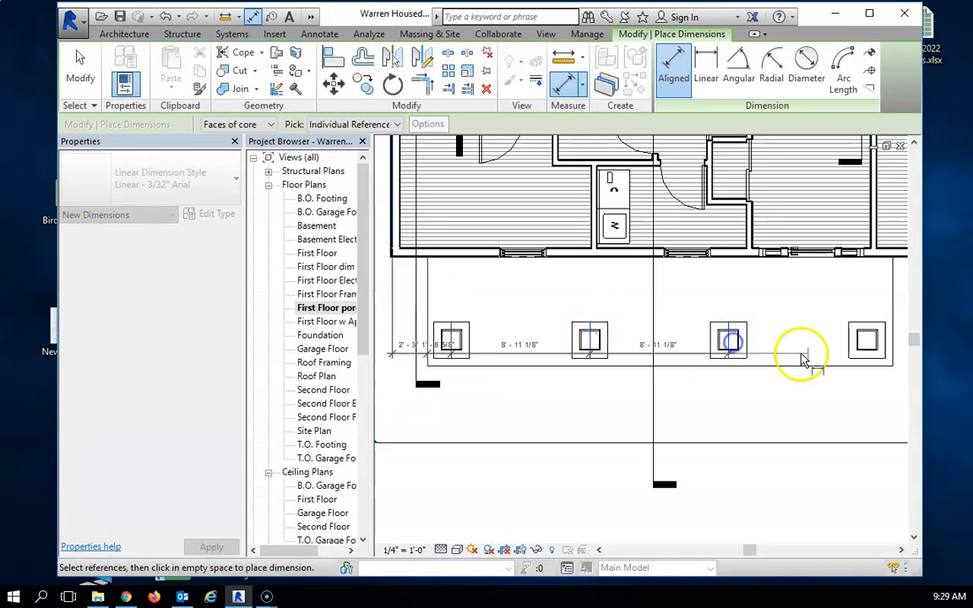
pyautogui.click(870, 342)
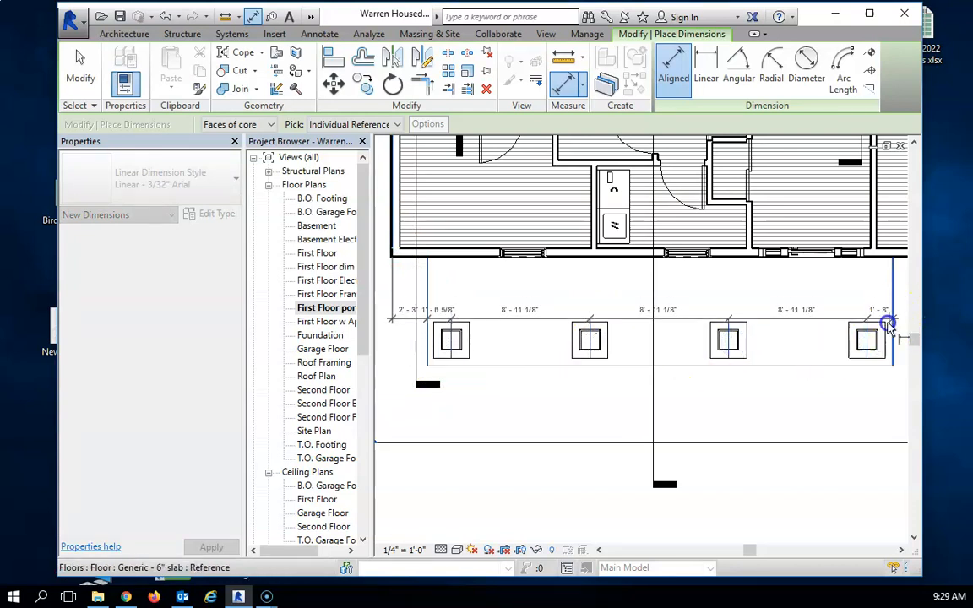
pyautogui.click(762, 492)
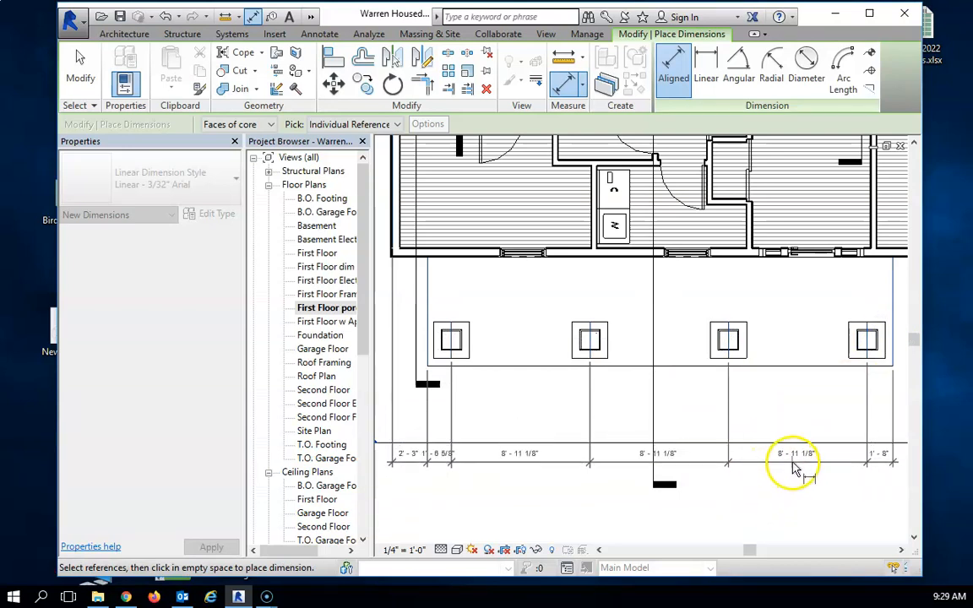
pyautogui.click(790, 458)
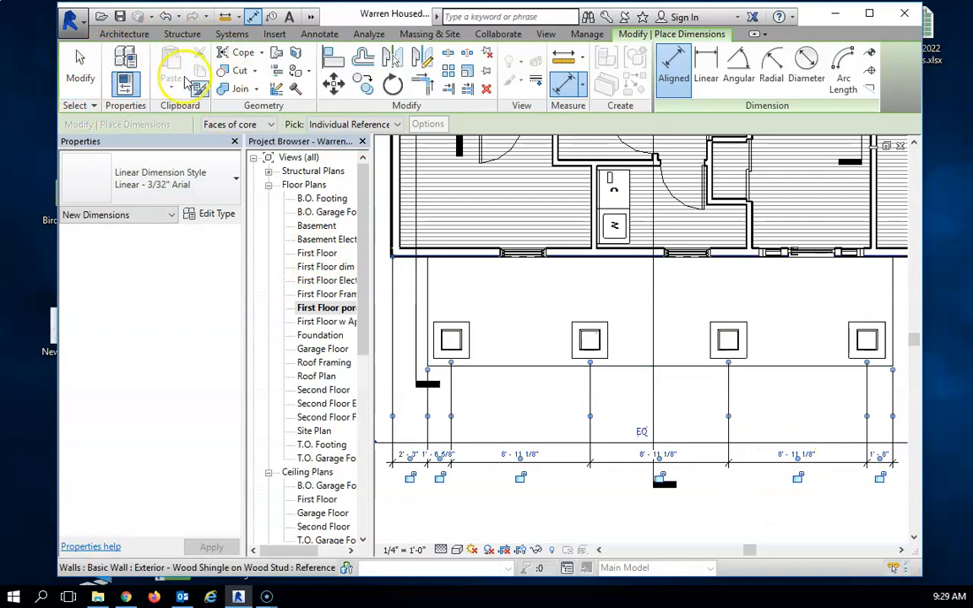
# - Review the porch dimension string in relation to the whole house and garage plan
pyautogui.scroll(-3, 554, 373)
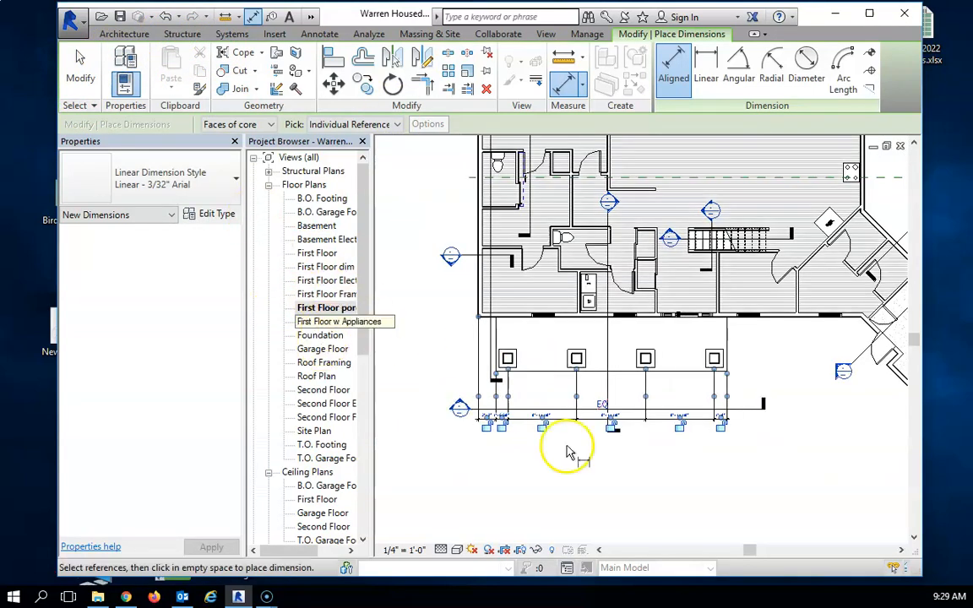
pyautogui.scroll(-2, 583, 435)
pyautogui.scroll(3, 523, 380)
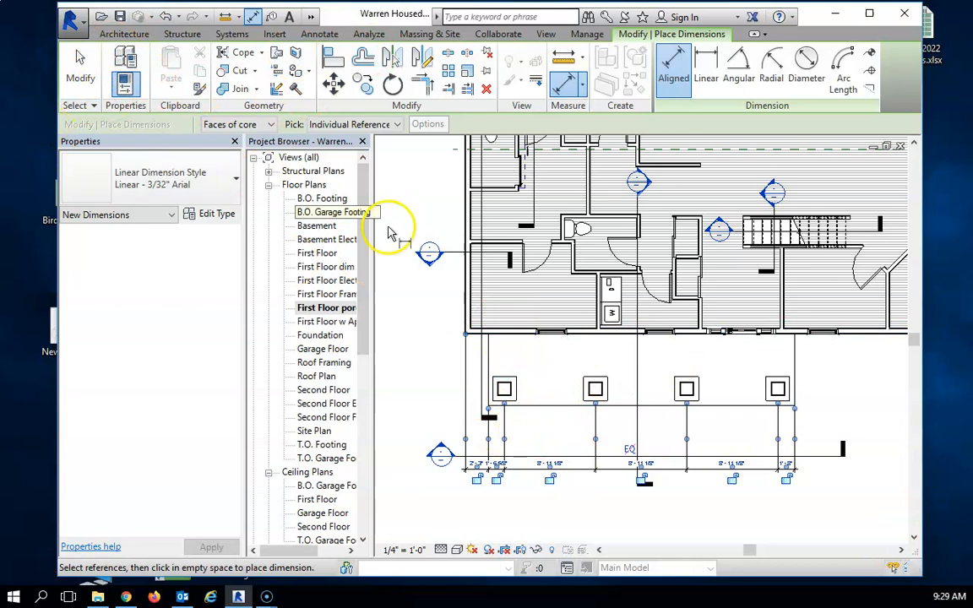
pyautogui.scroll(-5, 615, 397)
pyautogui.moveTo(586, 417)
pyautogui.mouseDown(button='middle')
pyautogui.moveTo(610, 347)
pyautogui.moveTo(584, 404)
pyautogui.mouseUp(button='middle')
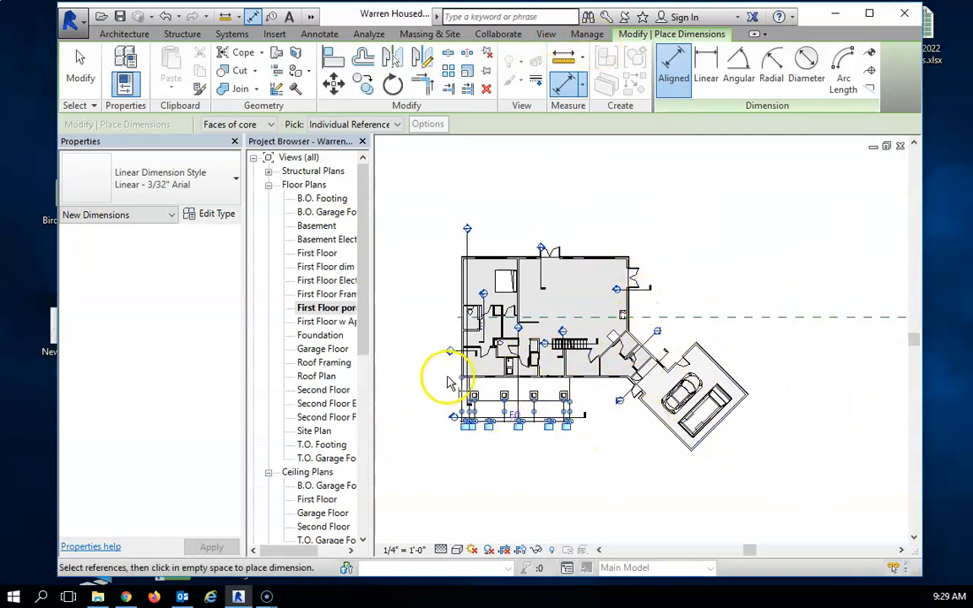
pyautogui.scroll(-1, 478, 349)
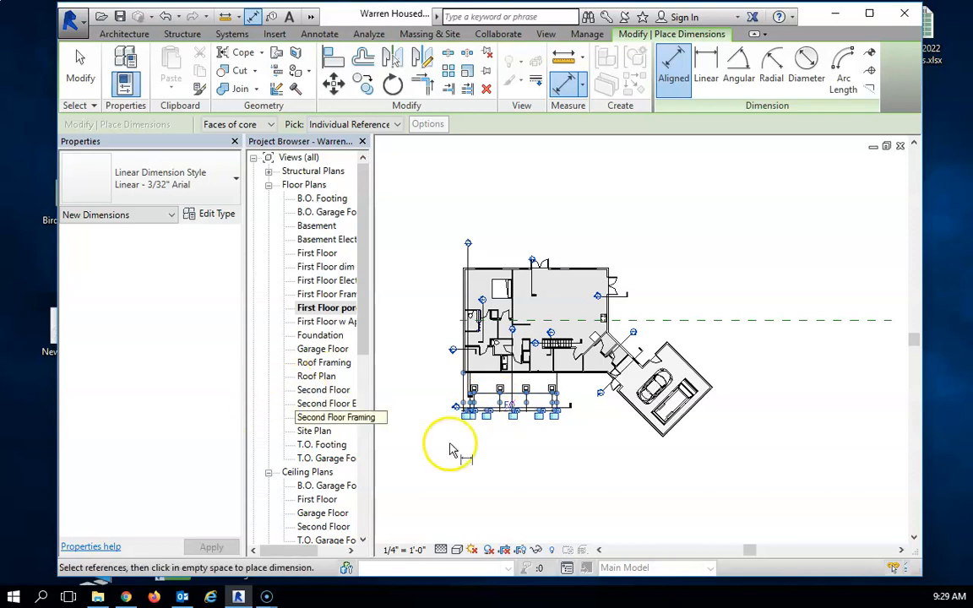
pyautogui.scroll(-1, 439, 382)
pyautogui.scroll(2, 445, 369)
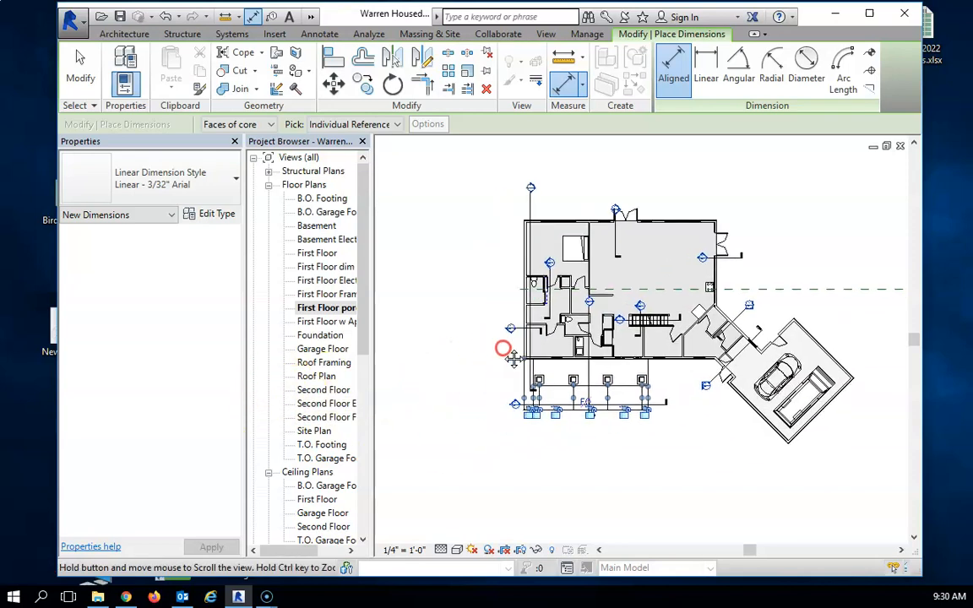